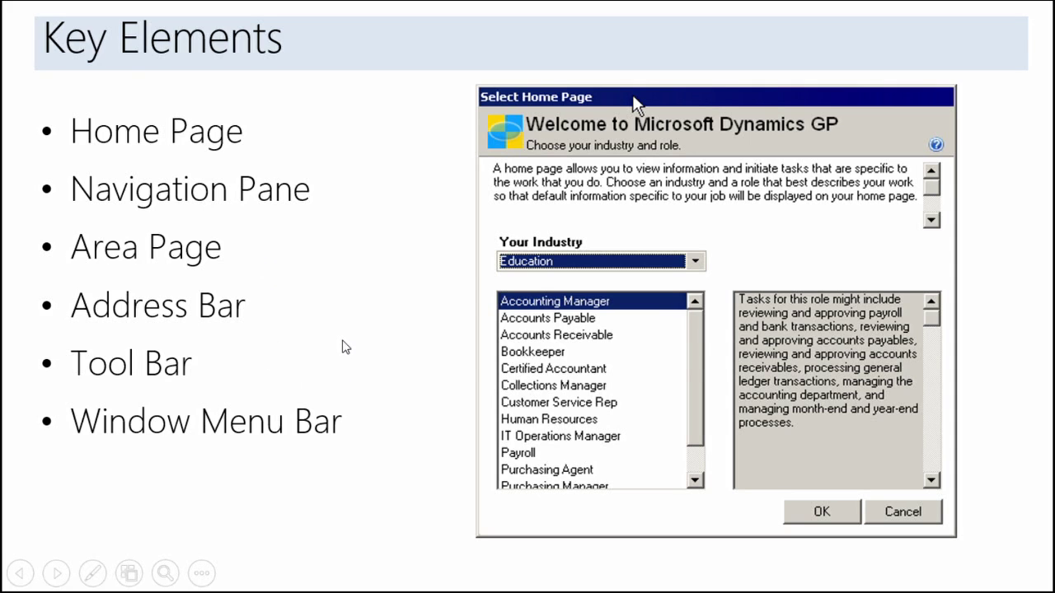
# Step: Switch to Microsoft Dynamics GP and open the Customize Home Page window from the home page
pyautogui.hotkey('alt', 'Tab')
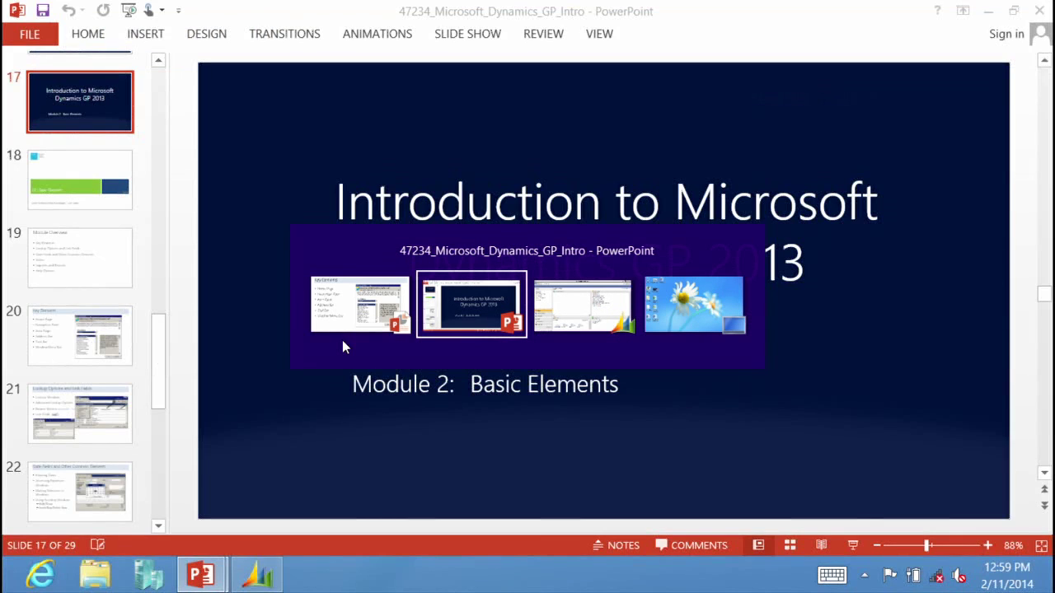
pyautogui.hotkey('alt', 'Tab')
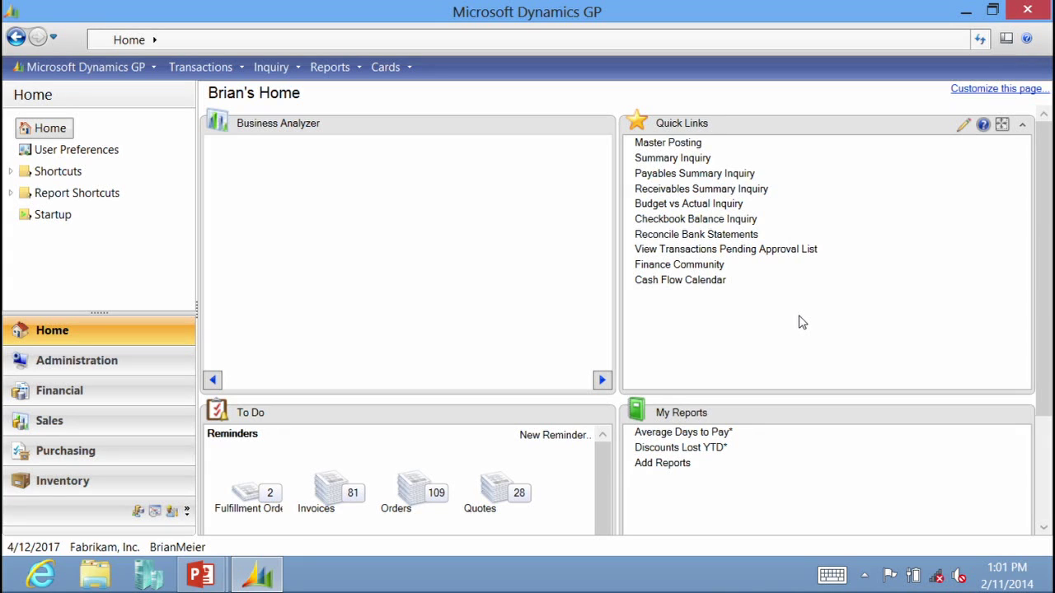
pyautogui.click(1004, 90)
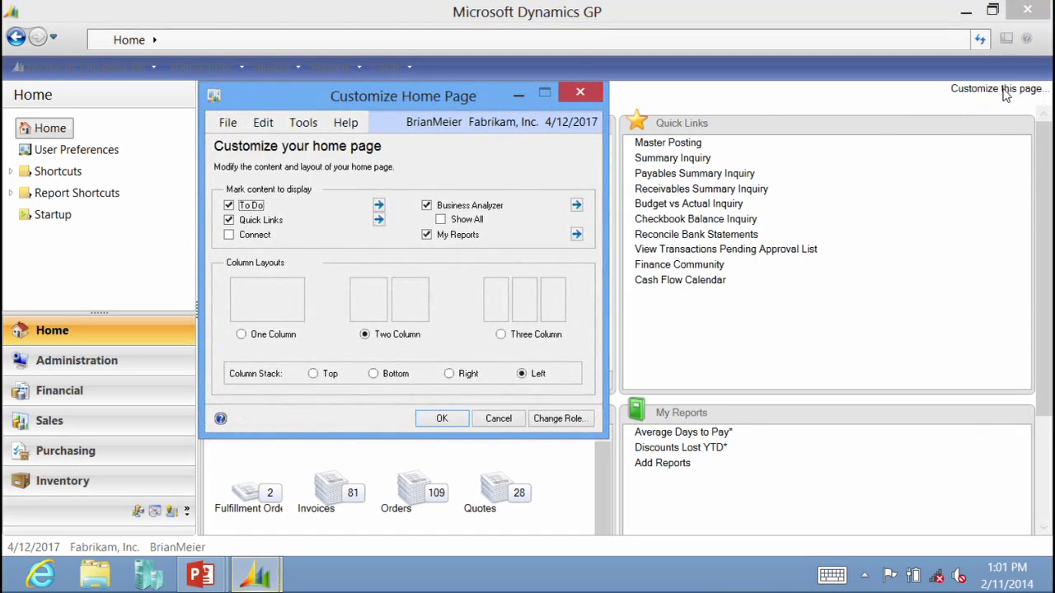
pyautogui.click(398, 76)
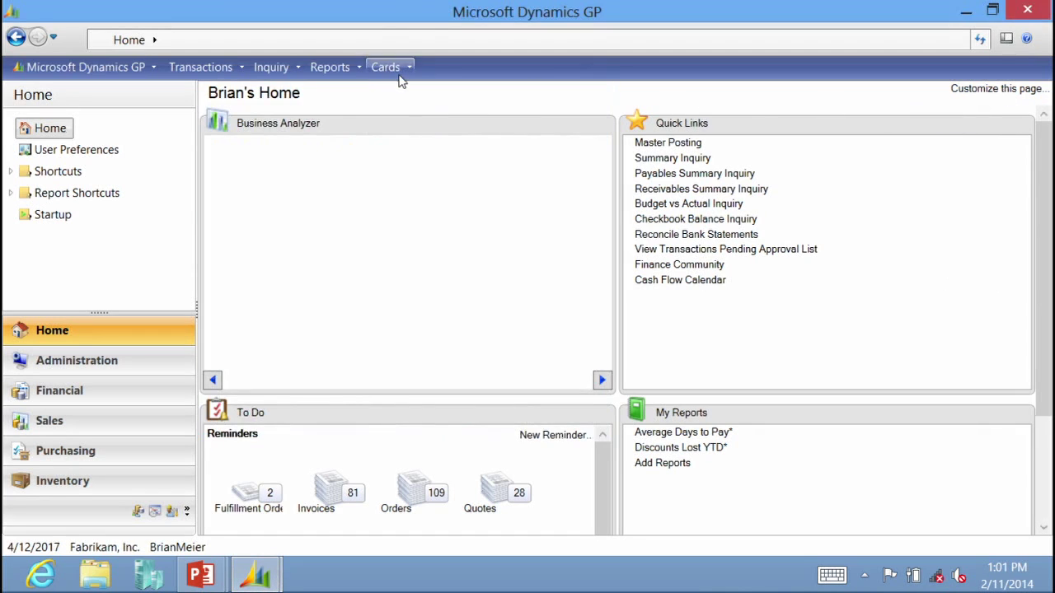
pyautogui.moveTo(256, 575)
pyautogui.click(388, 482)
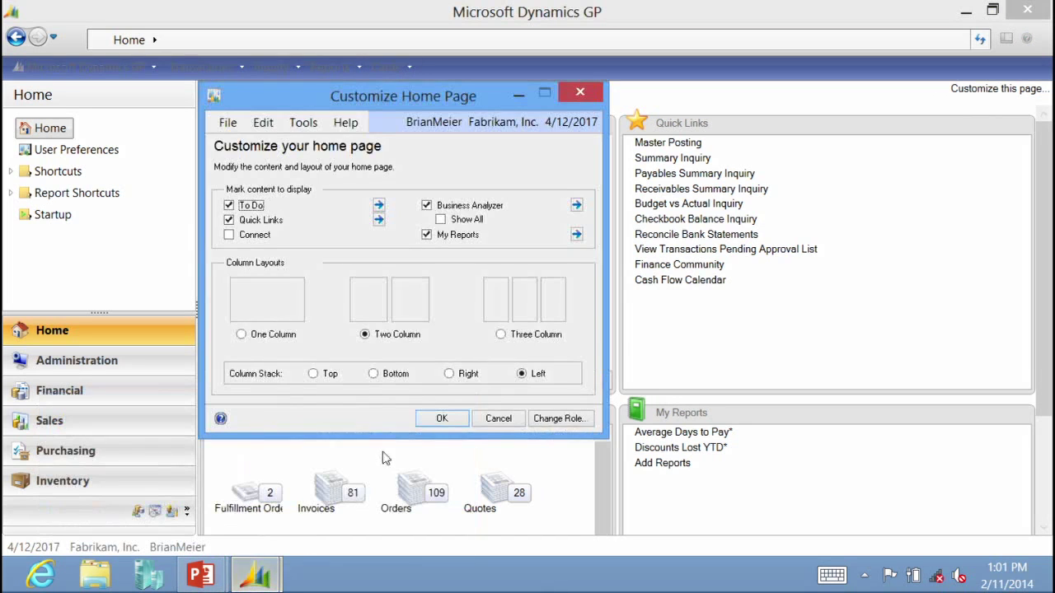
pyautogui.click(429, 74)
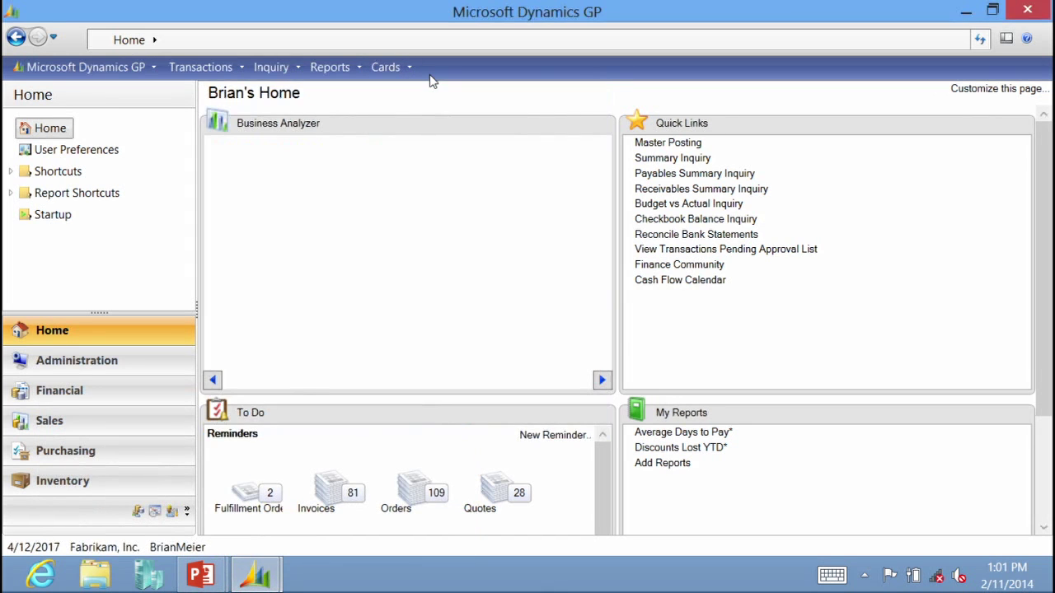
pyautogui.moveTo(256, 575)
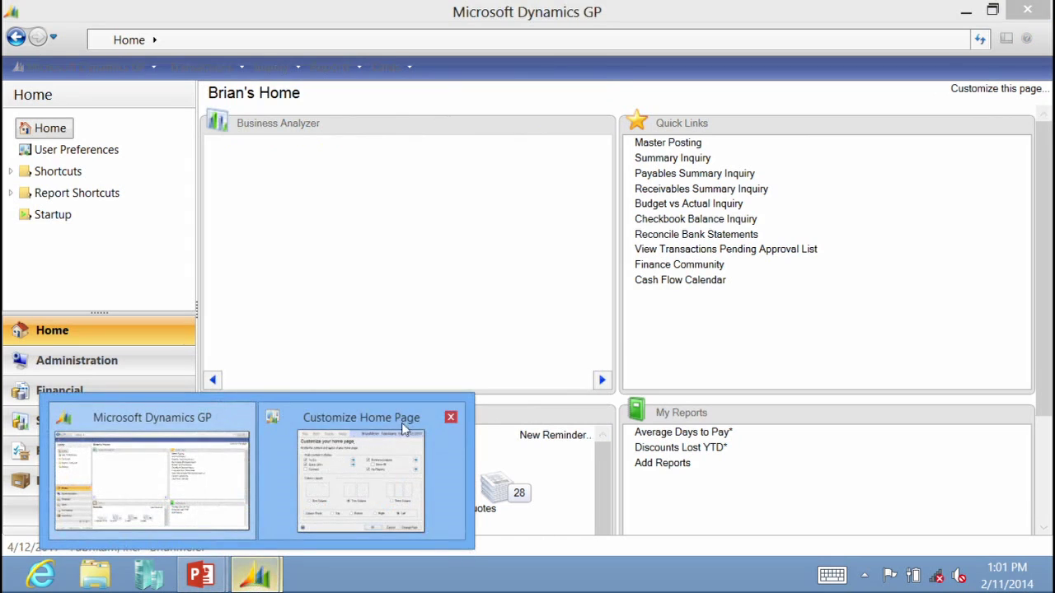
pyautogui.click(430, 435)
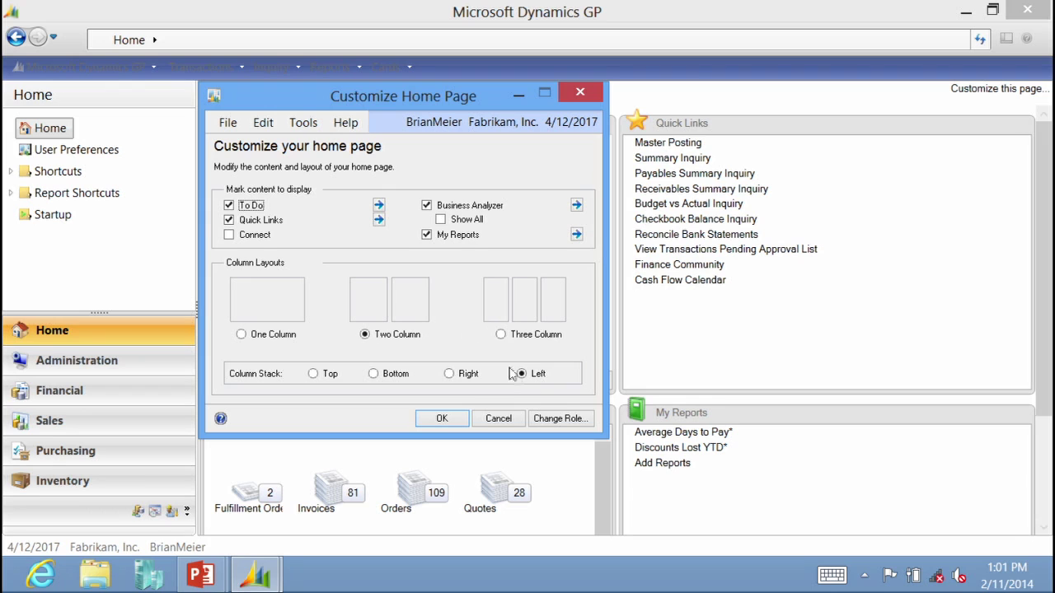
# Step: Open the role selection for the home page to view the available industries and roles, then cancel it
pyautogui.click(557, 420)
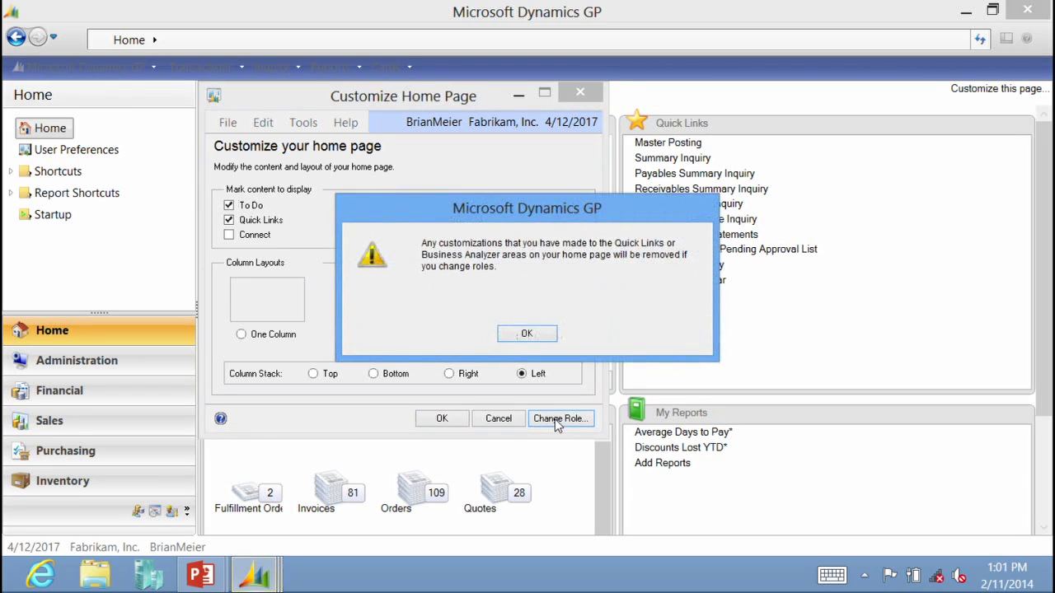
pyautogui.click(524, 335)
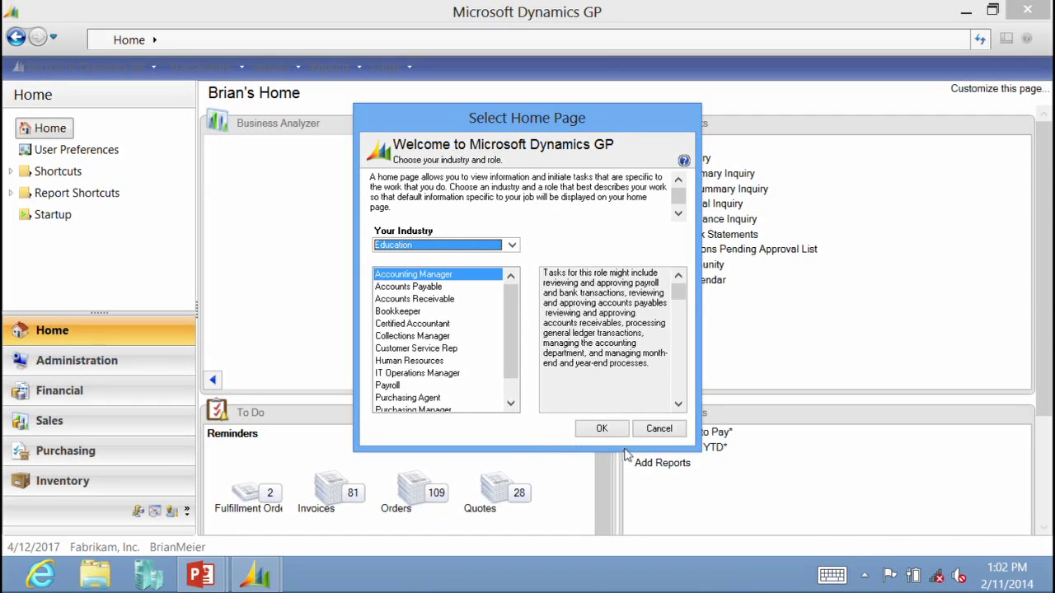
pyautogui.click(660, 428)
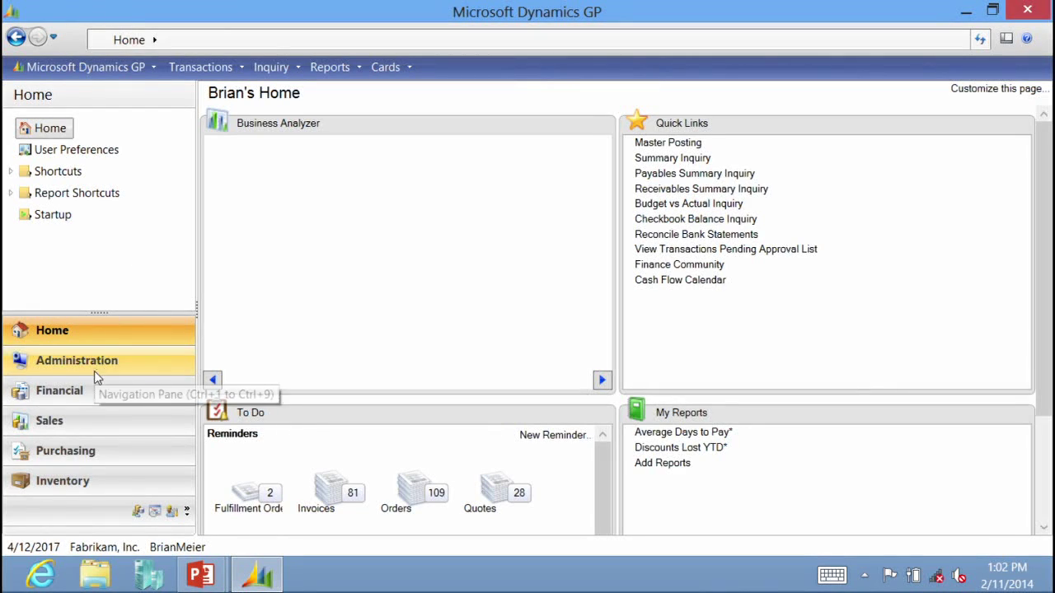
# Step: Go to the Administration area page, view the User Setup window and close it
pyautogui.click(94, 371)
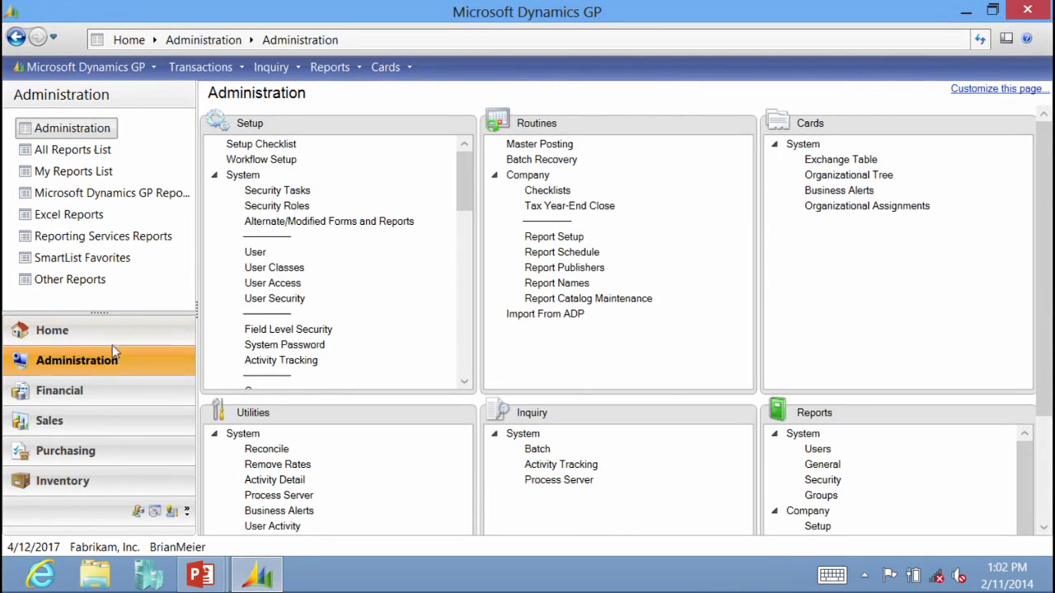
pyautogui.click(255, 253)
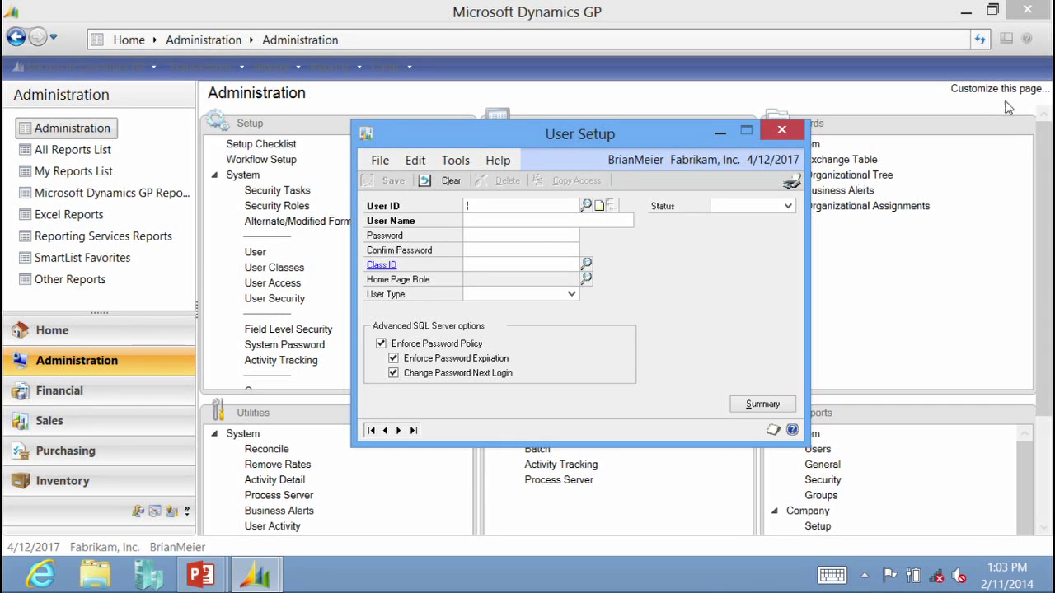
pyautogui.click(781, 130)
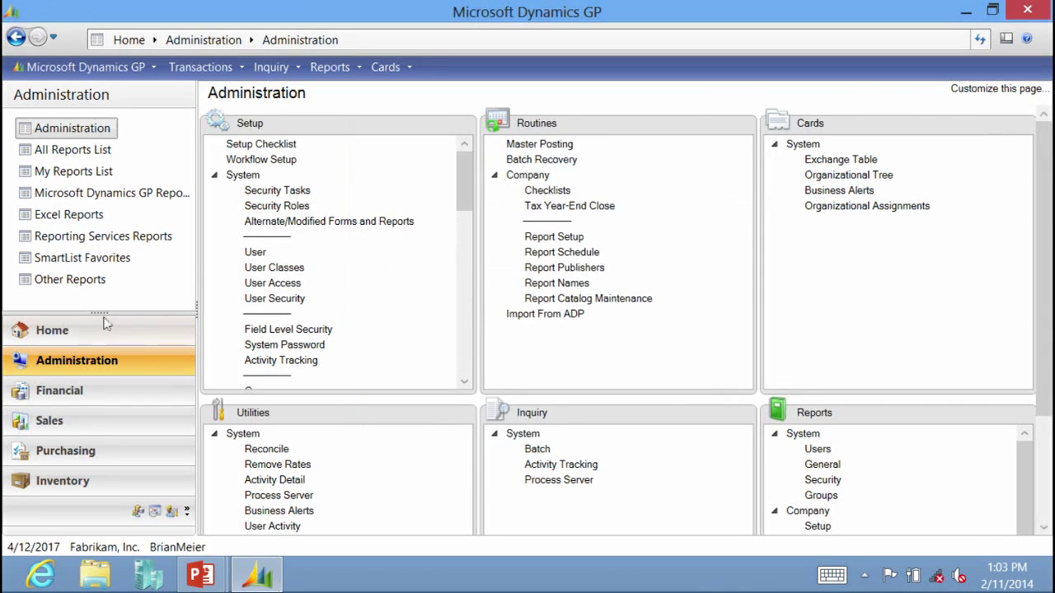
# Step: View the User Security Setup window from the Administration area page and close it
pyautogui.click(274, 298)
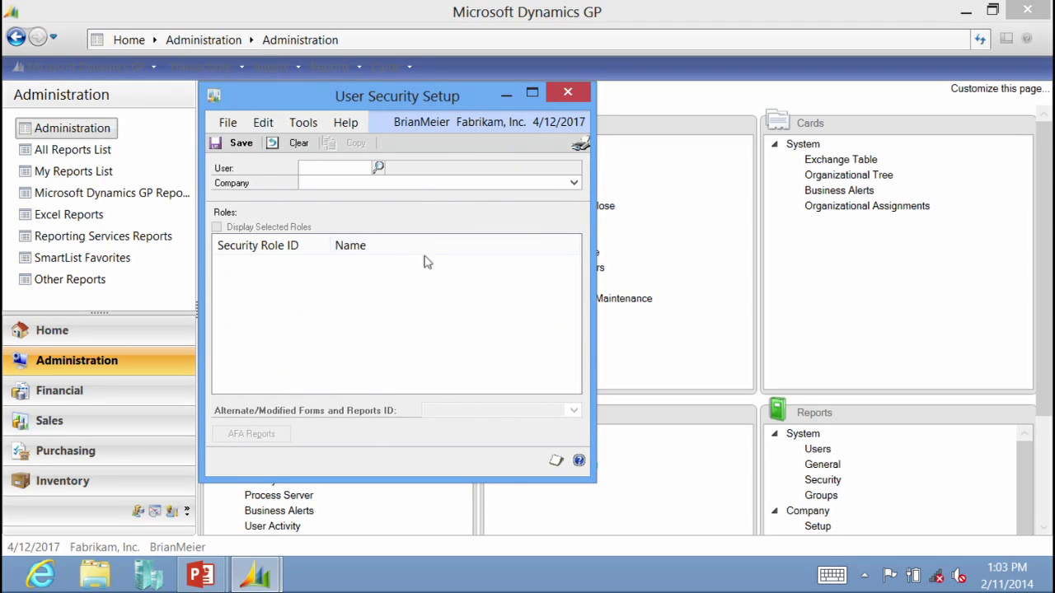
pyautogui.click(567, 96)
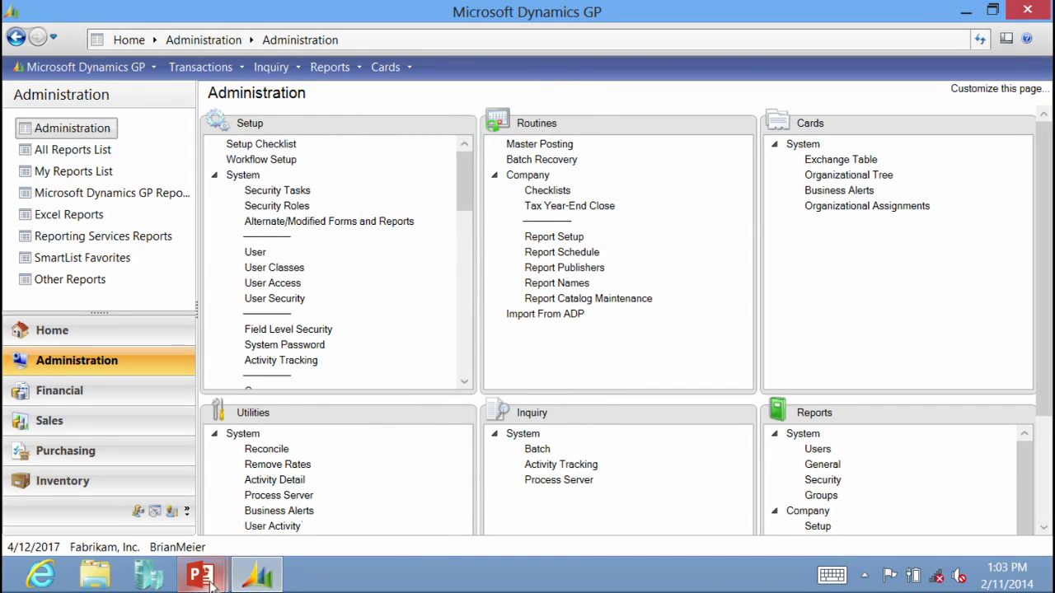
pyautogui.moveTo(210, 581)
pyautogui.click(341, 478)
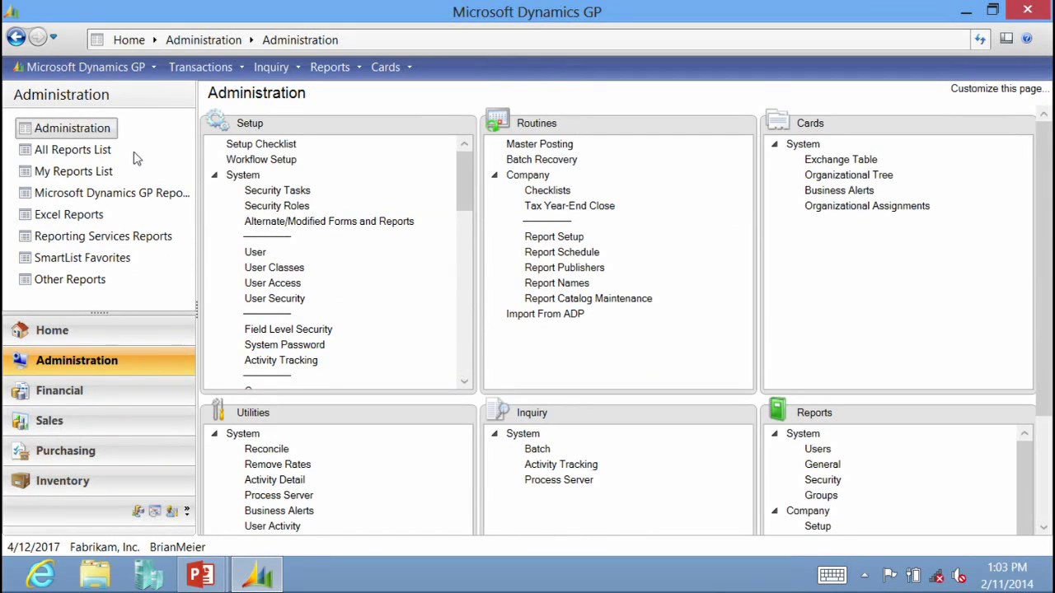
# Step: Return to the Home area, expand its Shortcuts folder, and briefly expand and collapse Report Shortcuts
pyautogui.click(81, 330)
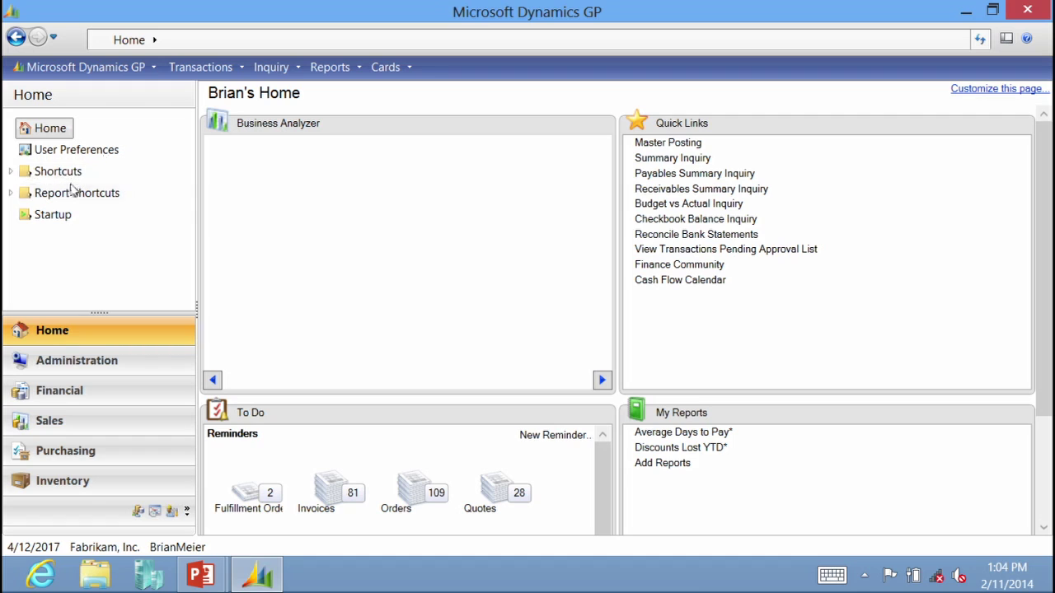
pyautogui.click(11, 172)
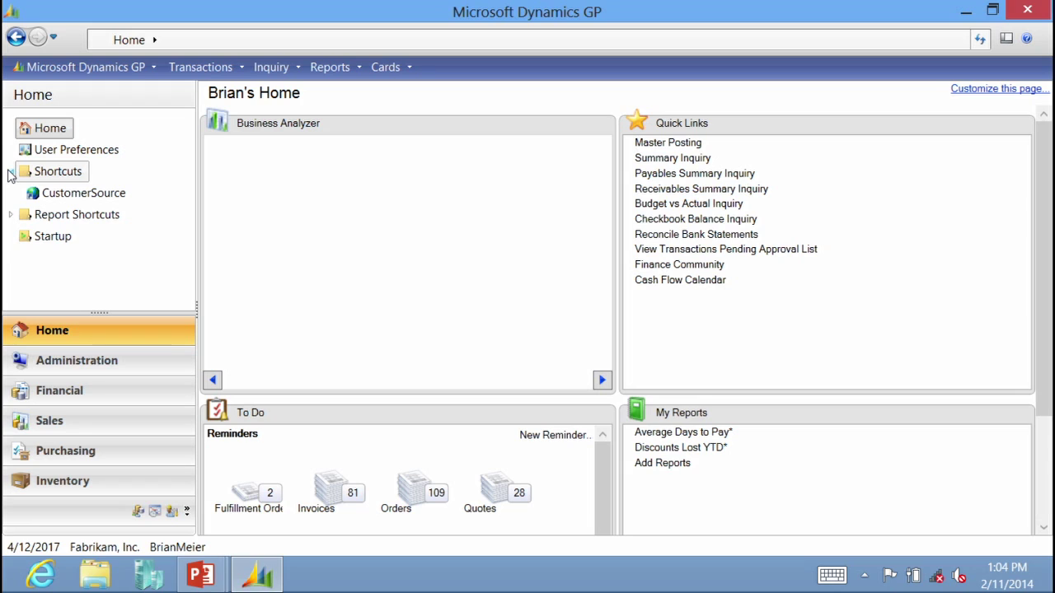
pyautogui.click(11, 216)
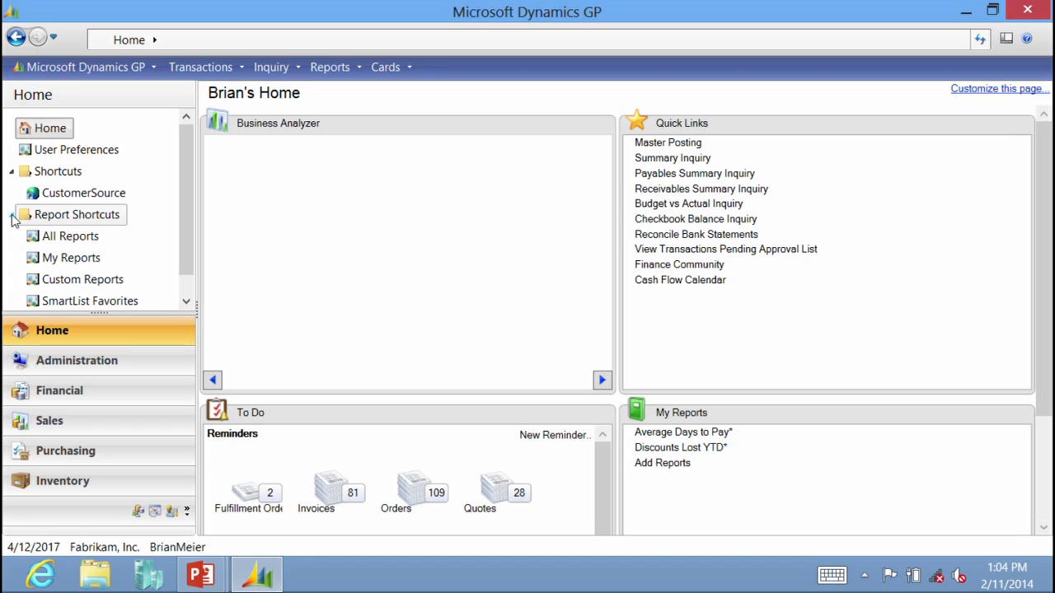
pyautogui.click(11, 216)
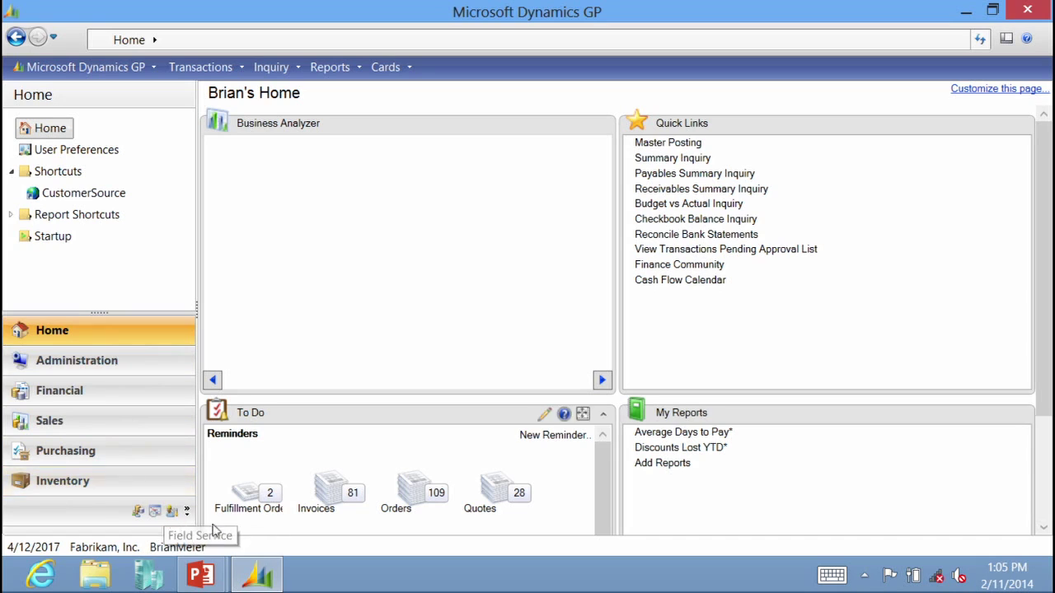
# Step: Show one more module button, HR & Payroll, in the navigation pane and reduce the buttons by one again
pyautogui.click(187, 513)
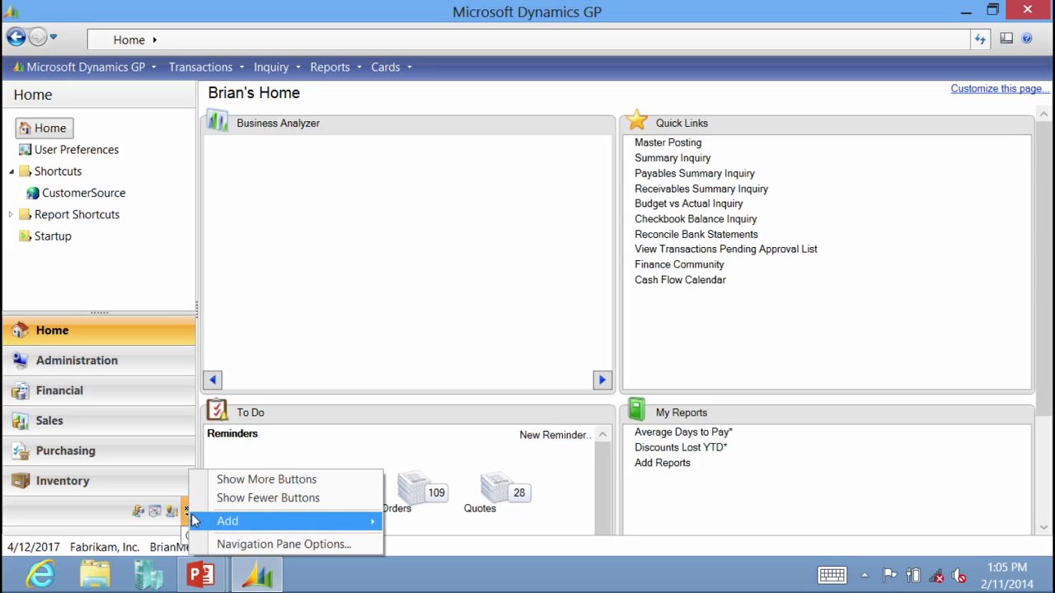
pyautogui.click(243, 479)
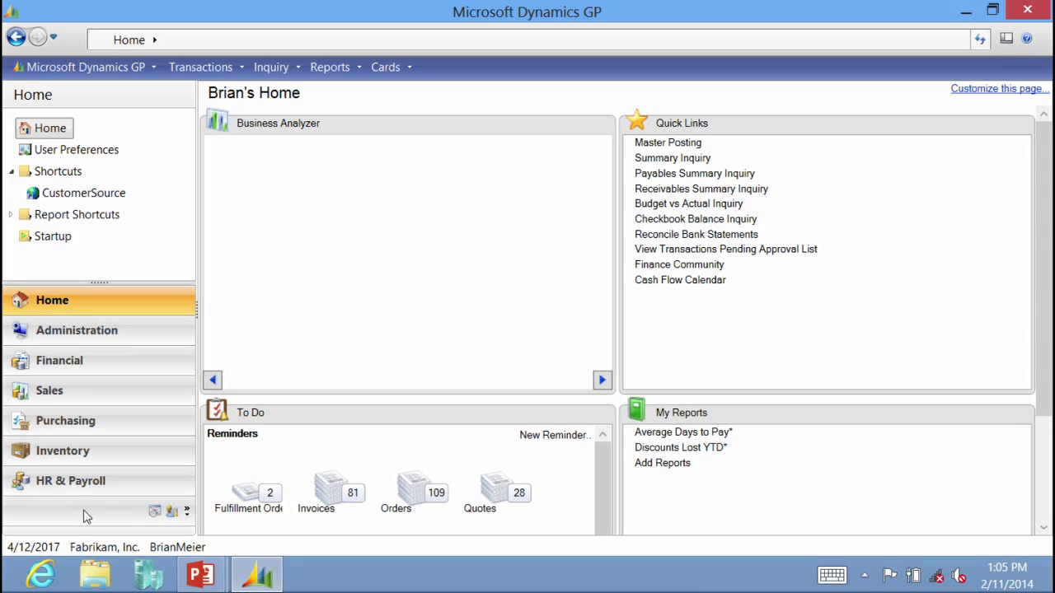
pyautogui.click(187, 512)
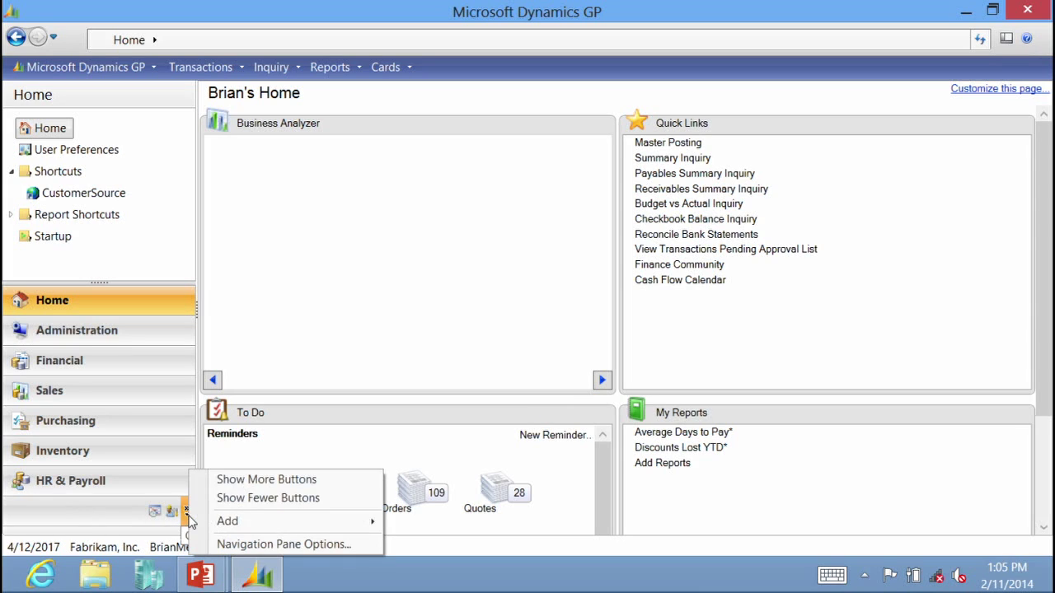
pyautogui.click(252, 498)
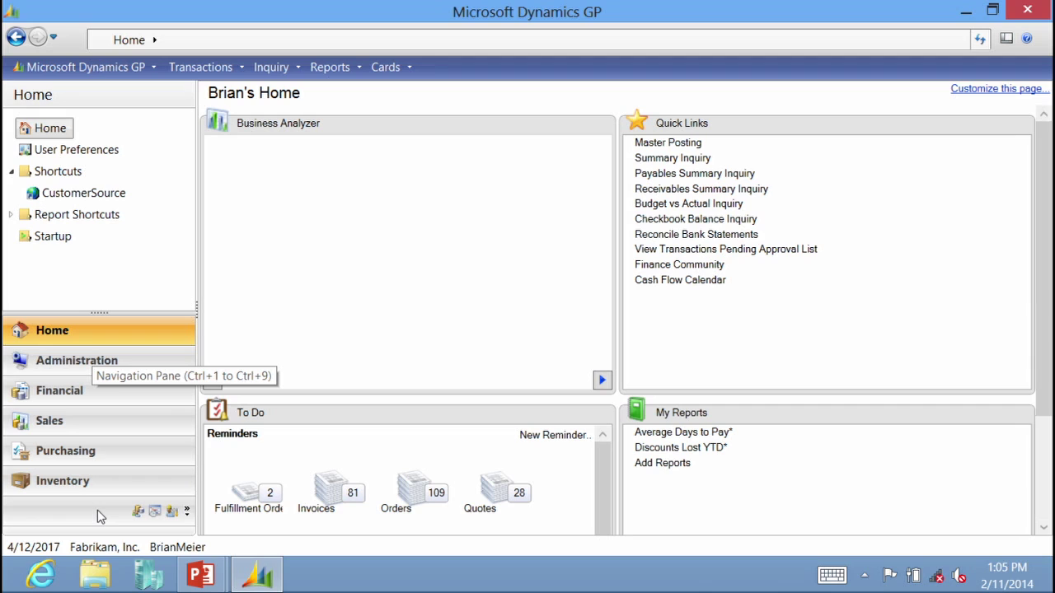
# Step: Open the Navigation Pane Options to view the module display order, then cancel
pyautogui.click(188, 512)
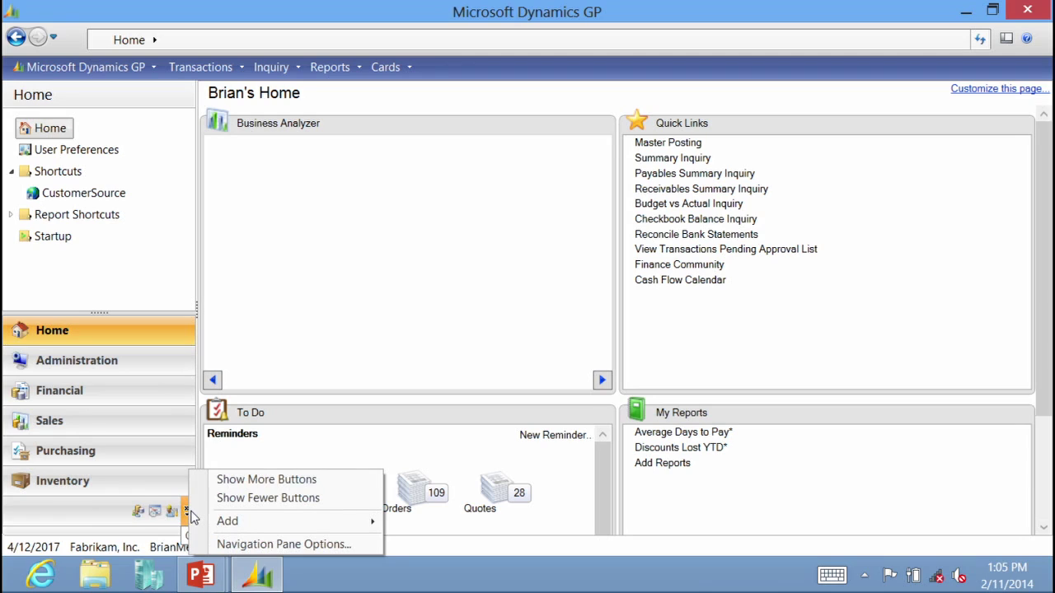
pyautogui.click(257, 544)
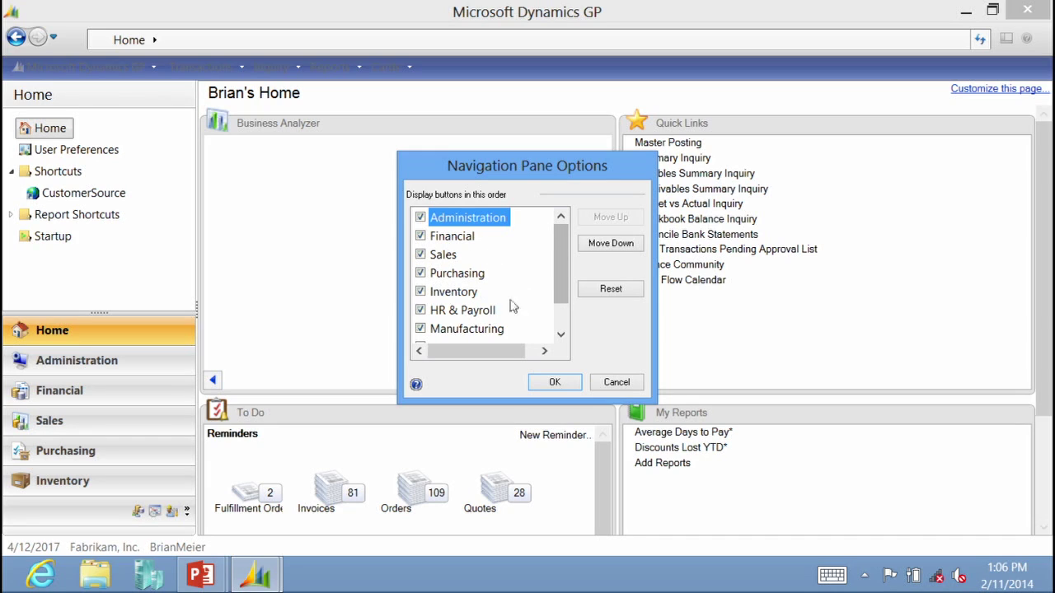
pyautogui.click(615, 383)
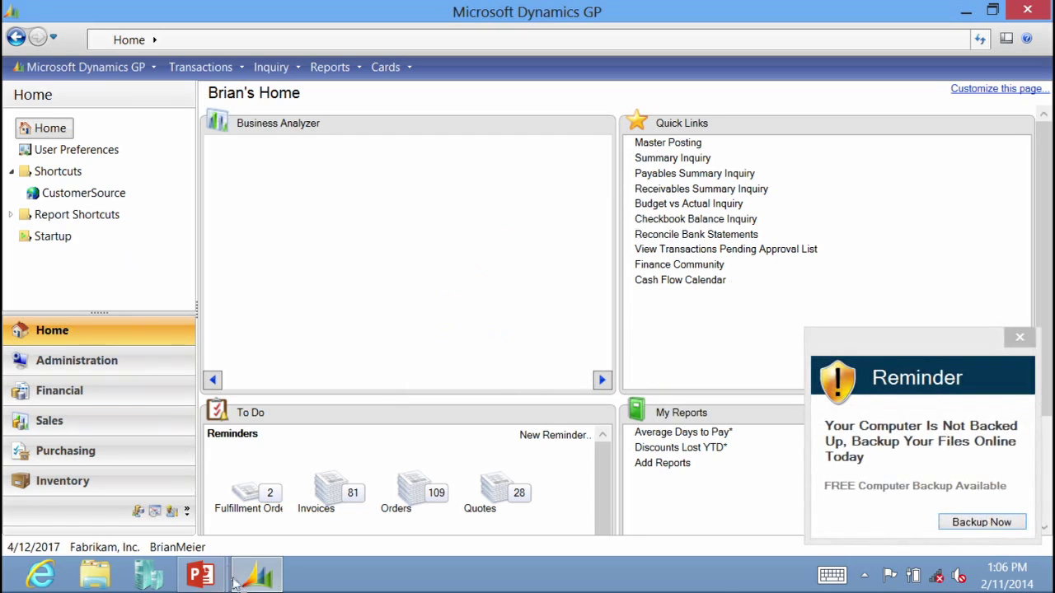
# Step: Dismiss the backup reminder pop-up and bring up the Key Elements slide in PowerPoint
pyautogui.click(1019, 337)
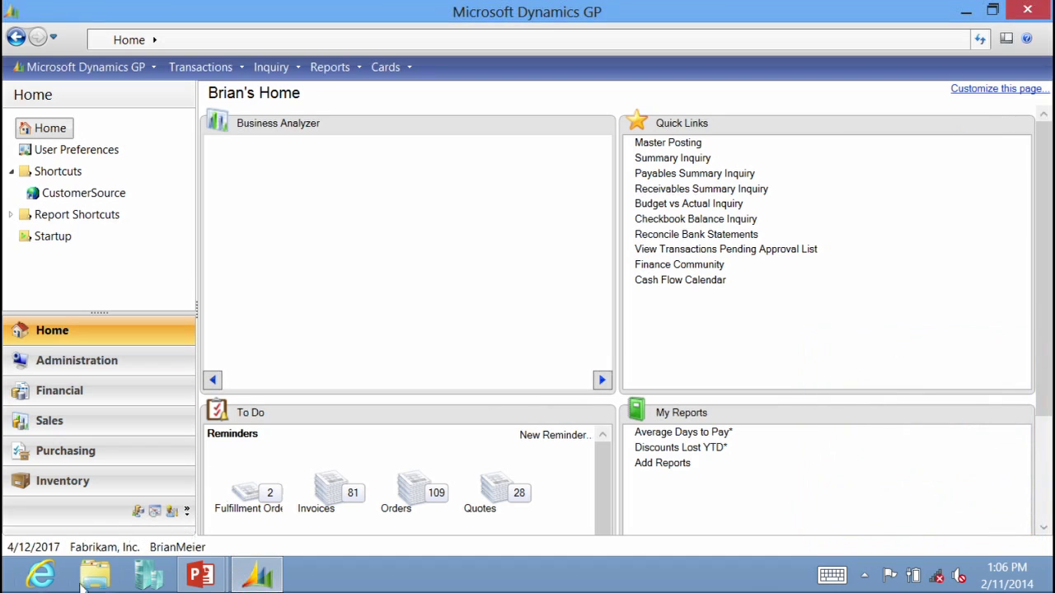
pyautogui.moveTo(206, 582)
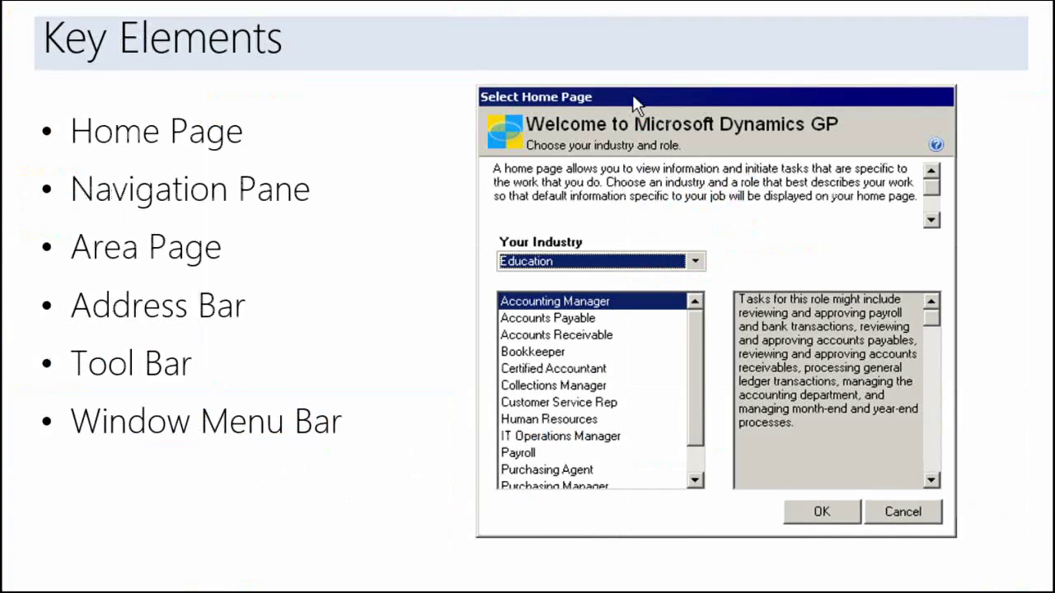
pyautogui.click(276, 488)
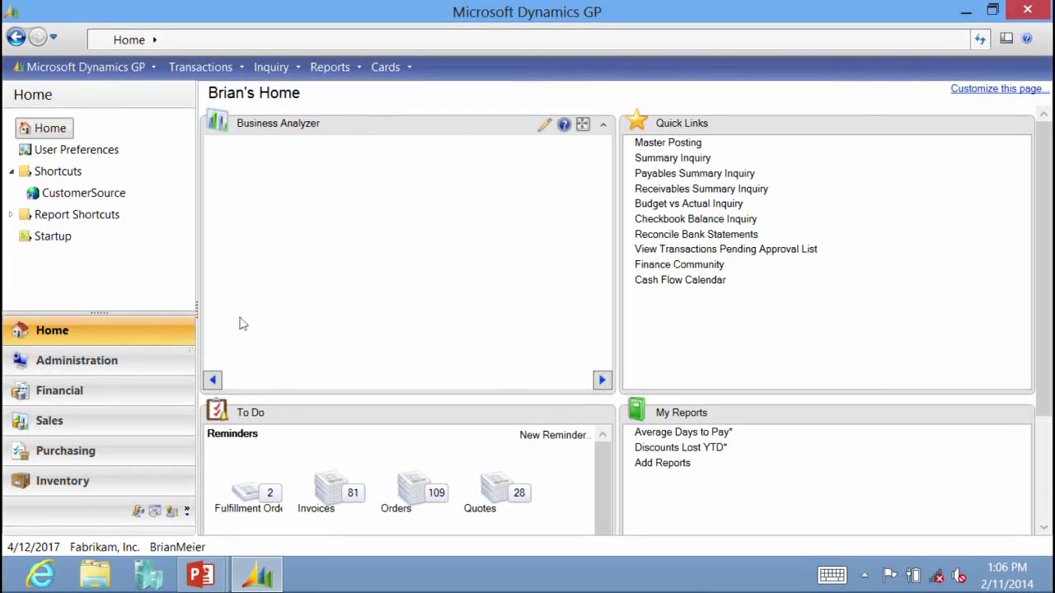
# Step: Open the Administration area page in Microsoft Dynamics GP and collapse the System and Company groups under Setup
pyautogui.click(119, 364)
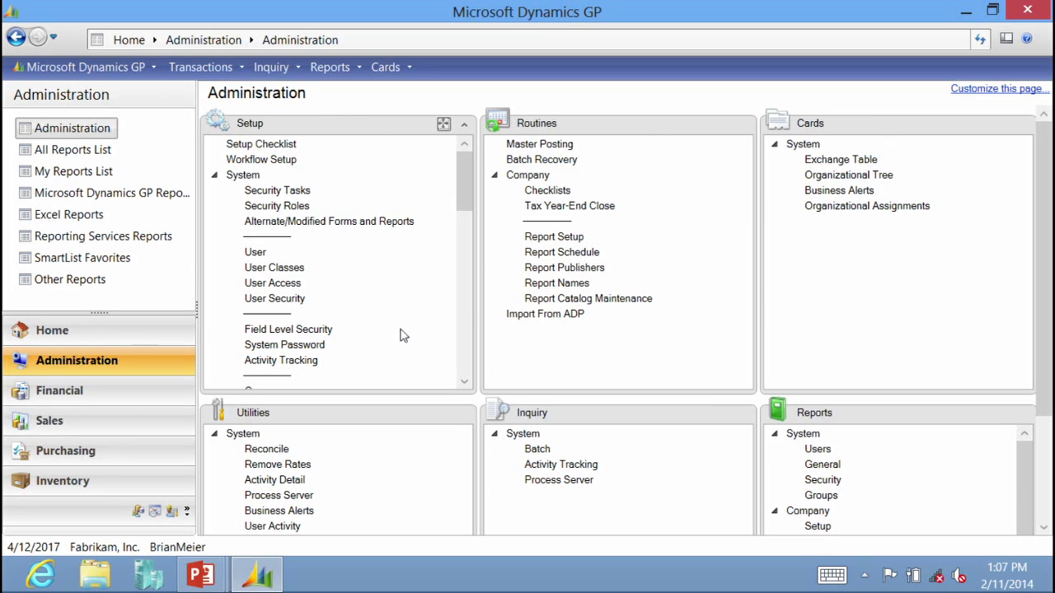
pyautogui.click(216, 178)
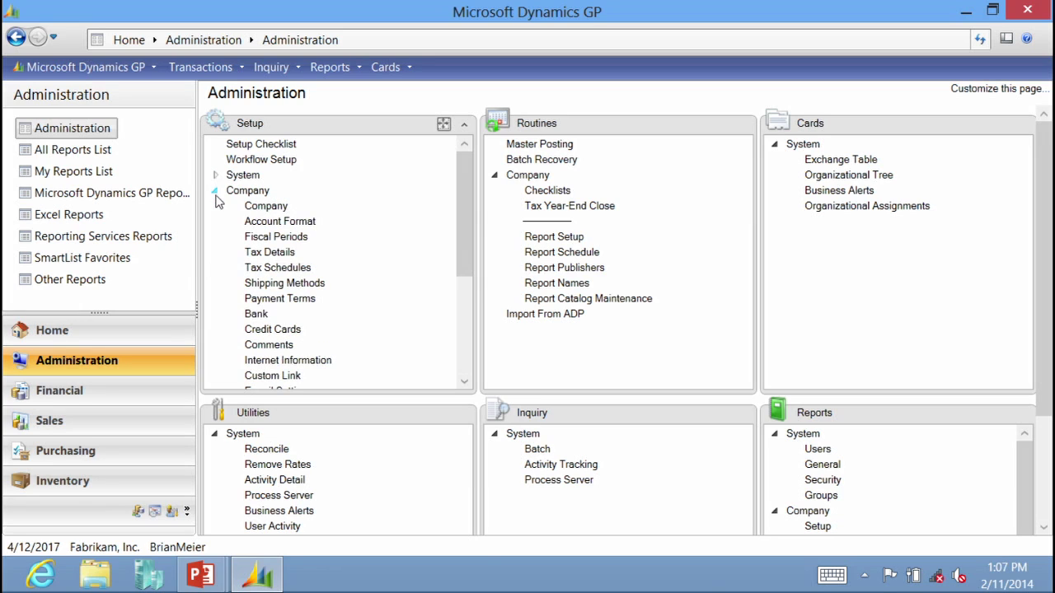
pyautogui.click(216, 192)
pyautogui.click(216, 191)
pyautogui.click(216, 176)
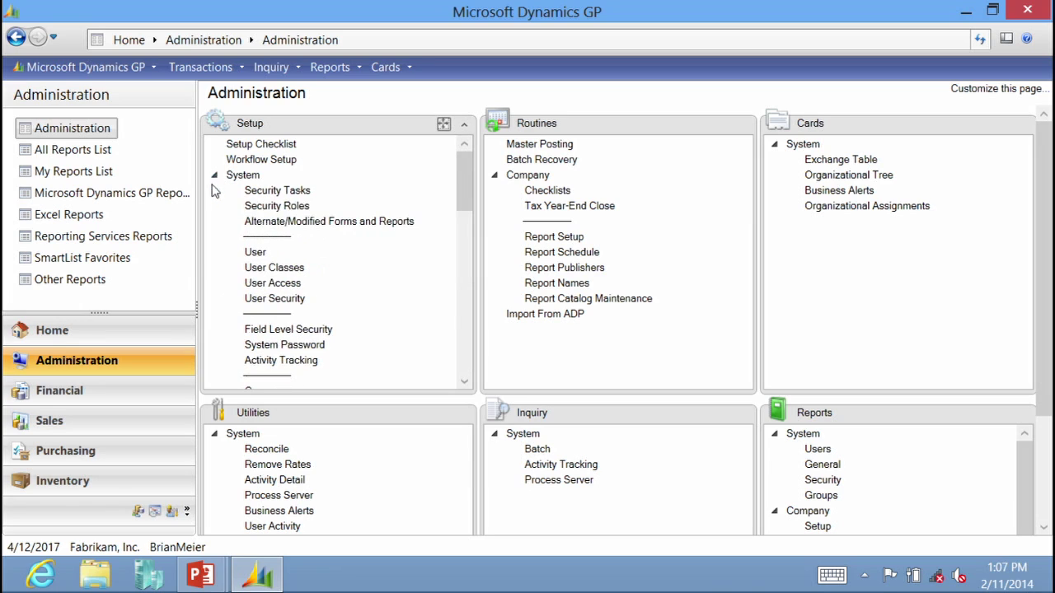
pyautogui.click(215, 175)
pyautogui.click(215, 191)
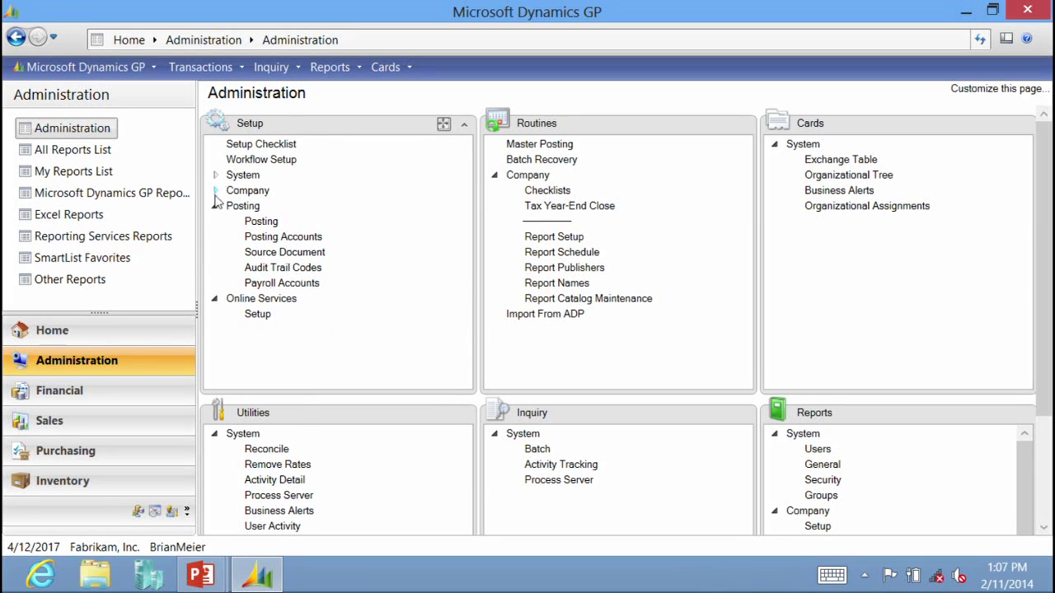
# Step: Expand the Company group under Setup on the Administration area page, toggling it closed and open again
pyautogui.click(215, 191)
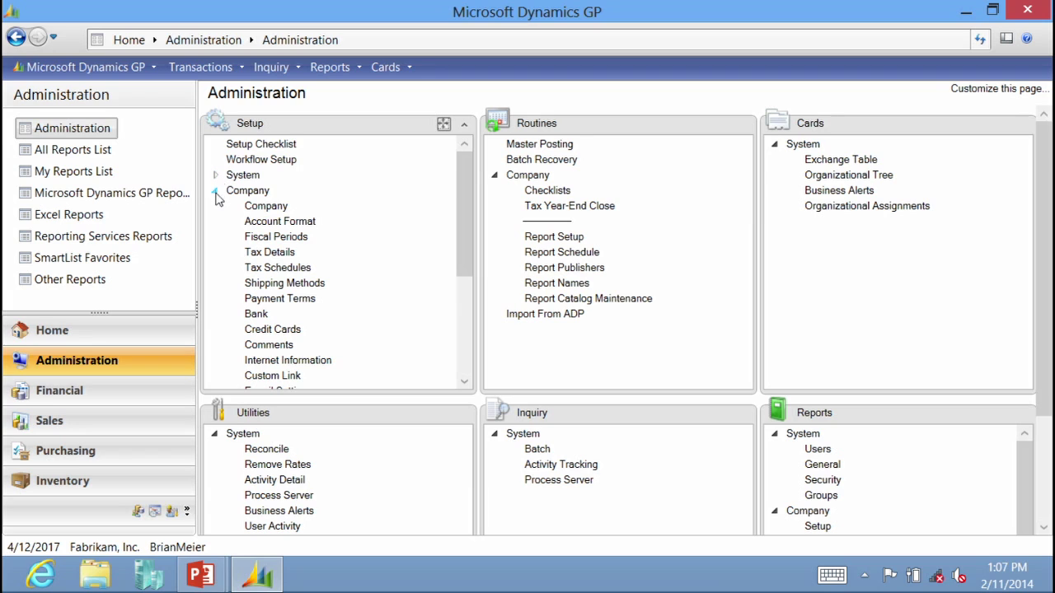
pyautogui.click(215, 191)
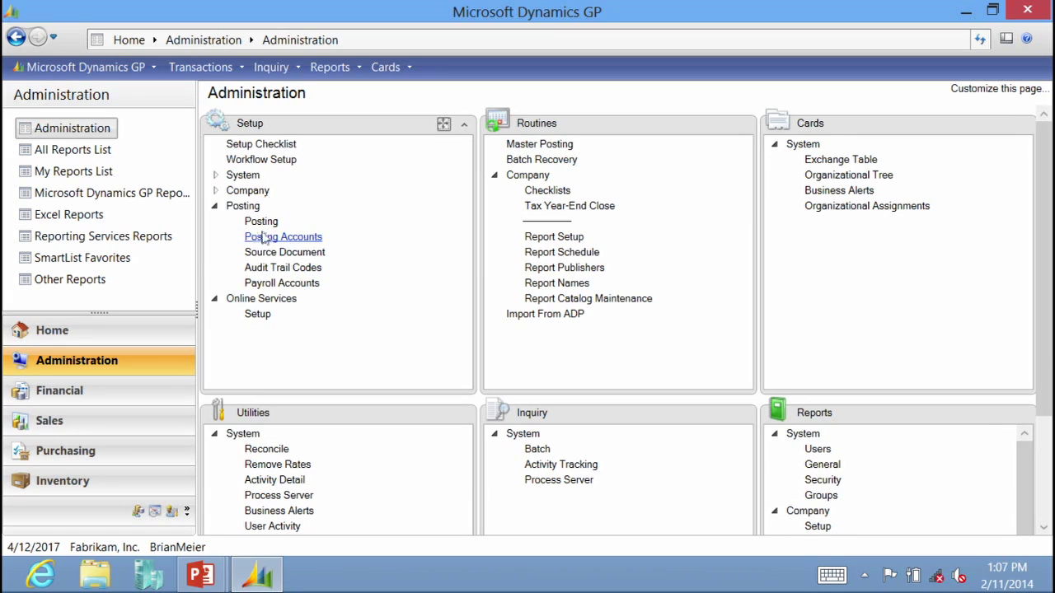
pyautogui.click(215, 191)
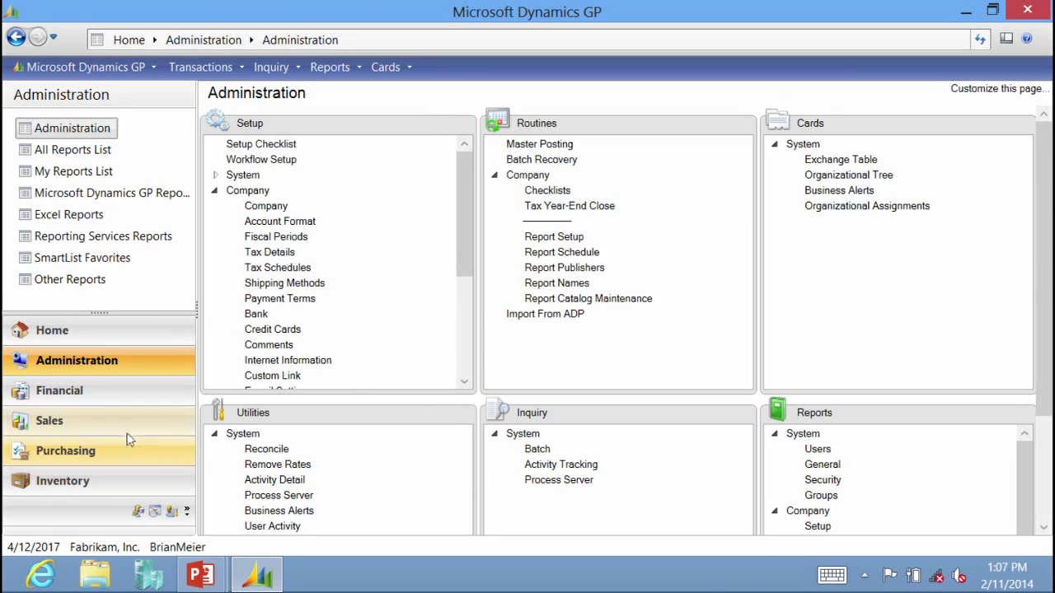
# Step: Open the Financial area page, look through its Cards section, and open the Sales area page
pyautogui.click(107, 393)
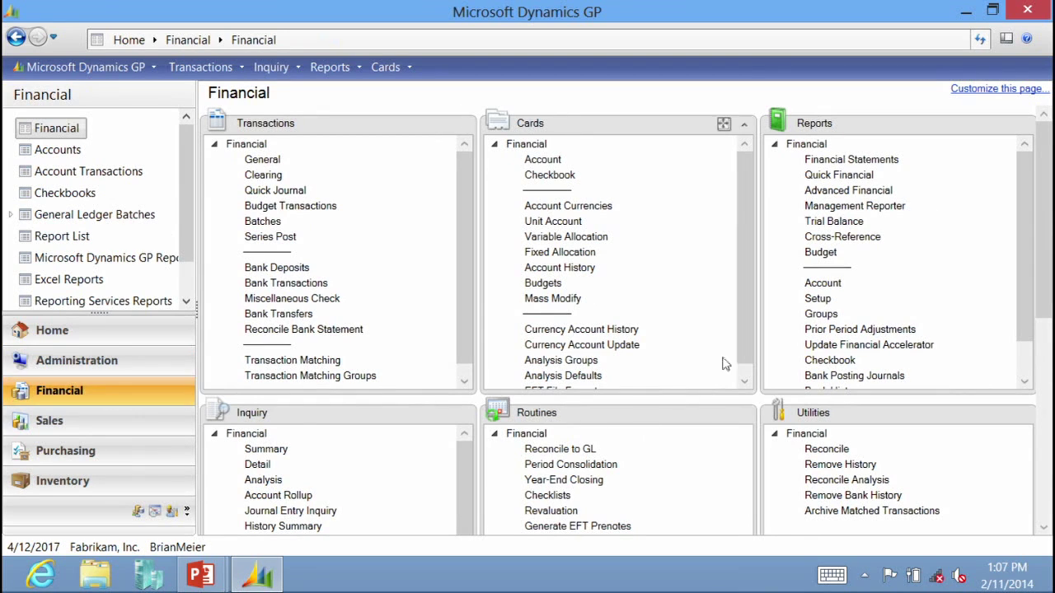
pyautogui.scroll(-1, 747, 342)
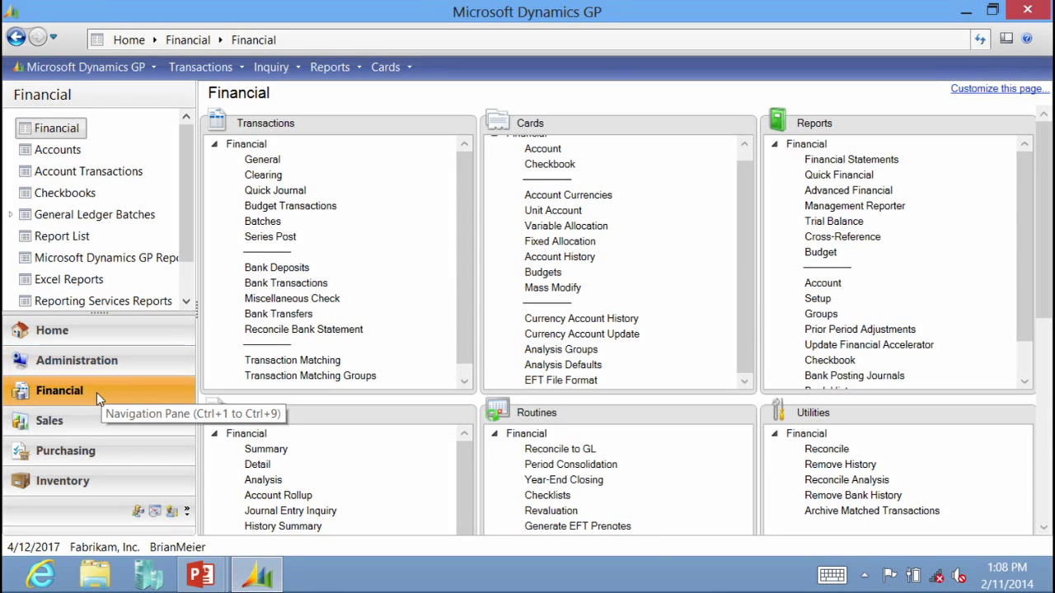
pyautogui.click(94, 425)
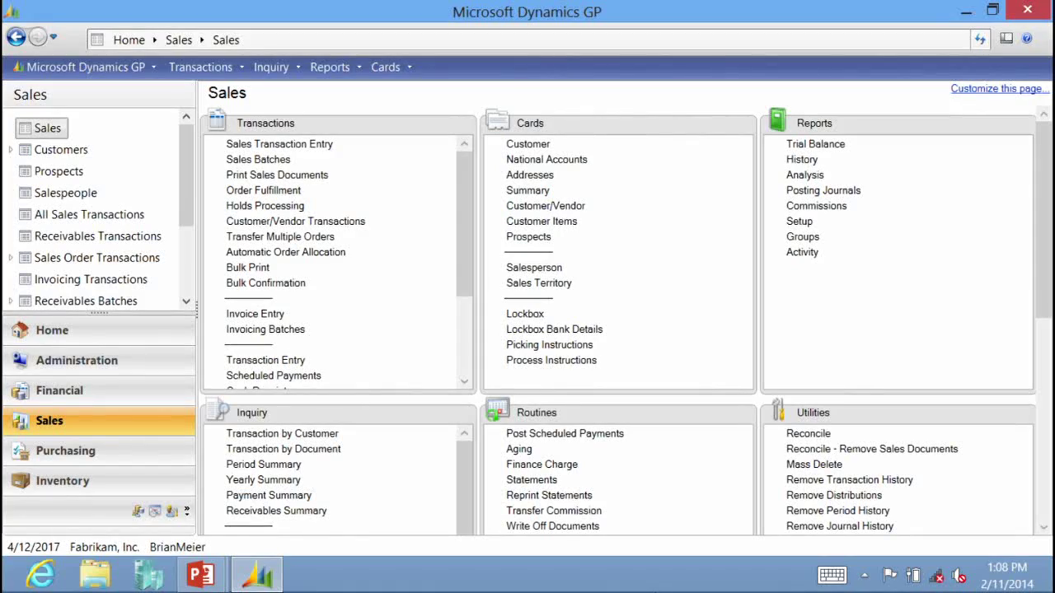
# Step: Switch to the Key Elements slide in PowerPoint and return to the Sales page in Microsoft Dynamics GP
pyautogui.press('super')
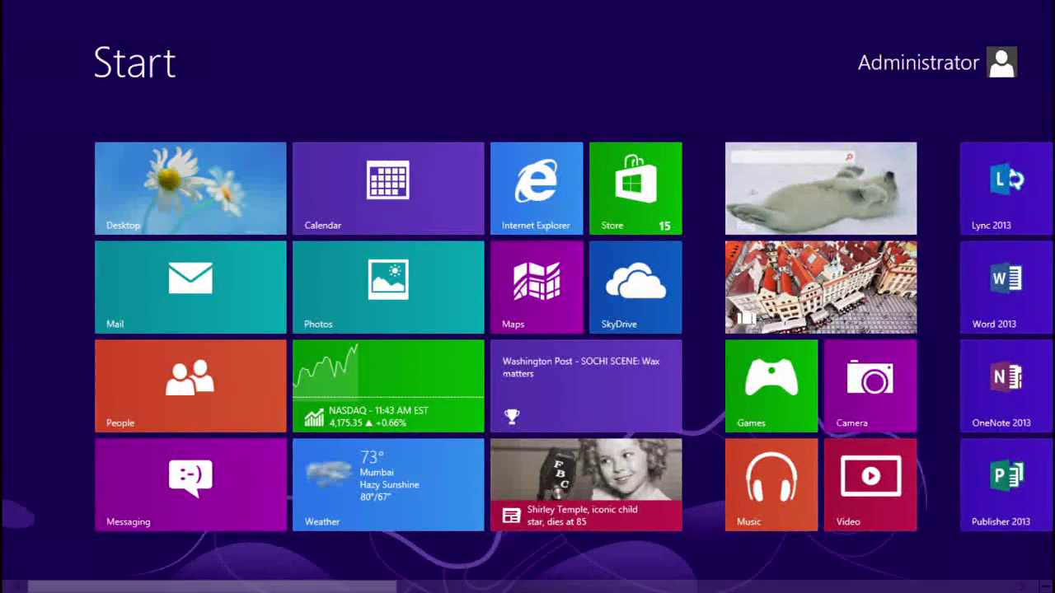
pyautogui.hotkey('alt', 'Tab')
pyautogui.hotkey('alt', 'Tab')
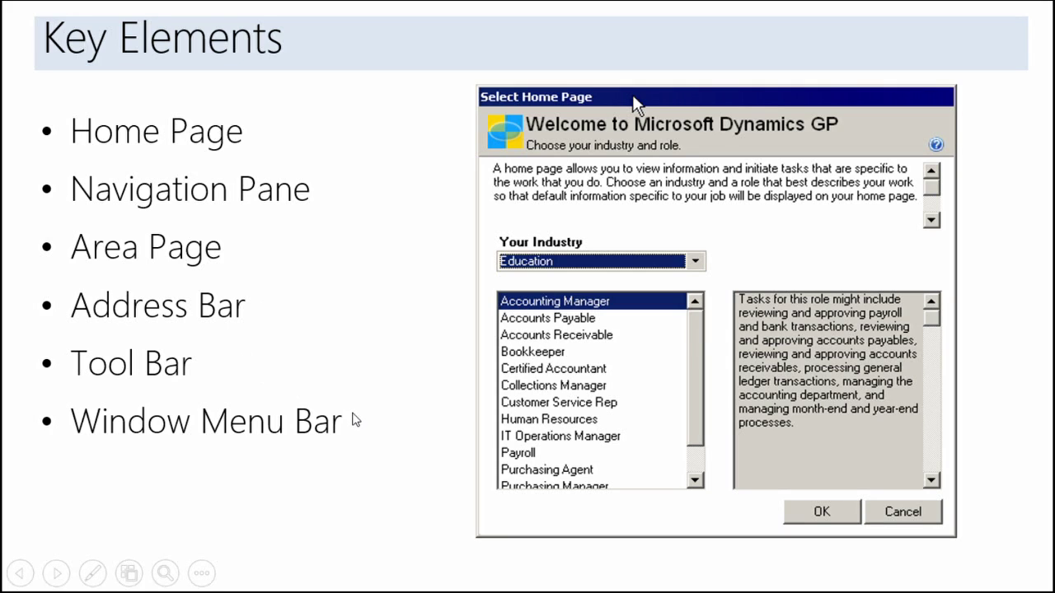
pyautogui.hotkey('alt', 'Tab')
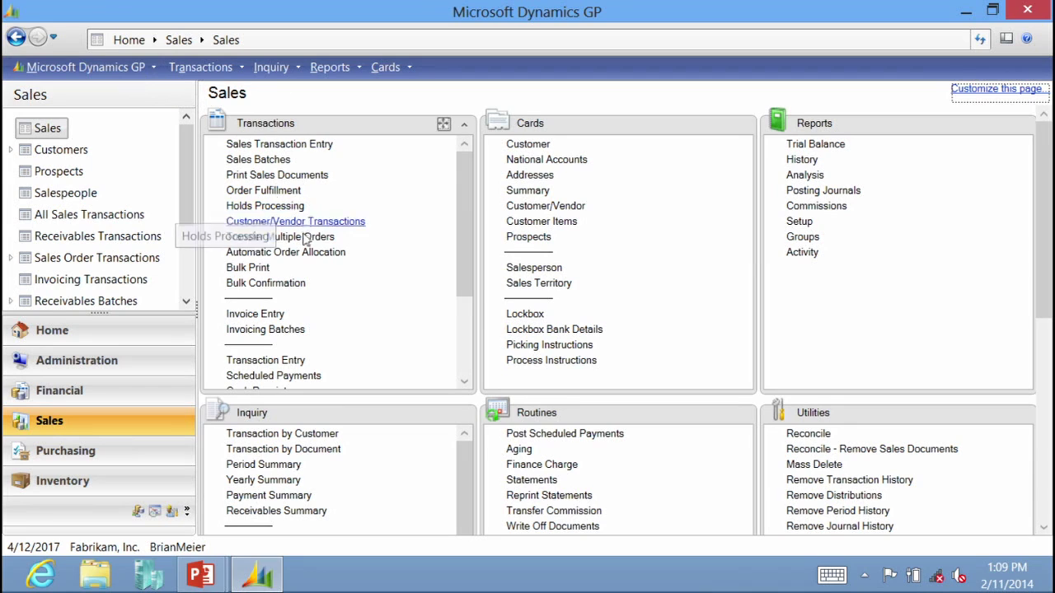
# Step: View the Microsoft Dynamics GP and Transactions command lists, then close them without choosing anything
pyautogui.click(155, 67)
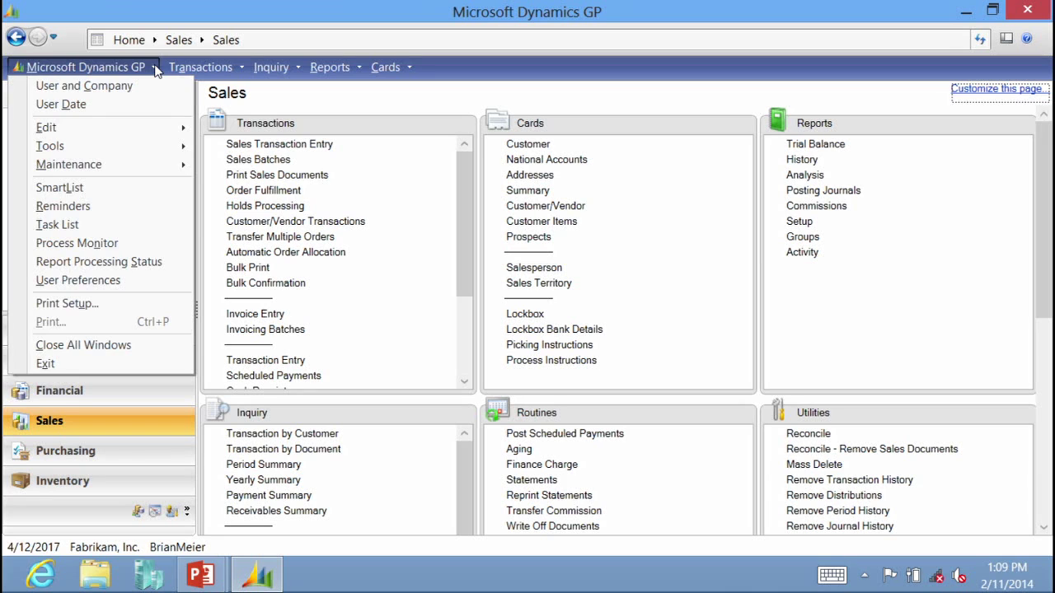
pyautogui.click(154, 64)
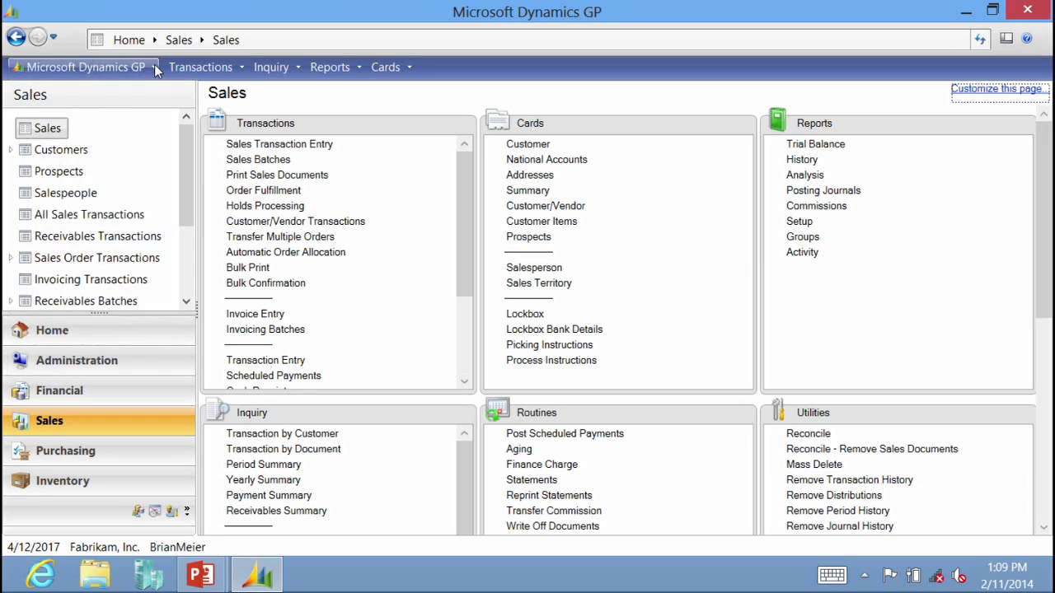
pyautogui.click(241, 71)
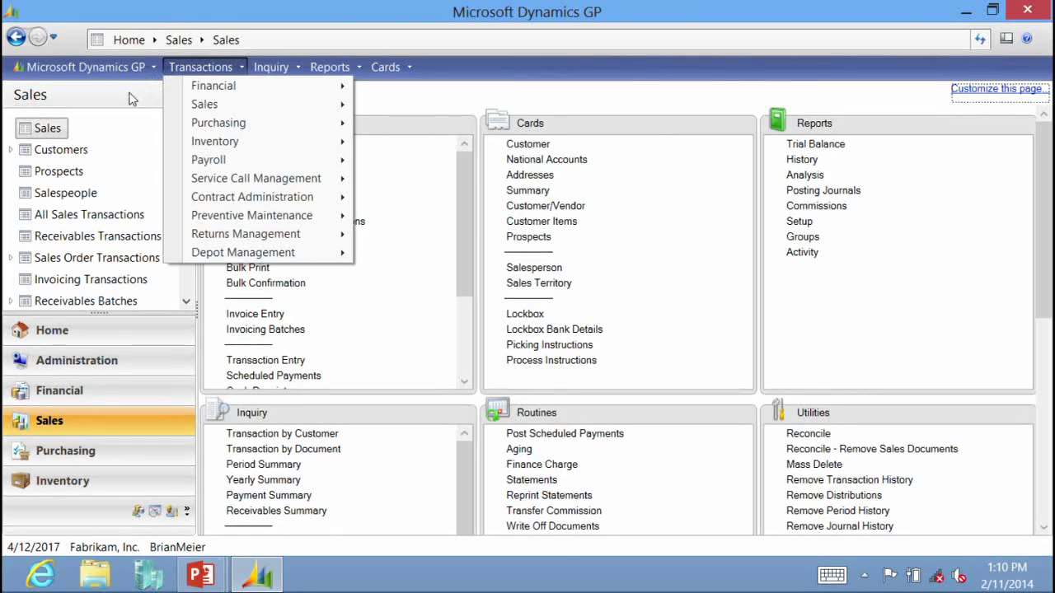
pyautogui.click(130, 97)
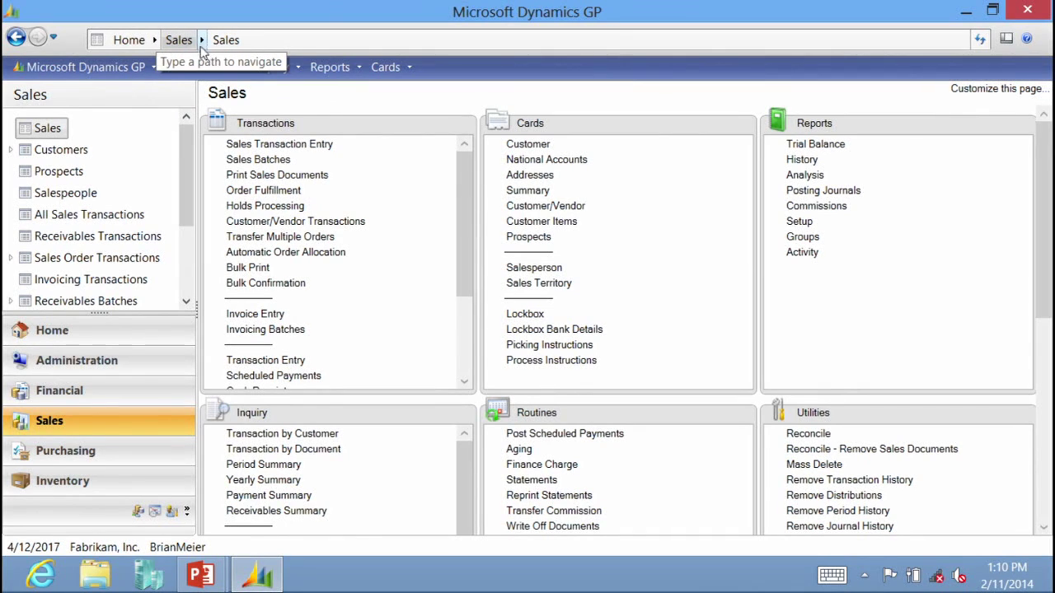
# Step: View the navigation paths the address bar offers under Home and Sales, staying on the Sales page
pyautogui.click(154, 41)
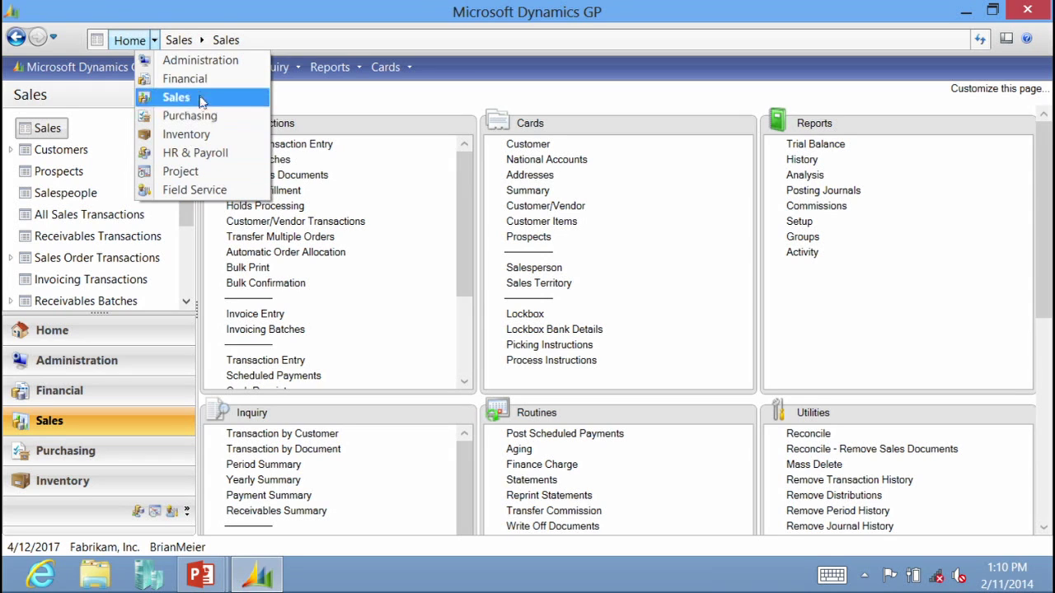
pyautogui.click(200, 43)
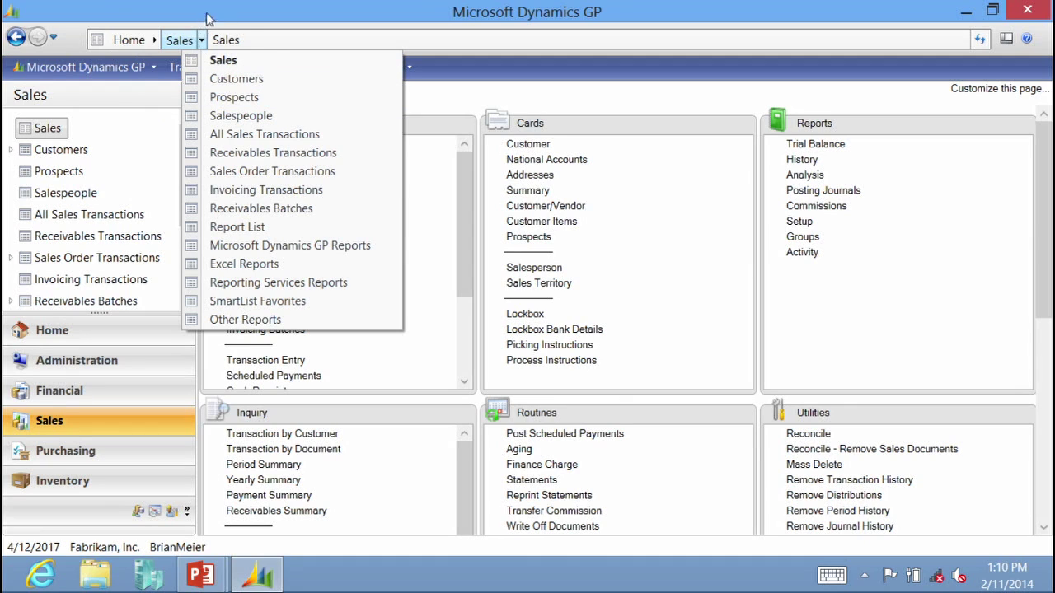
pyautogui.click(460, 105)
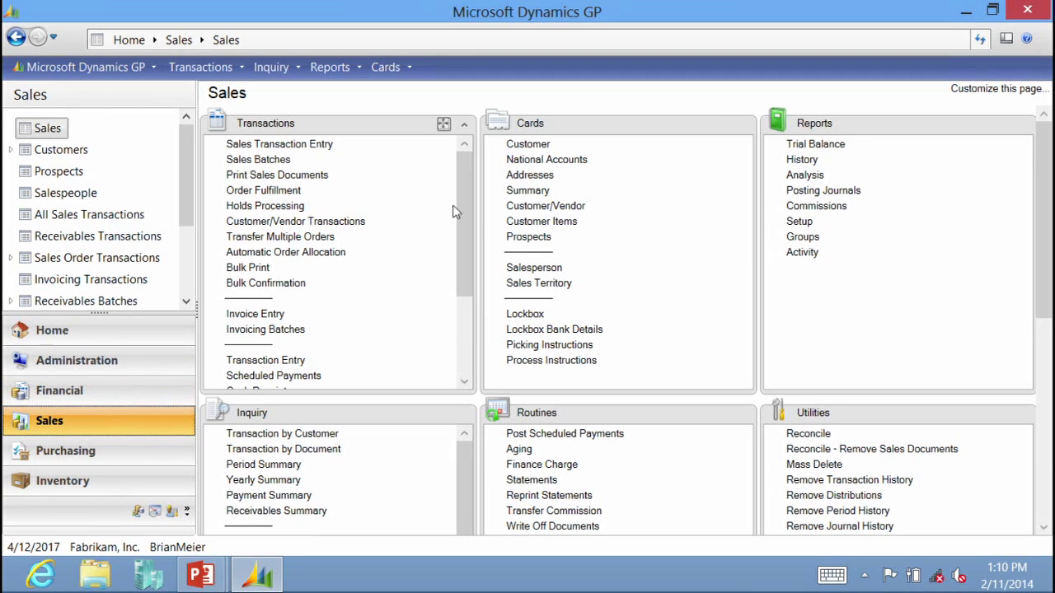
# Step: View the Cards commands, including the Service Call Management entries, and the Reports commands, then close them
pyautogui.click(409, 69)
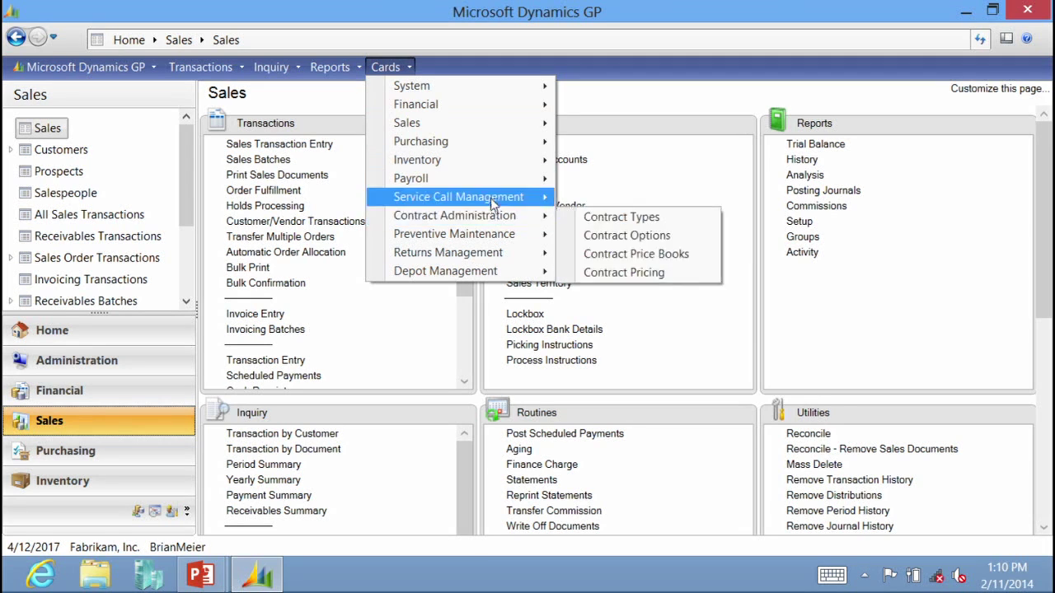
pyautogui.moveTo(491, 198)
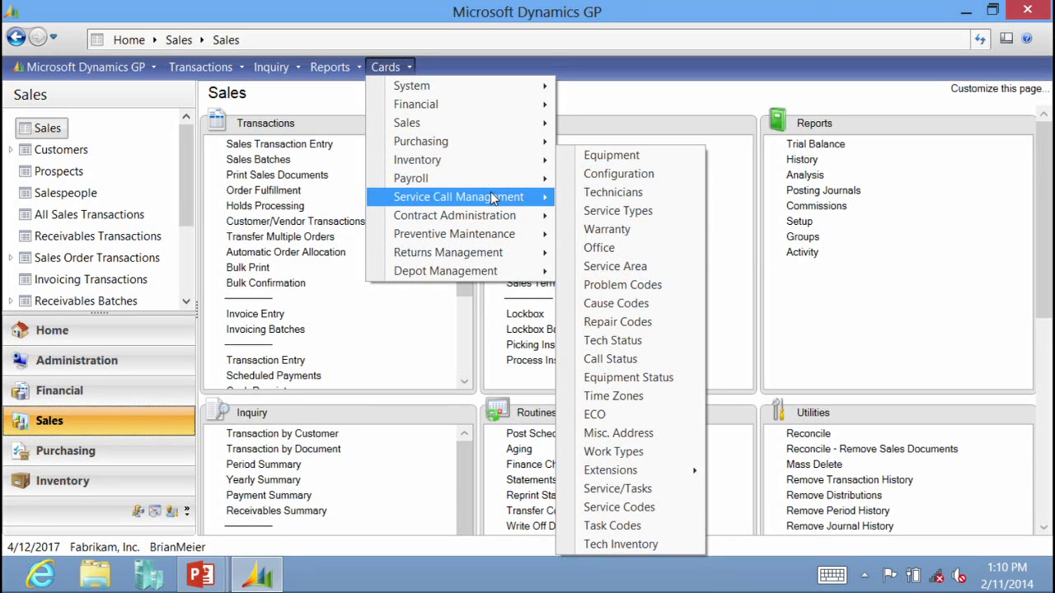
pyautogui.click(385, 67)
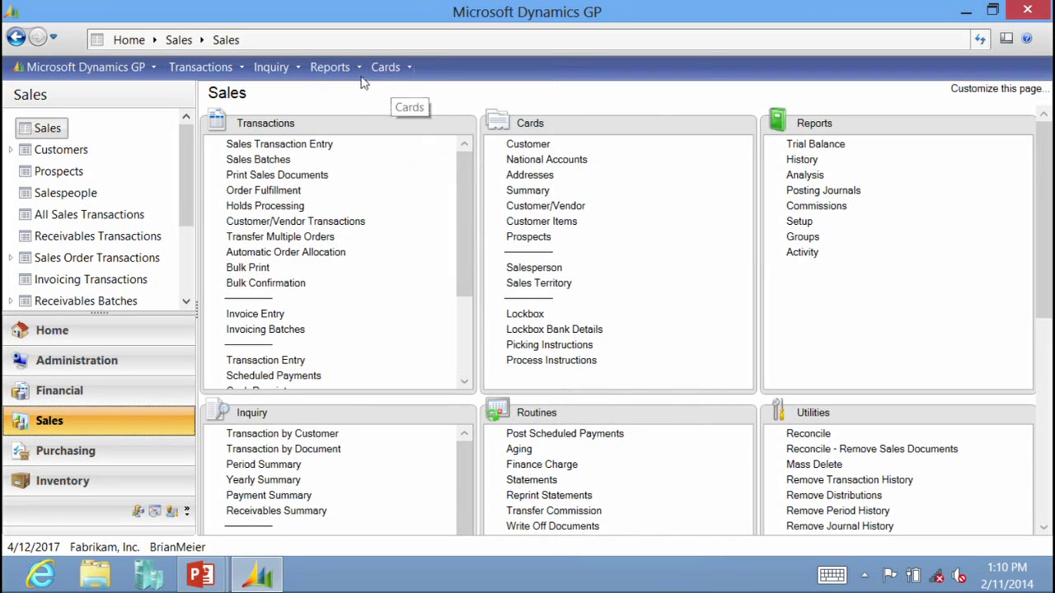
pyautogui.click(358, 70)
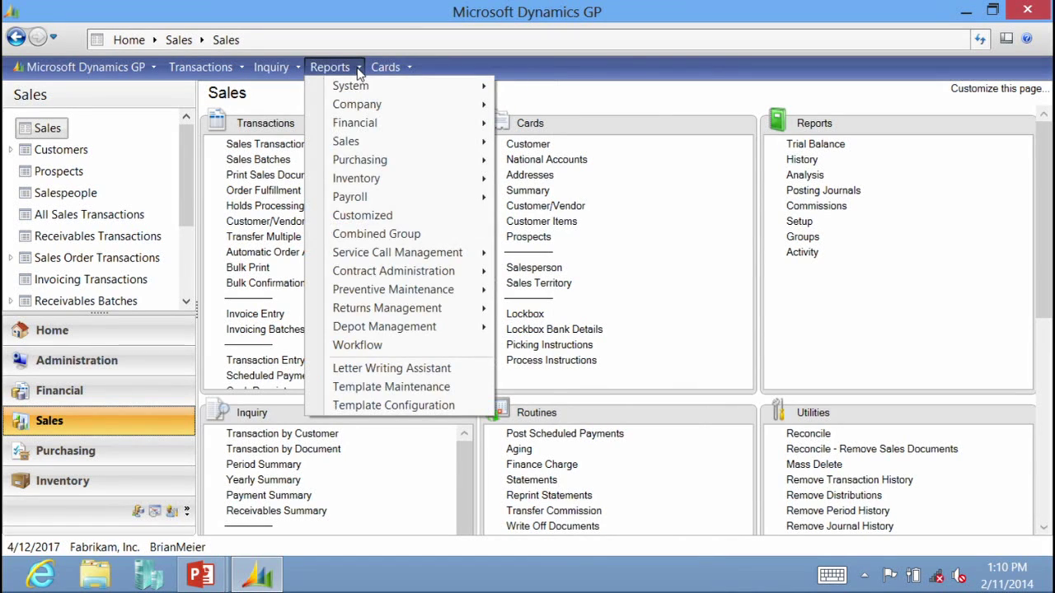
pyautogui.click(287, 69)
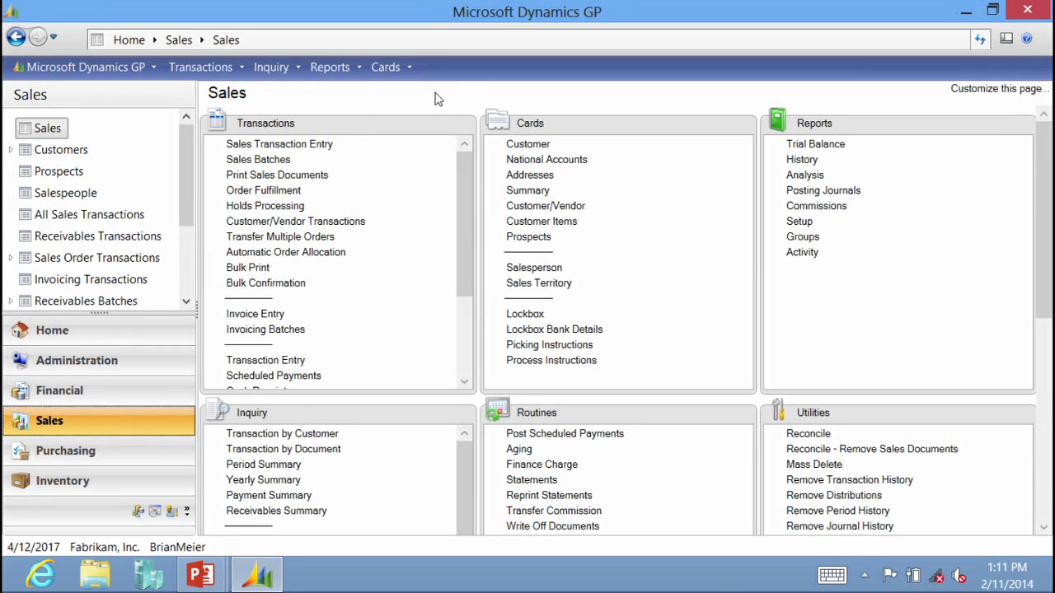
# Step: Switch from Microsoft Dynamics GP to the PowerPoint slide show on the Key Elements slide
pyautogui.moveTo(198, 574)
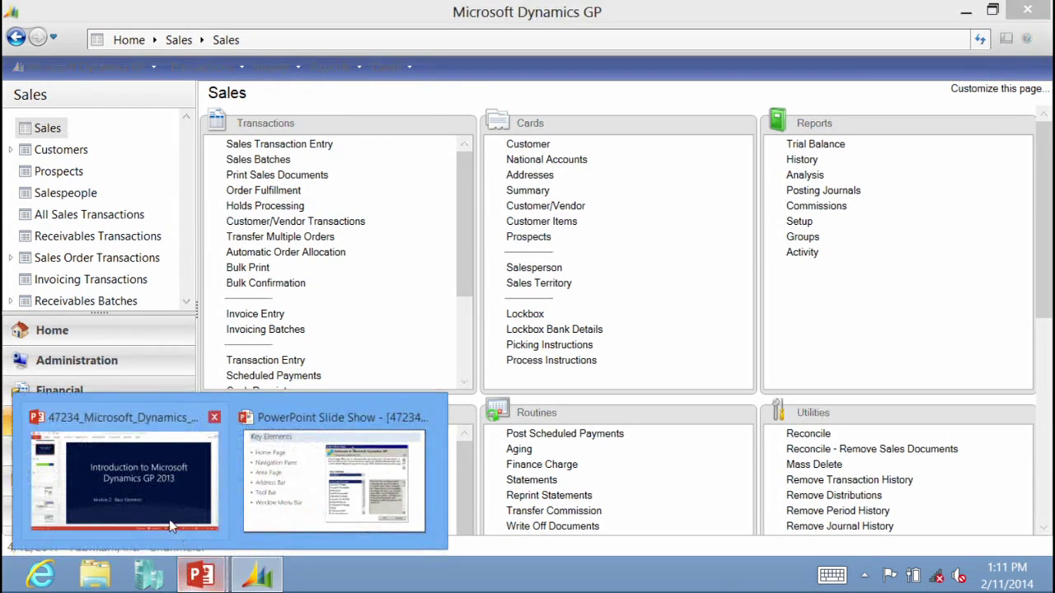
pyautogui.hotkey('alt', 'Tab')
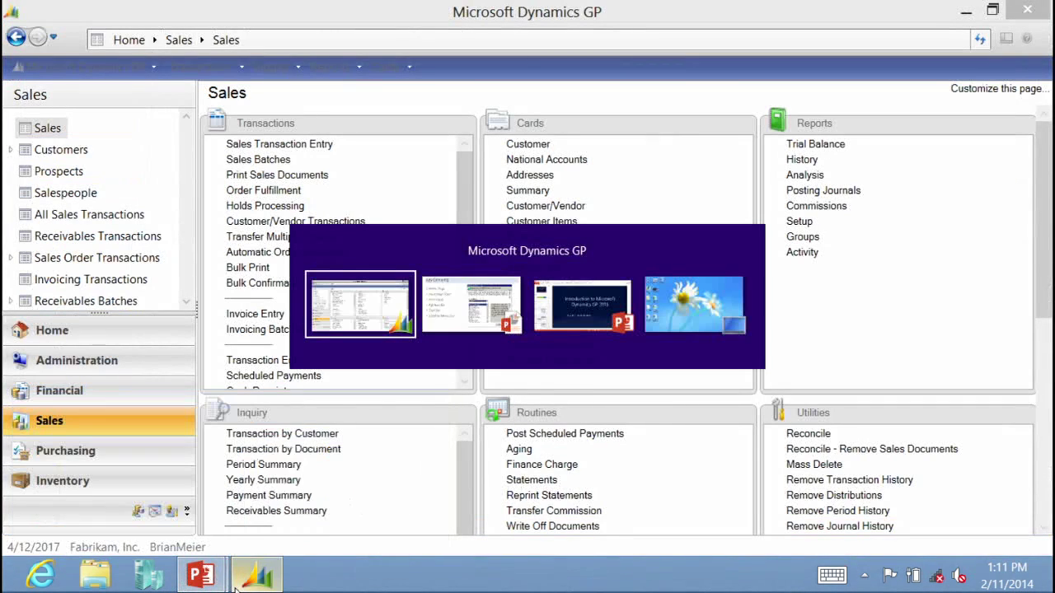
pyautogui.hotkey('alt', 'Tab')
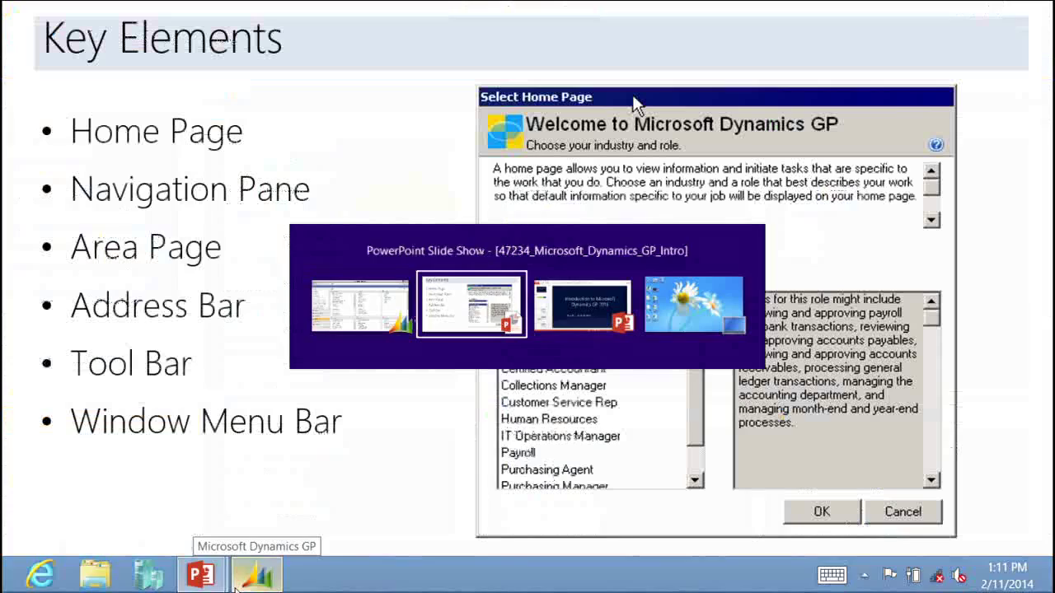
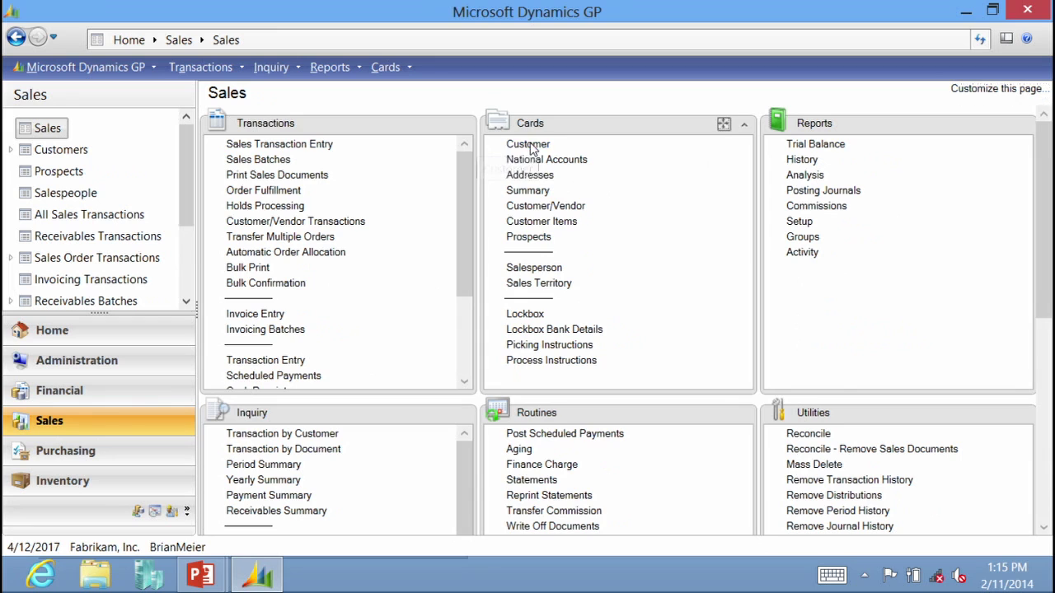
# Step: Open Customer Maintenance from the Sales cards and bring up the Customer ID lookup, moving it clear of the Customer ID field
pyautogui.moveTo(451, 113); pyautogui.dragTo(481, 101)
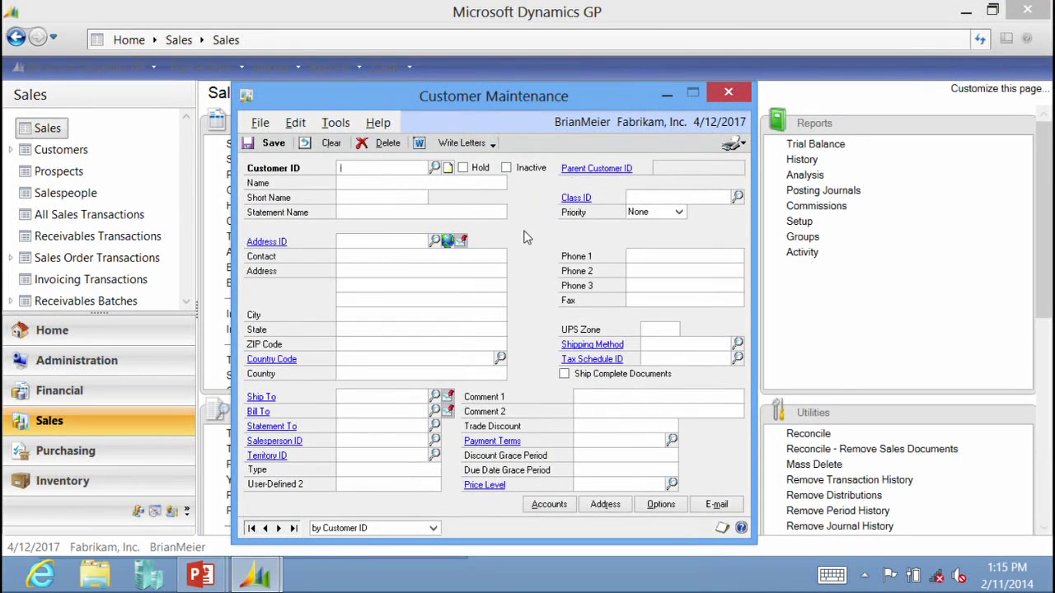
pyautogui.click(434, 169)
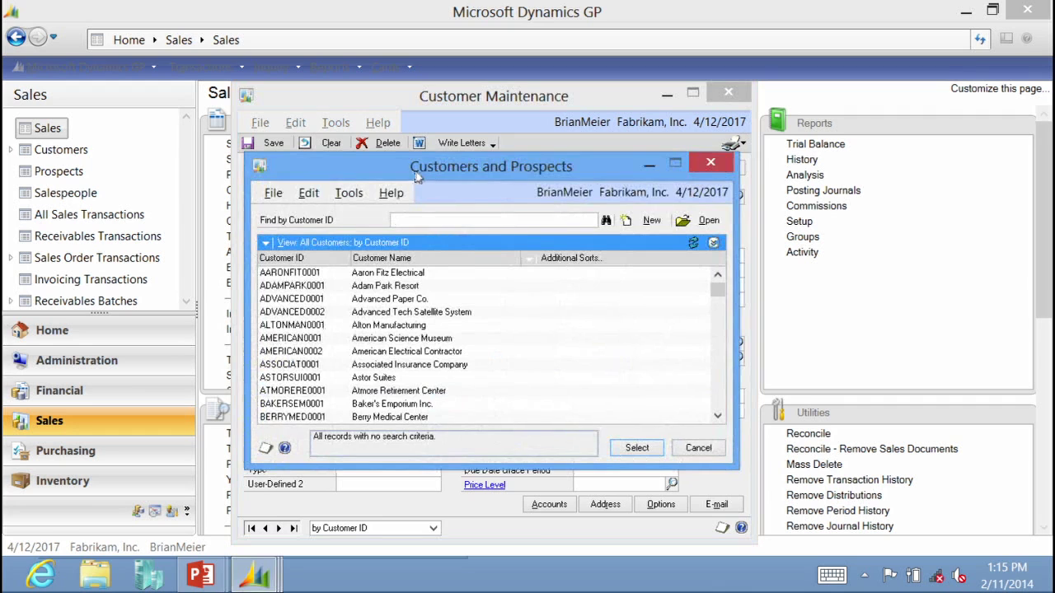
pyautogui.moveTo(394, 172); pyautogui.dragTo(484, 213)
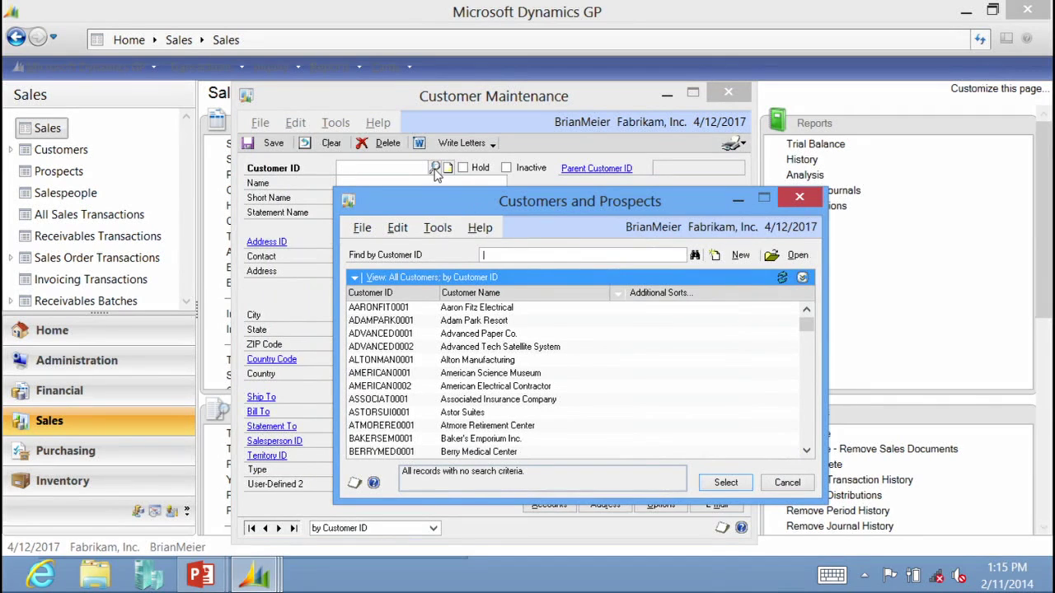
pyautogui.moveTo(465, 204); pyautogui.dragTo(465, 191)
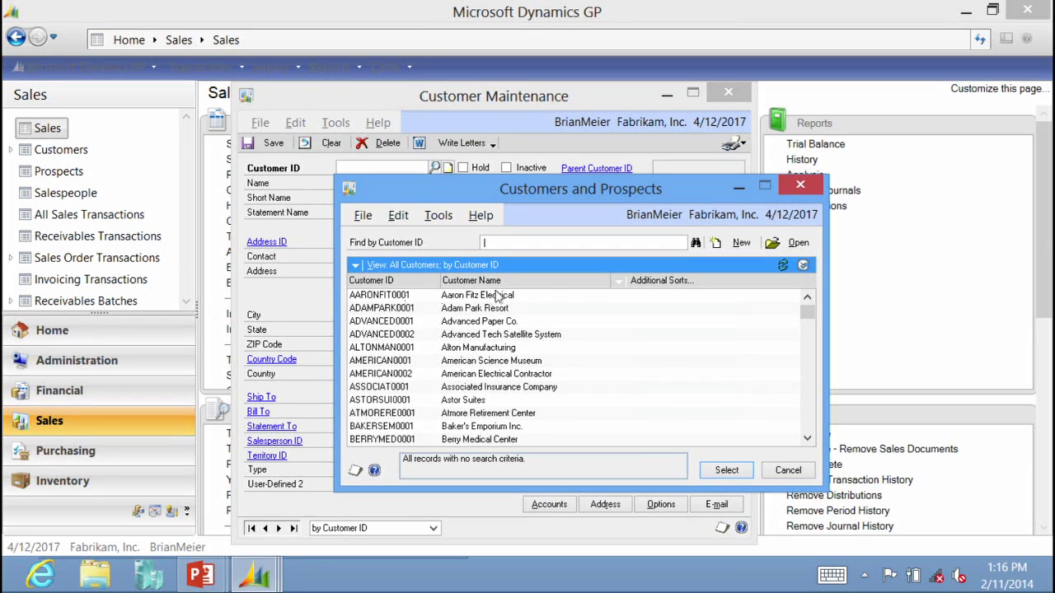
# Step: Try the Customer Name and Customer ID sorts in the lookup, view and cancel the Custom Sort options, and activate Find by Customer ID
pyautogui.click(528, 283)
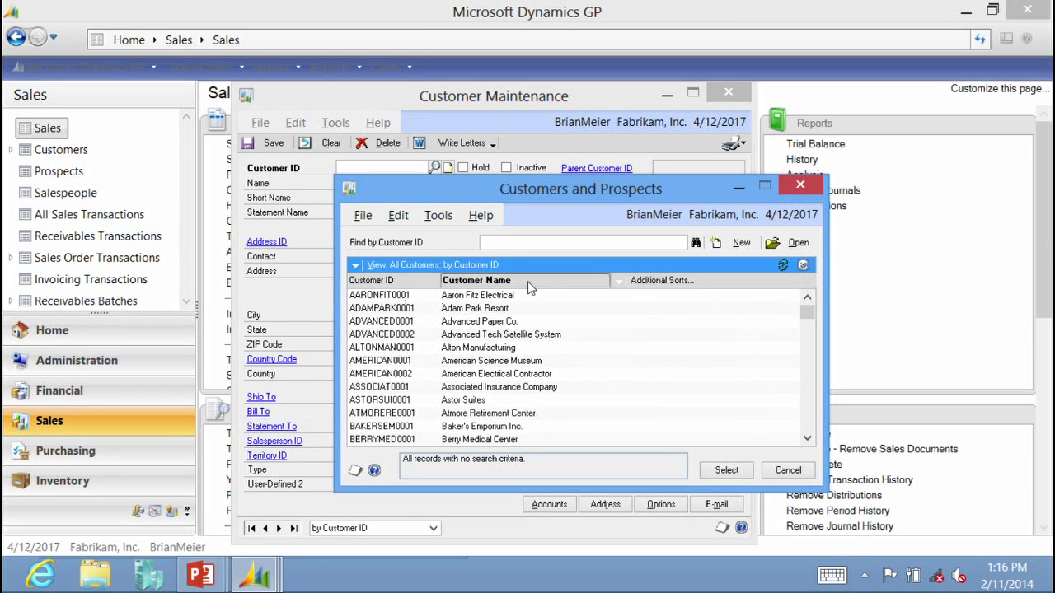
pyautogui.click(417, 281)
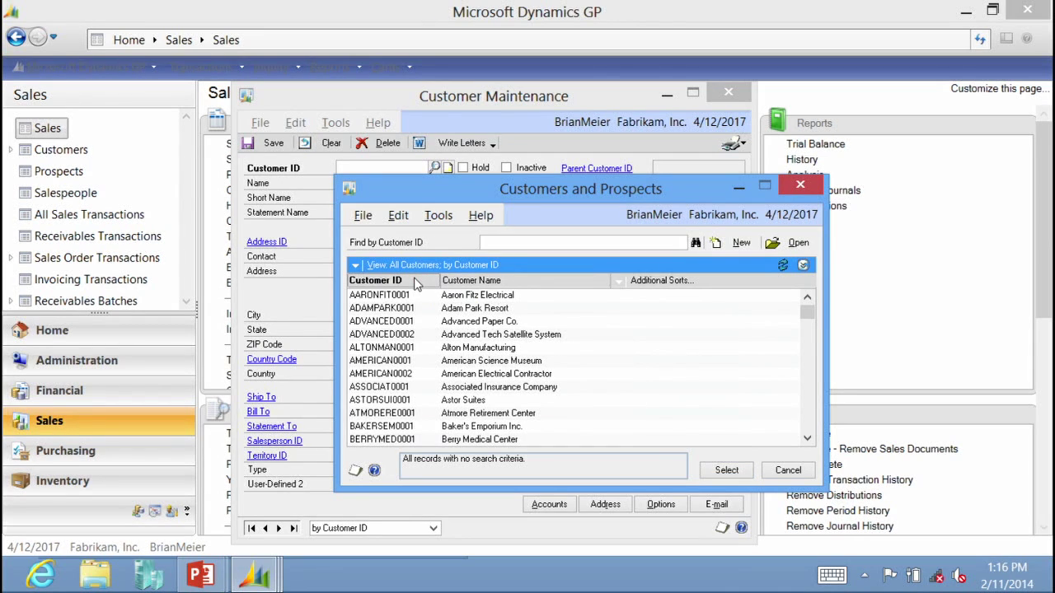
pyautogui.click(649, 282)
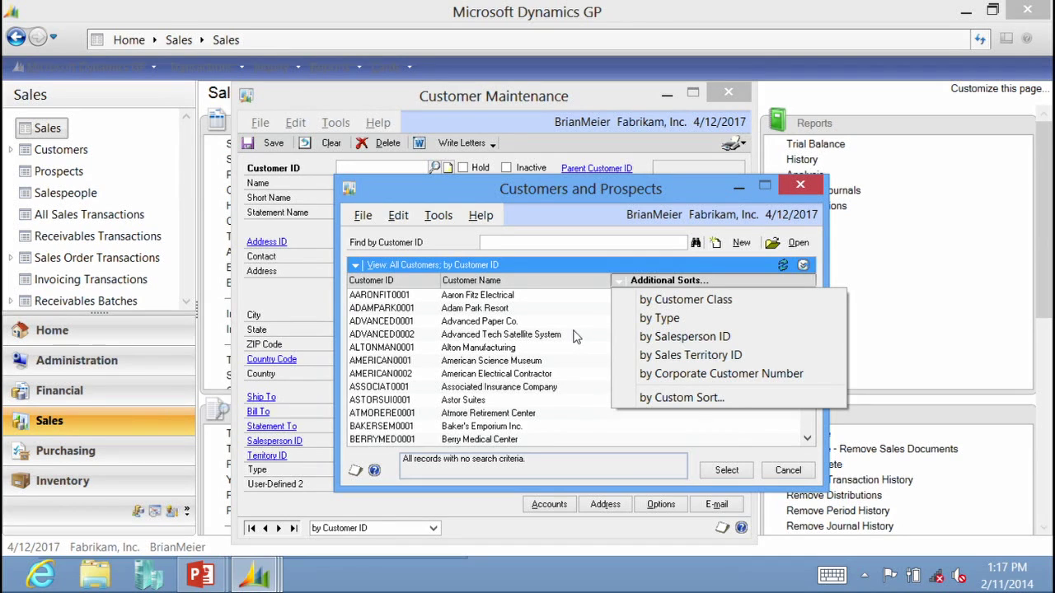
pyautogui.click(692, 399)
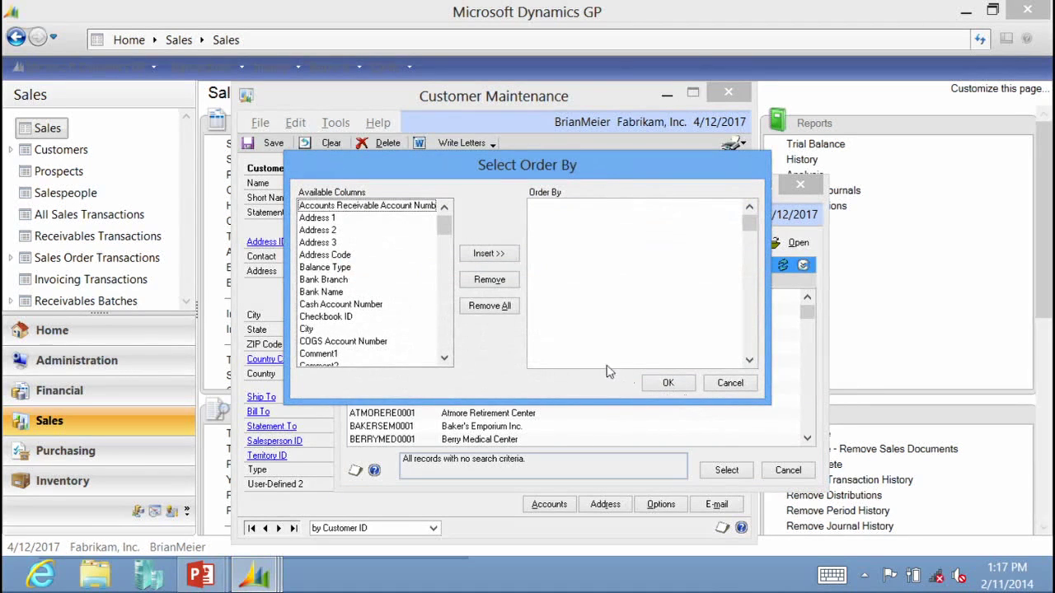
pyautogui.click(730, 384)
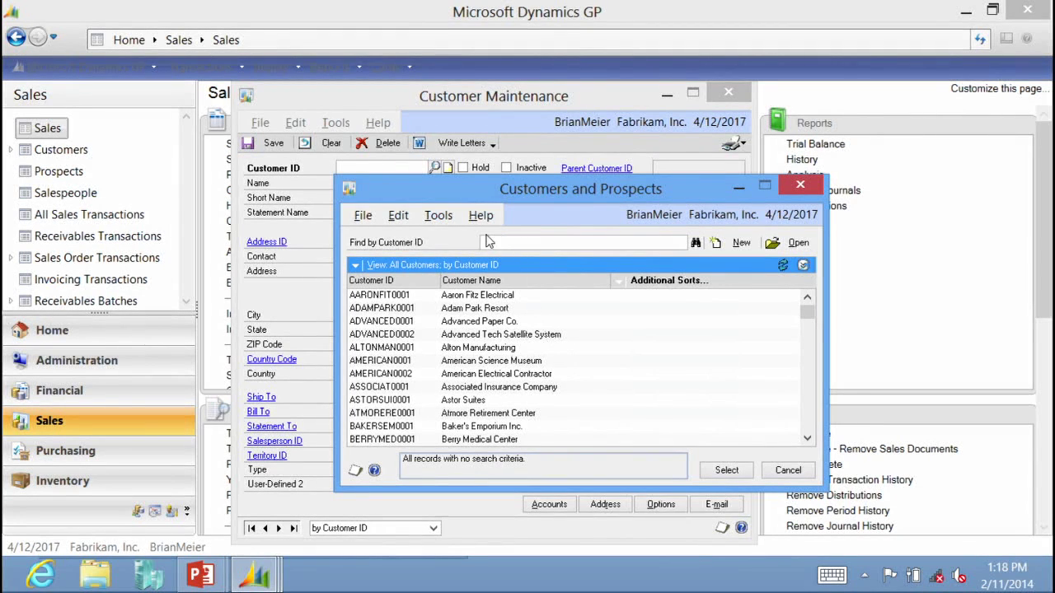
pyautogui.click(486, 242)
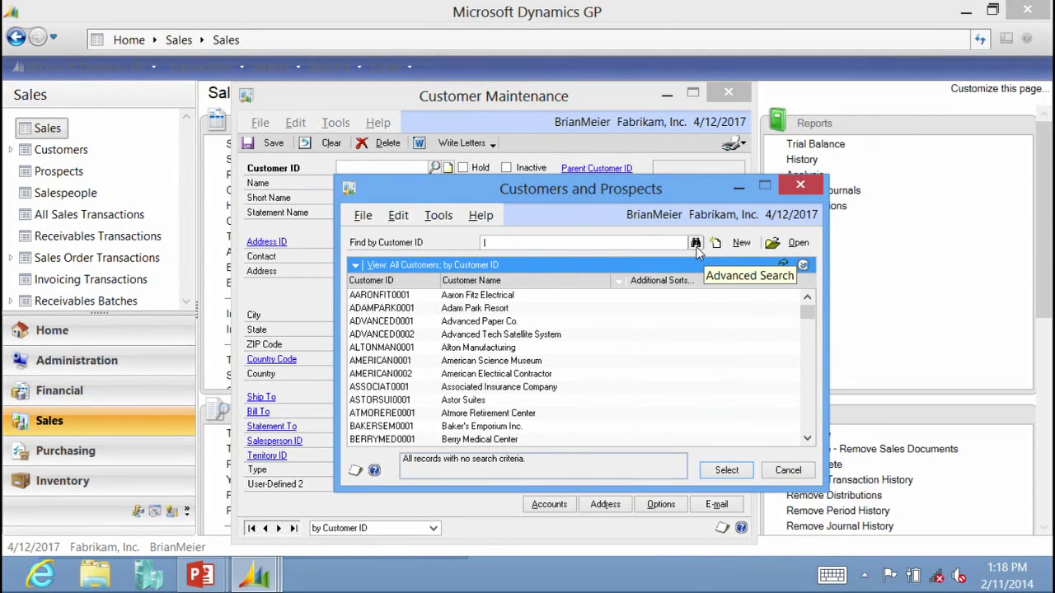
# Step: Cancel the current customer lookup, look up customers from the partial Customer ID G, and cancel that lookup as well
pyautogui.click(788, 471)
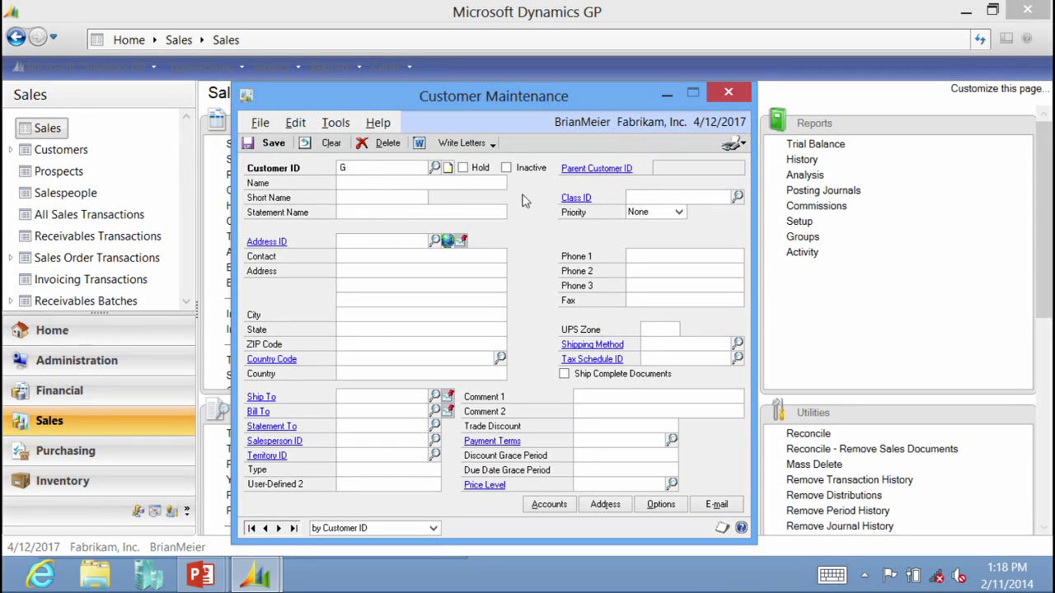
pyautogui.click(433, 167)
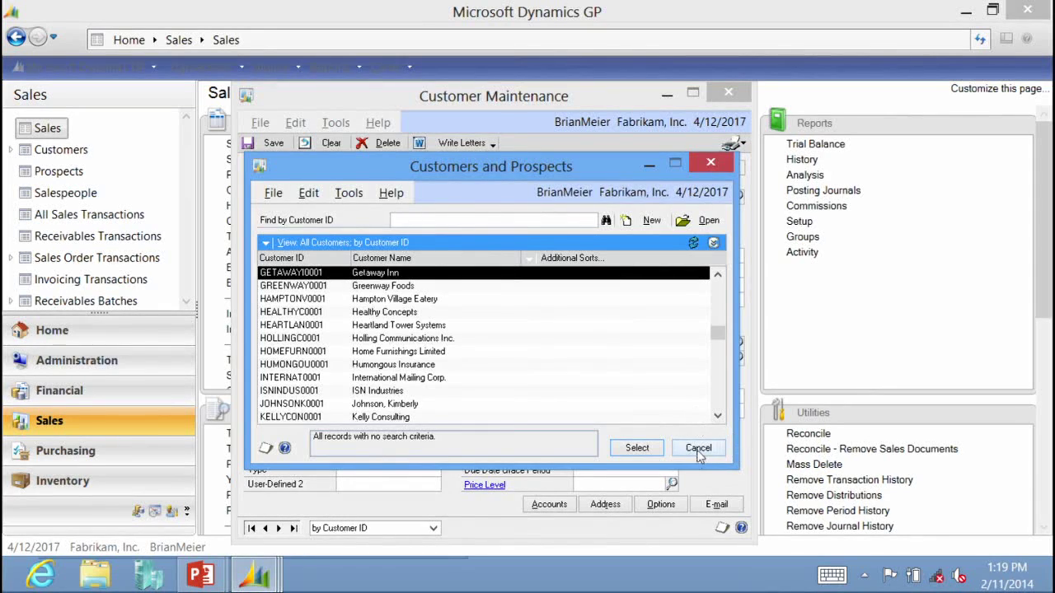
pyautogui.click(697, 447)
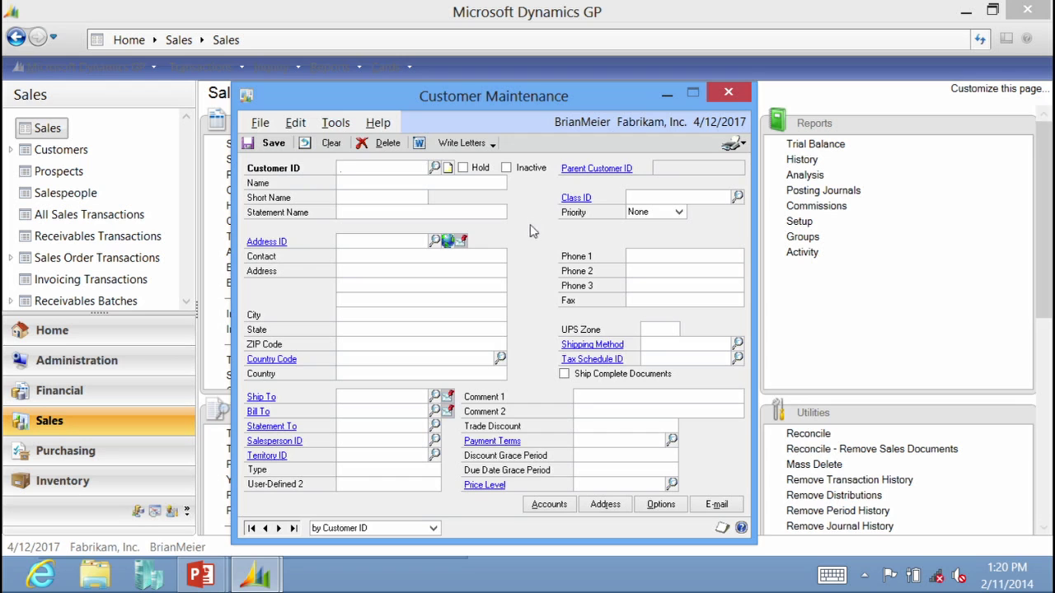
# Step: Close Customer Maintenance, view the Lookup Options and Link Fields slide in PowerPoint, and return to Microsoft Dynamics GP
pyautogui.click(729, 92)
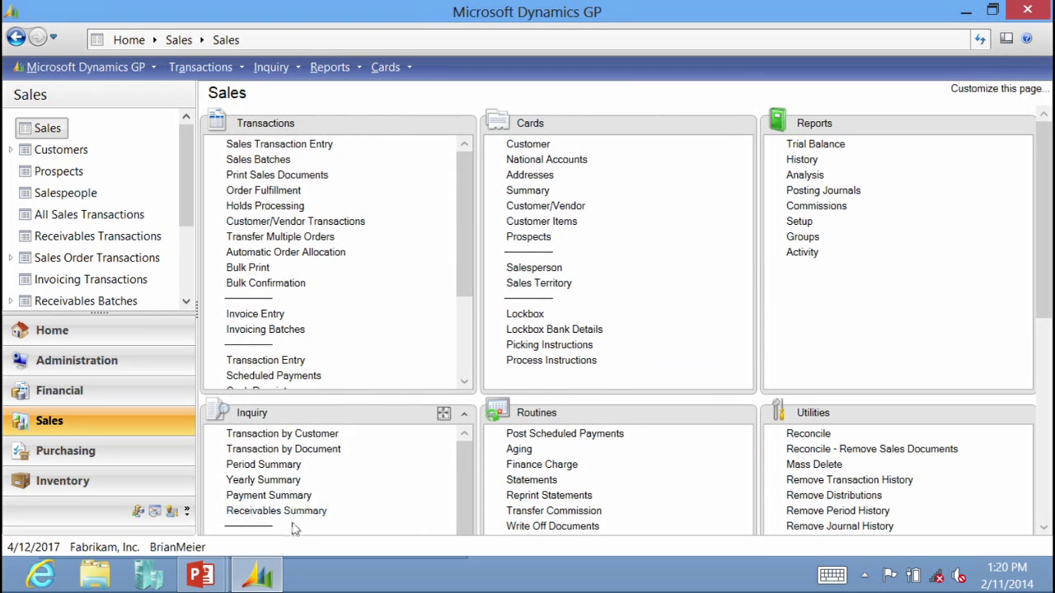
pyautogui.hotkey('alt', 'Tab')
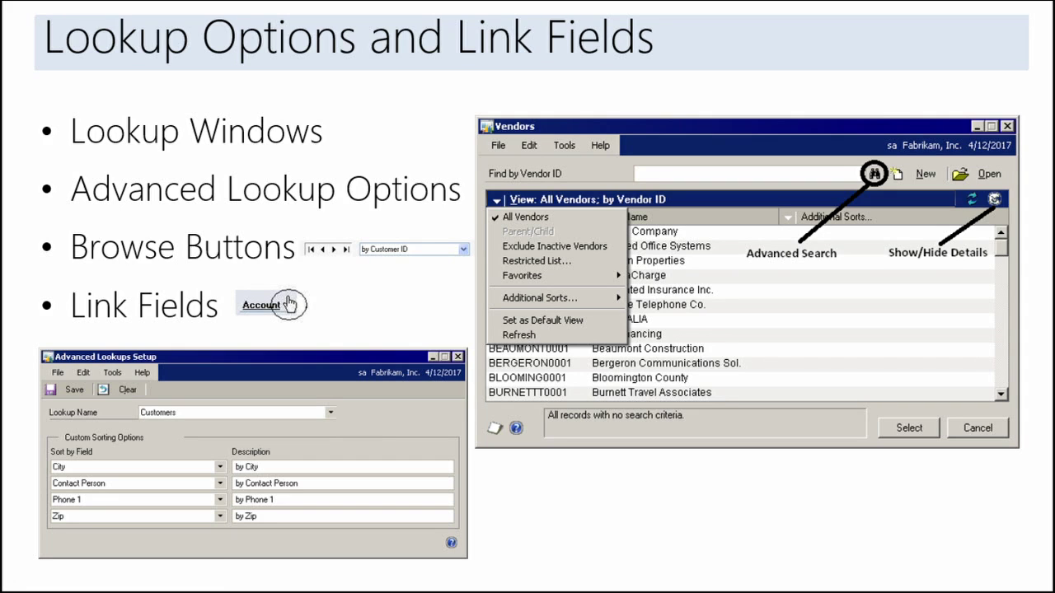
pyautogui.hotkey('alt', 'Tab')
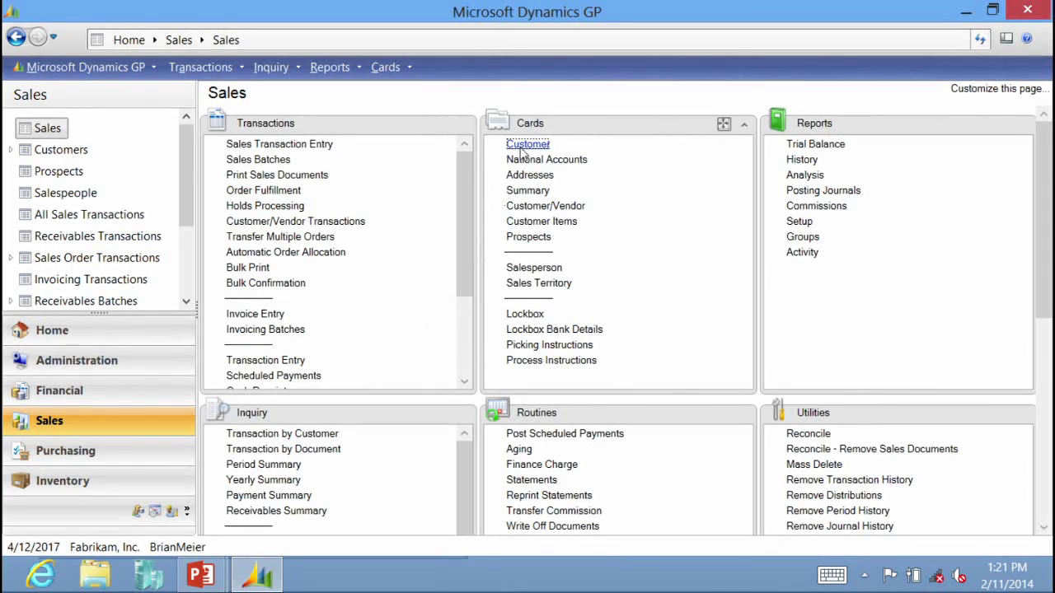
# Step: Open Customer Maintenance from the Sales cards and load the Aaron Fitz Electrical record through the Customer ID lookup
pyautogui.click(521, 146)
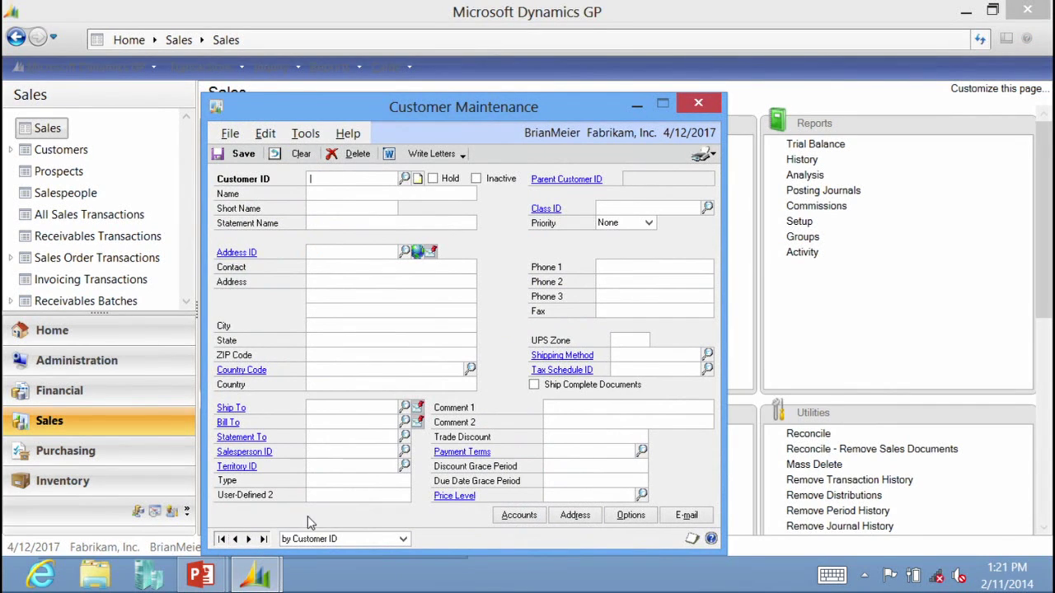
pyautogui.click(404, 180)
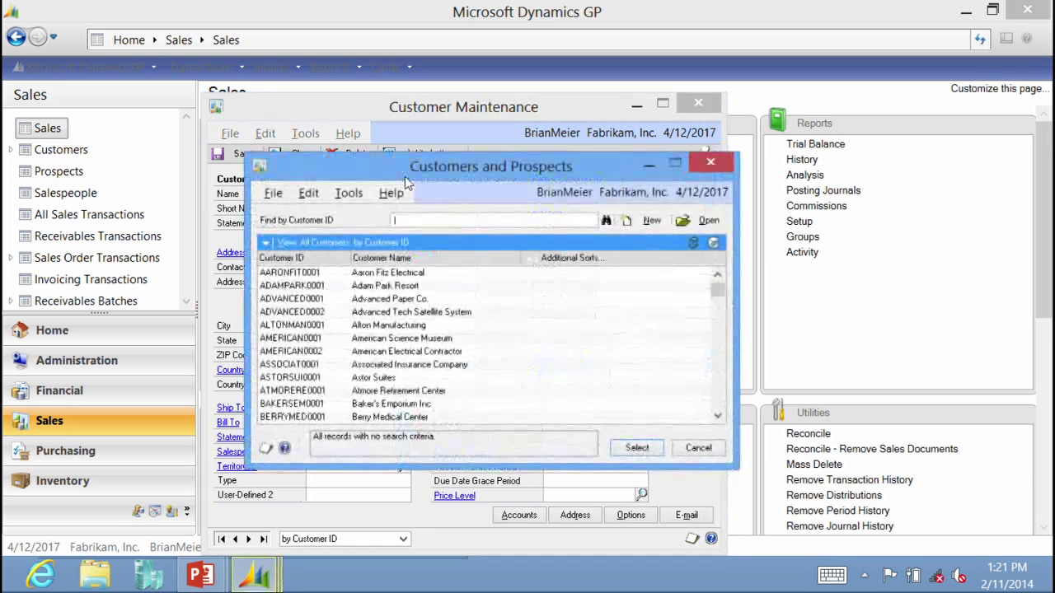
pyautogui.click(369, 274)
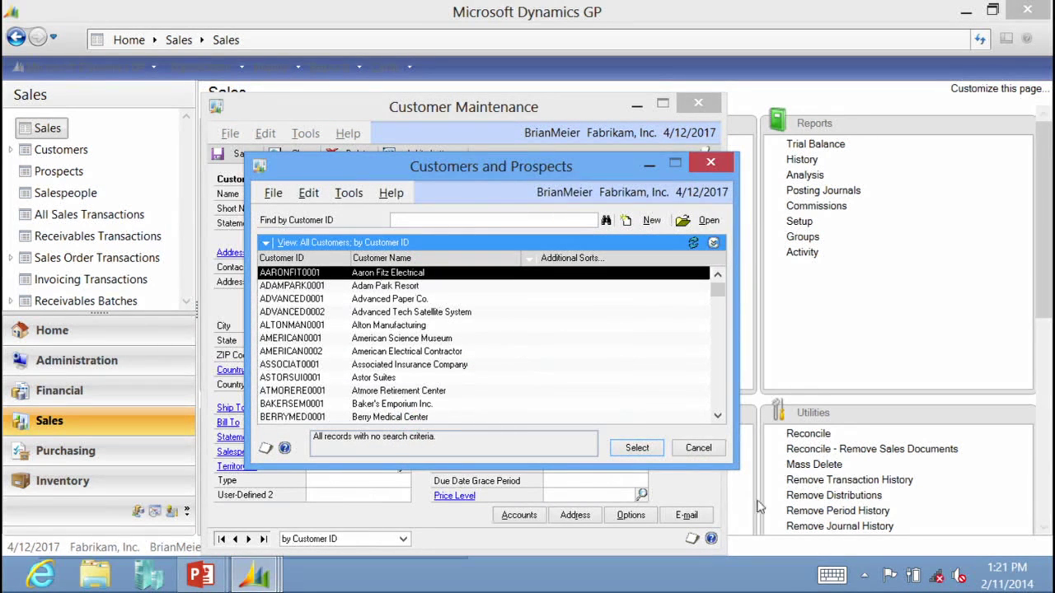
pyautogui.click(630, 447)
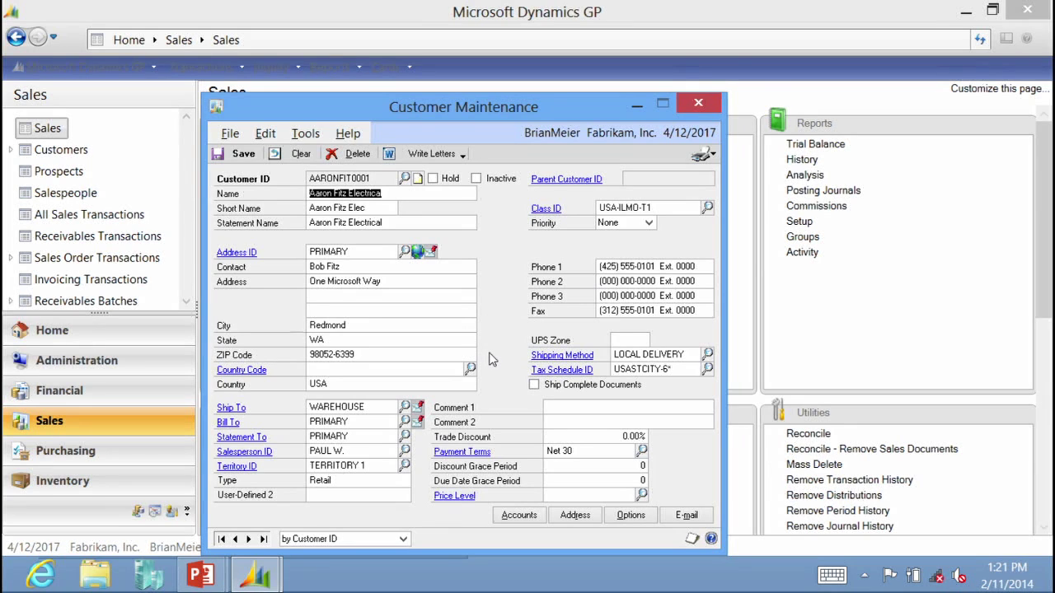
# Step: Browse forward and back through the customer records, go to the first and last record, and view the browse sort options
pyautogui.click(249, 539)
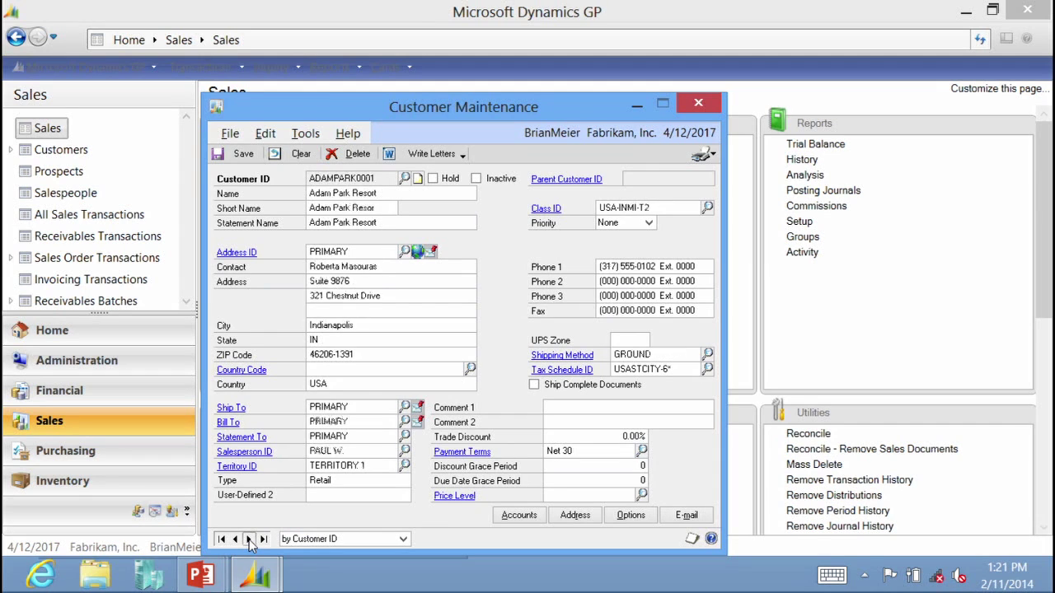
pyautogui.click(249, 539)
pyautogui.click(249, 539)
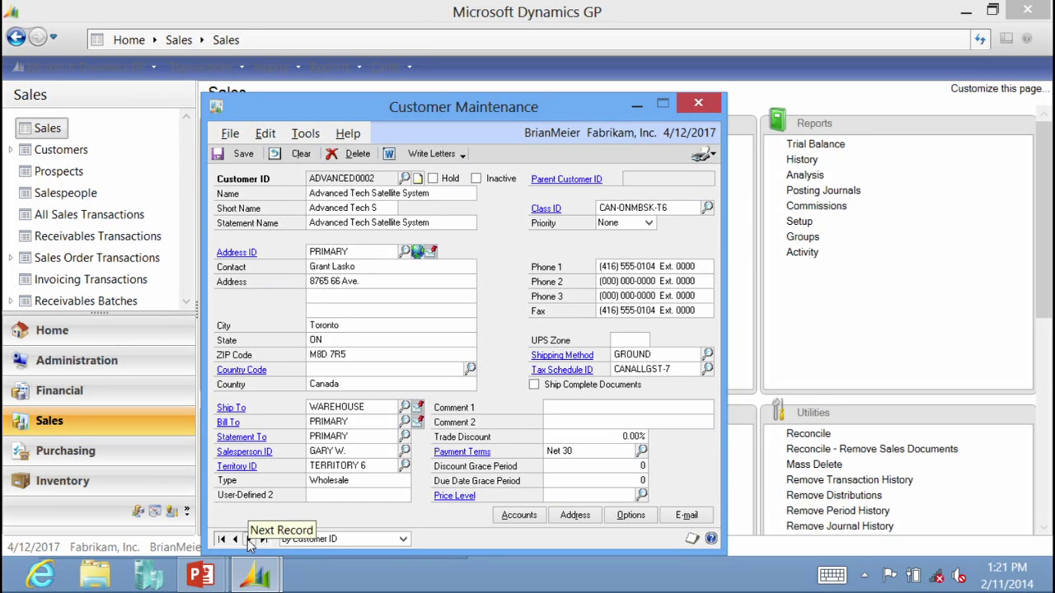
pyautogui.click(248, 539)
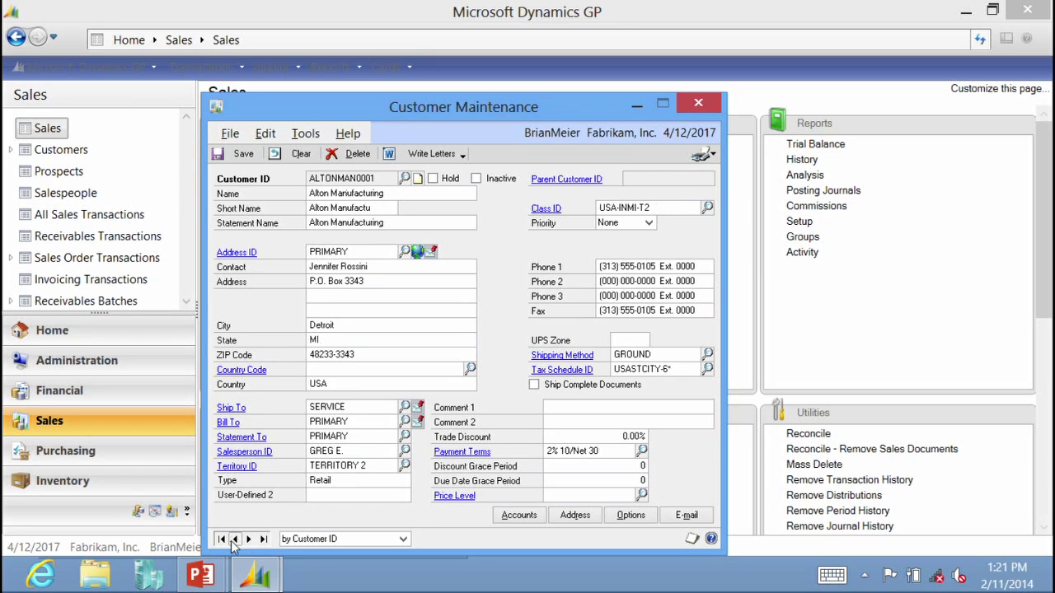
pyautogui.click(235, 541)
pyautogui.click(235, 541)
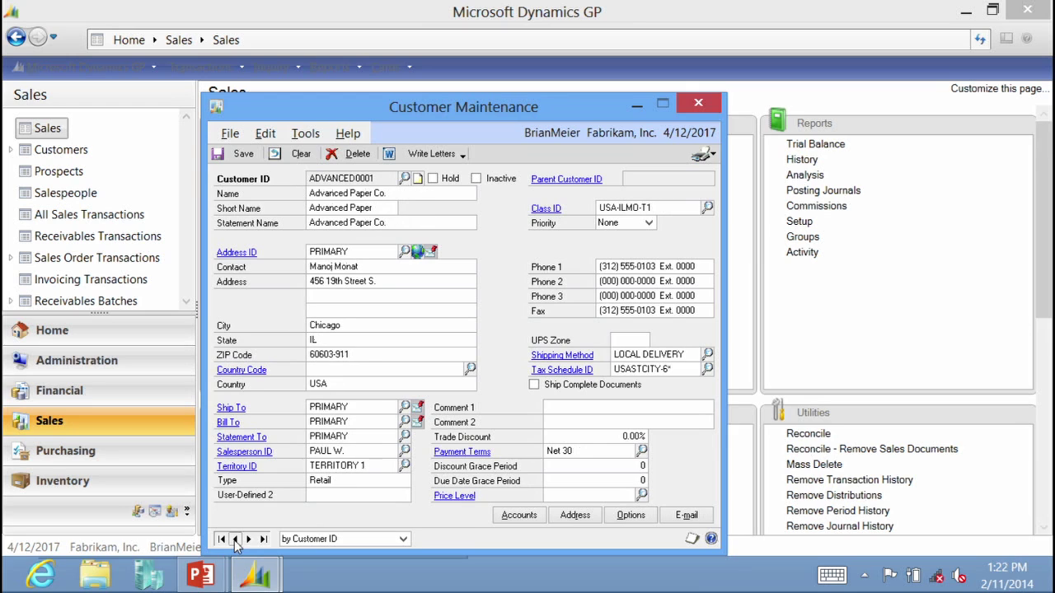
pyautogui.click(221, 539)
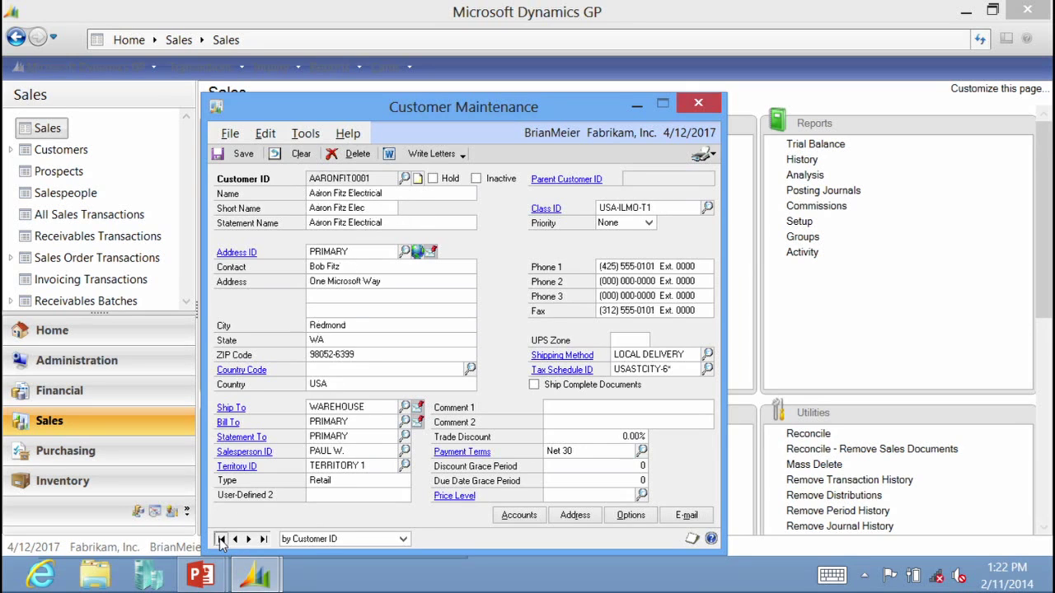
pyautogui.click(262, 539)
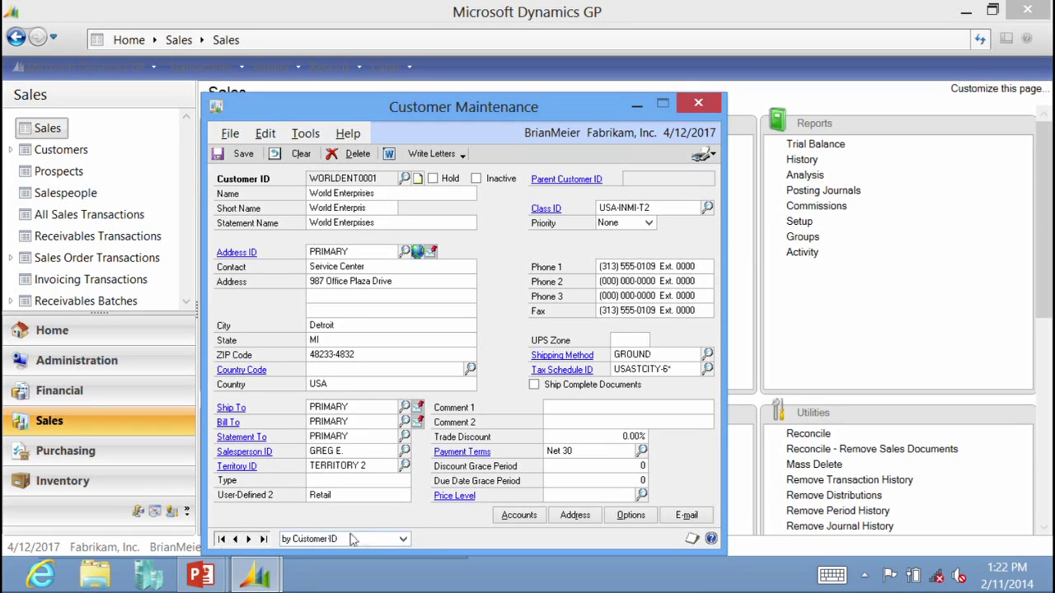
pyautogui.click(403, 540)
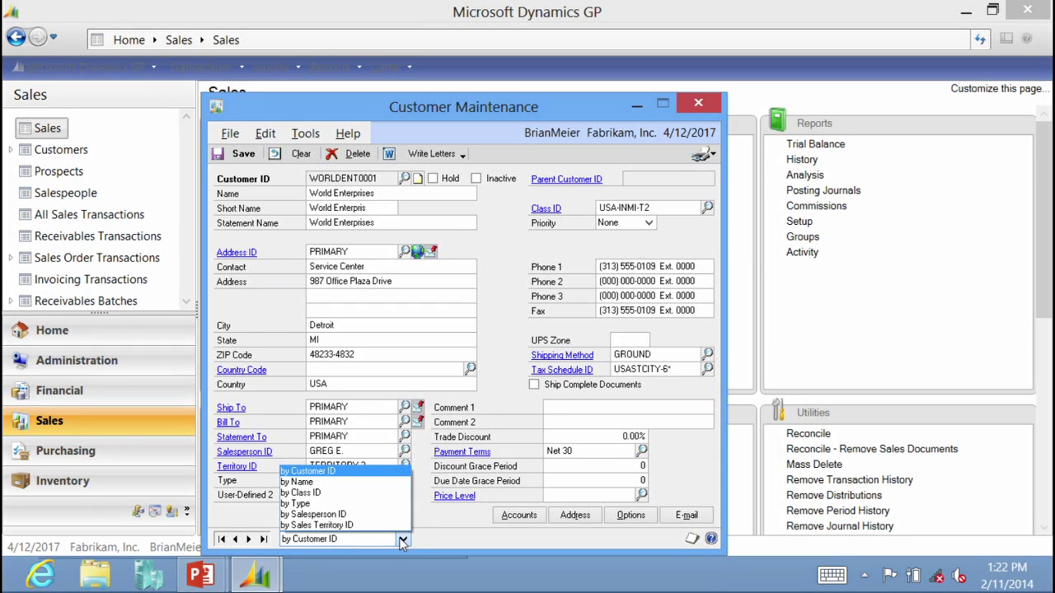
pyautogui.click(403, 539)
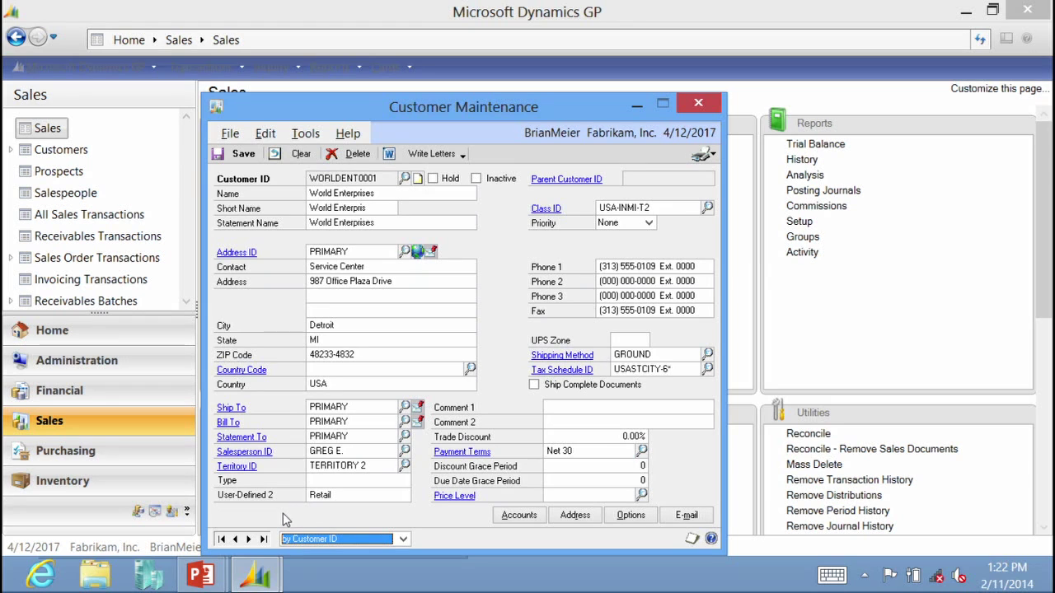
# Step: Close the customer record window, check the Link Fields item on the PowerPoint slide, and switch back to Microsoft Dynamics GP
pyautogui.click(698, 104)
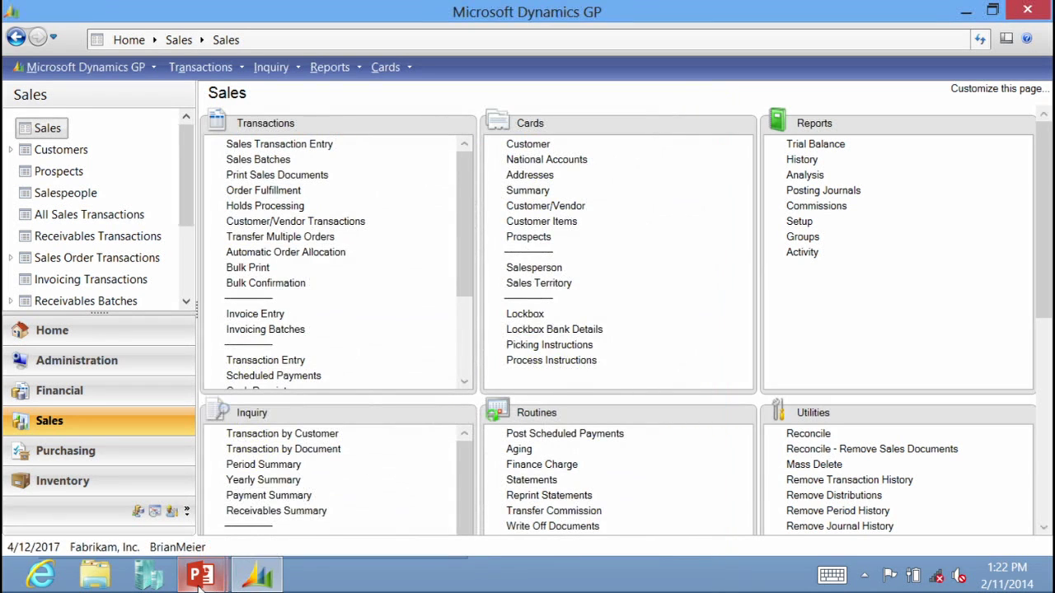
pyautogui.hotkey('alt', 'Tab')
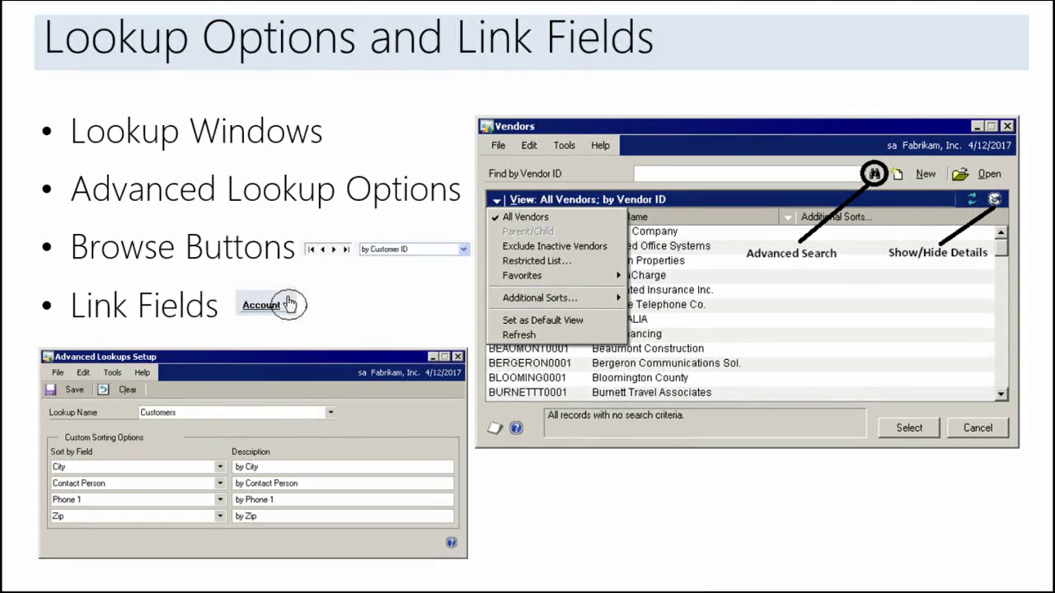
pyautogui.hotkey('alt', 'Tab')
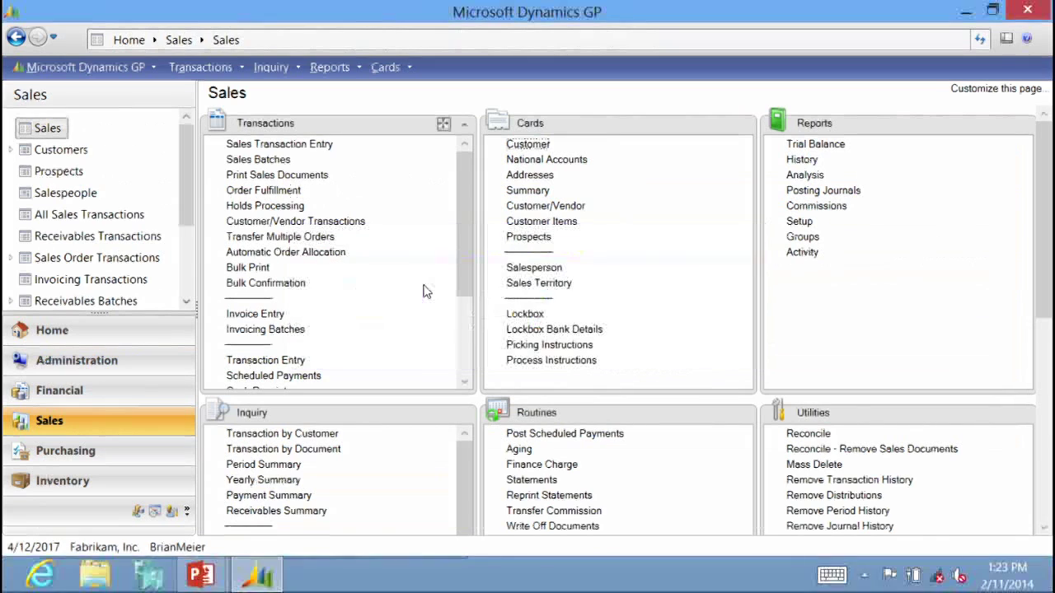
# Step: Open Shipping Methods Setup from the Shipping Method link field in Customer Maintenance, and view and cancel its Shipping Method lookup
pyautogui.click(532, 147)
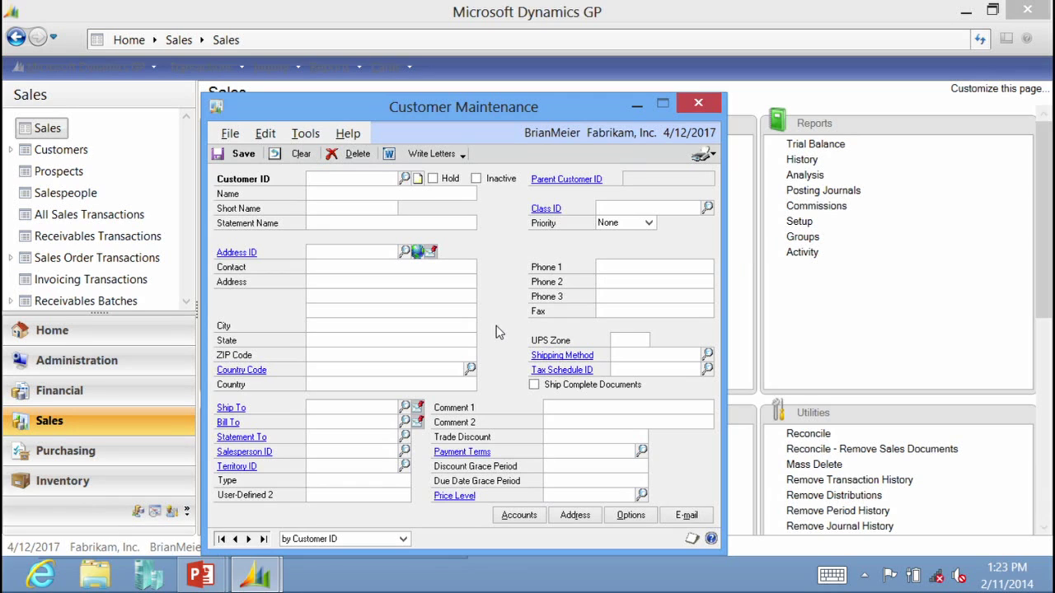
pyautogui.click(559, 356)
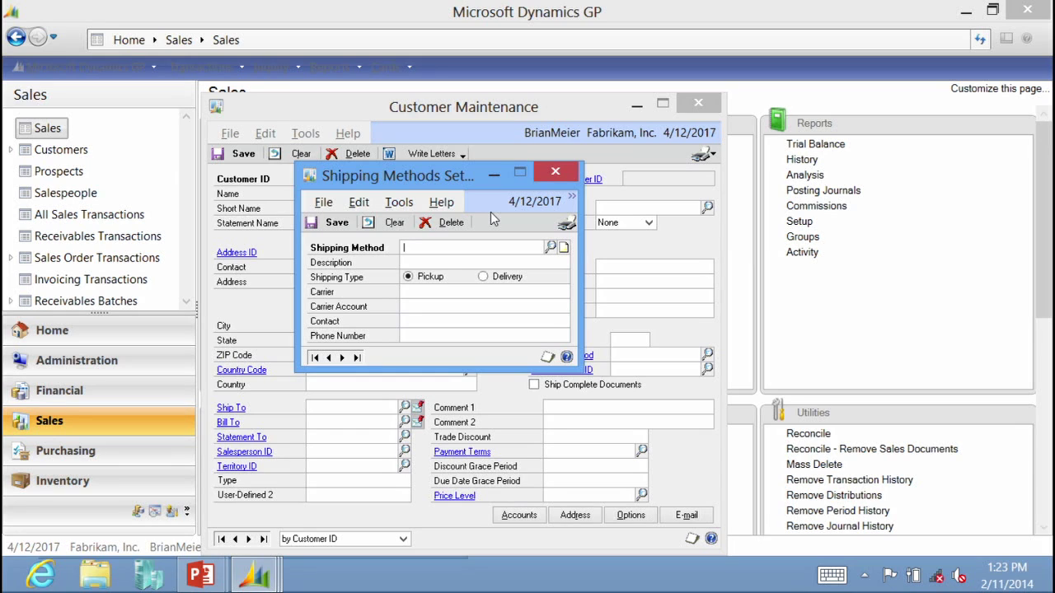
pyautogui.click(550, 249)
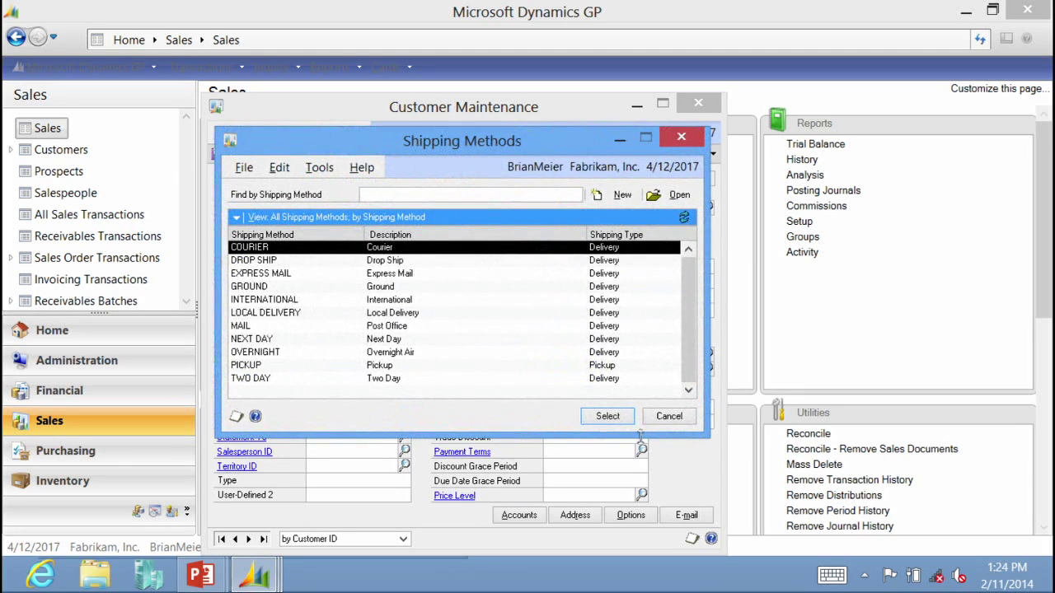
pyautogui.click(682, 421)
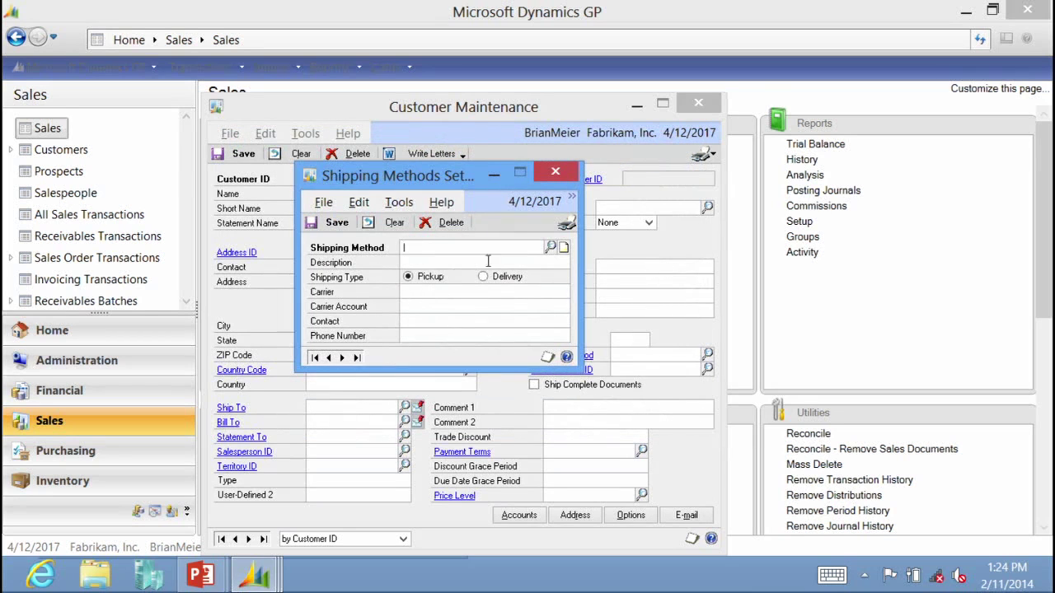
# Step: Look up the GROUND shipping method and load its details into Shipping Methods Setup
pyautogui.click(550, 248)
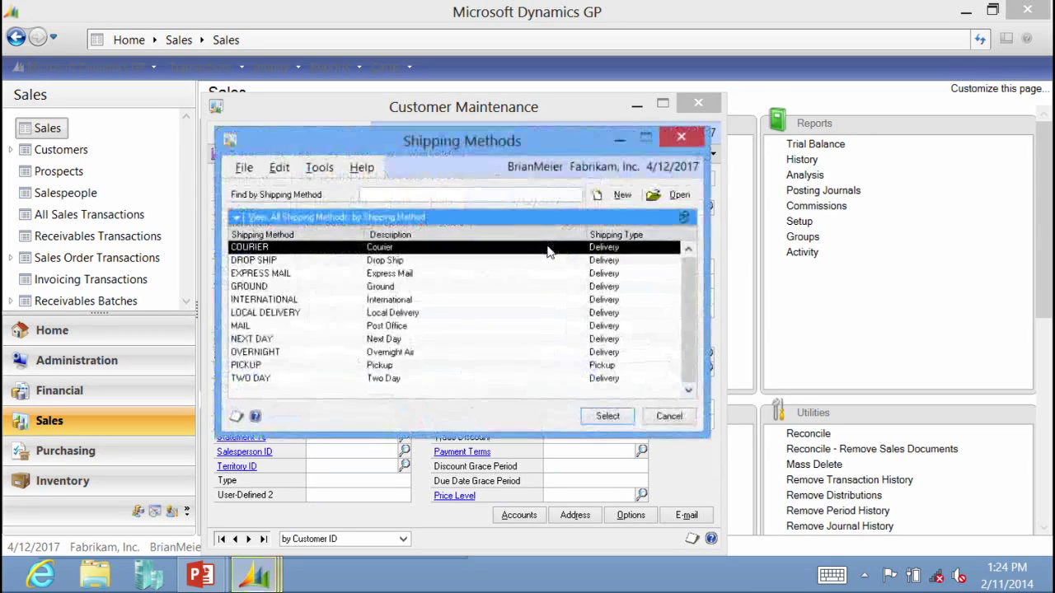
pyautogui.click(361, 291)
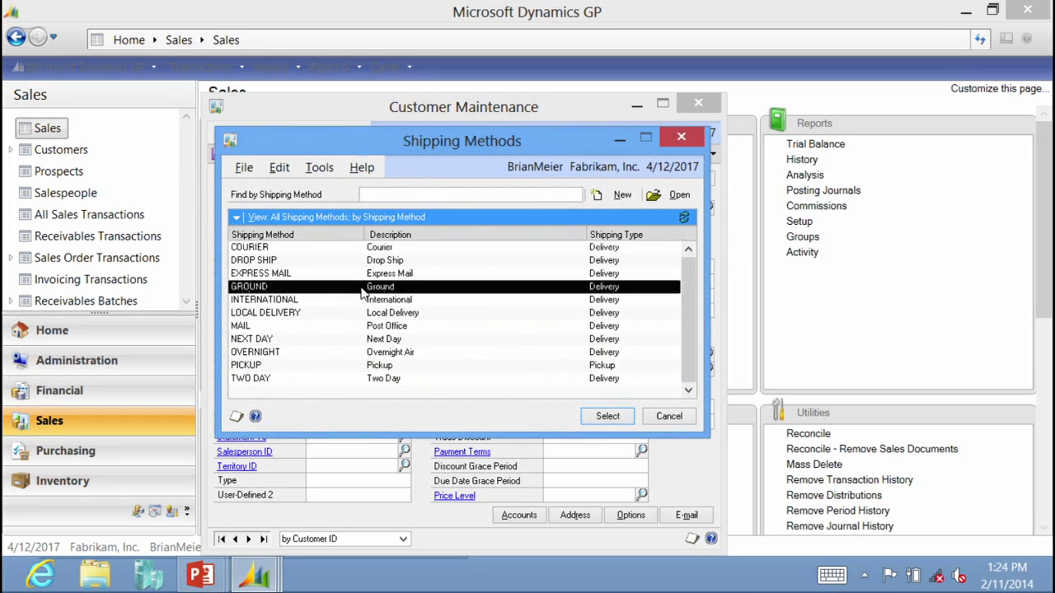
pyautogui.click(600, 416)
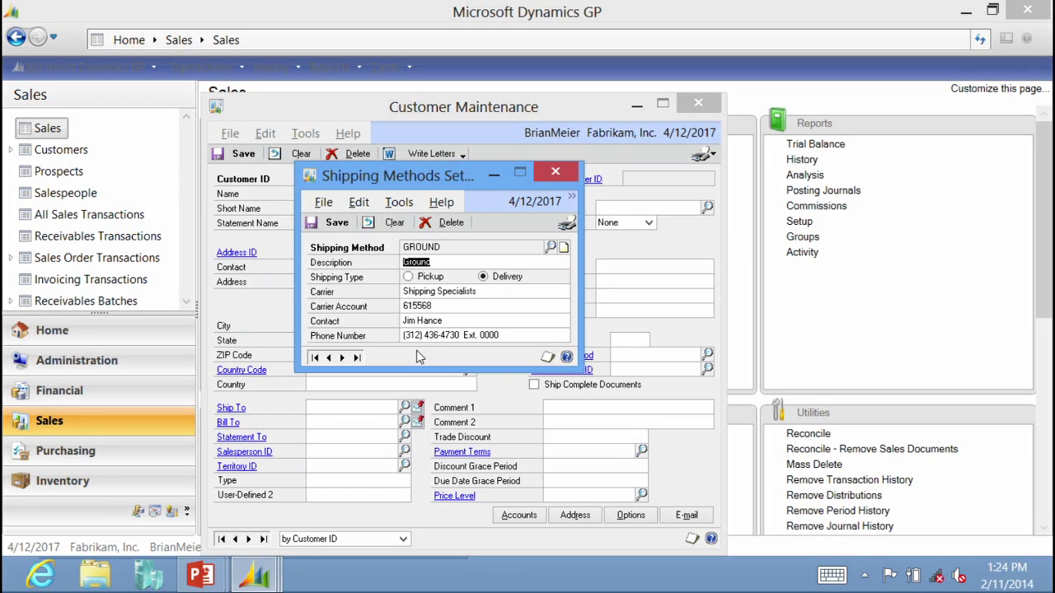
# Step: Close Shipping Methods Setup and Customer Maintenance, and switch to the PowerPoint slide show
pyautogui.click(556, 174)
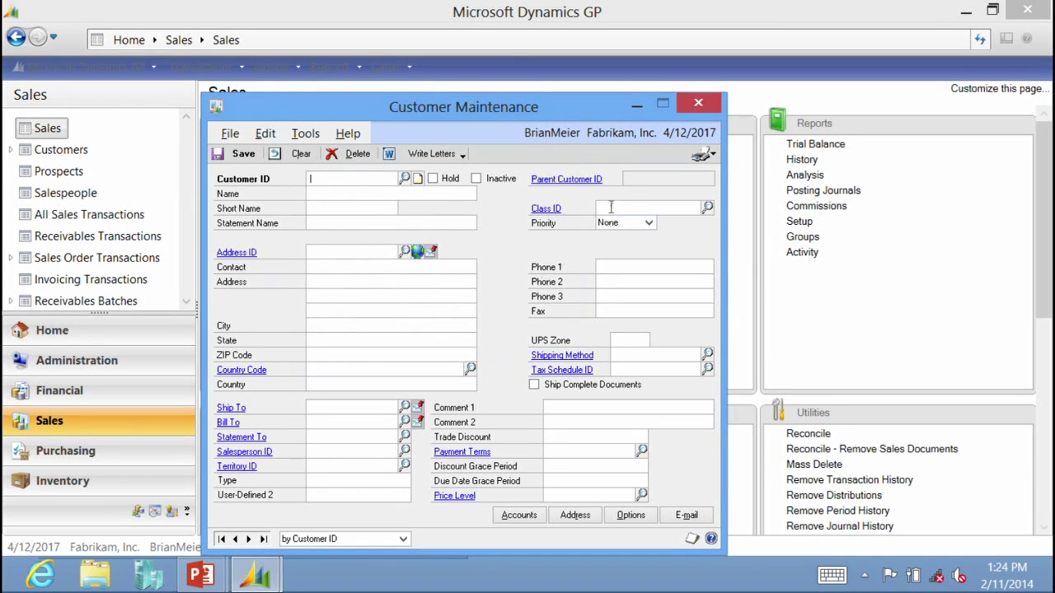
pyautogui.click(699, 102)
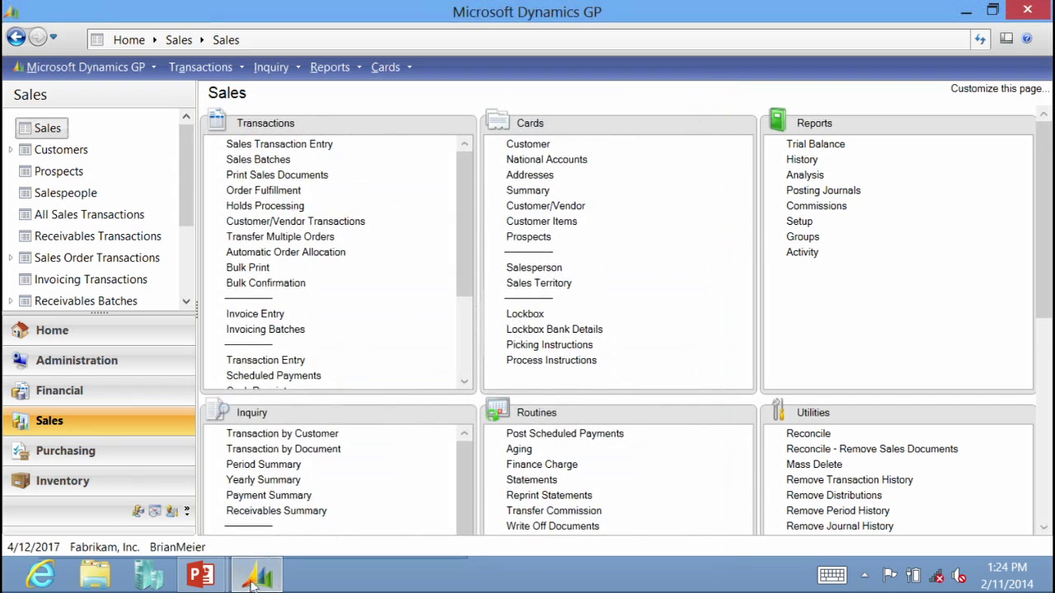
pyautogui.hotkey('alt', 'Tab')
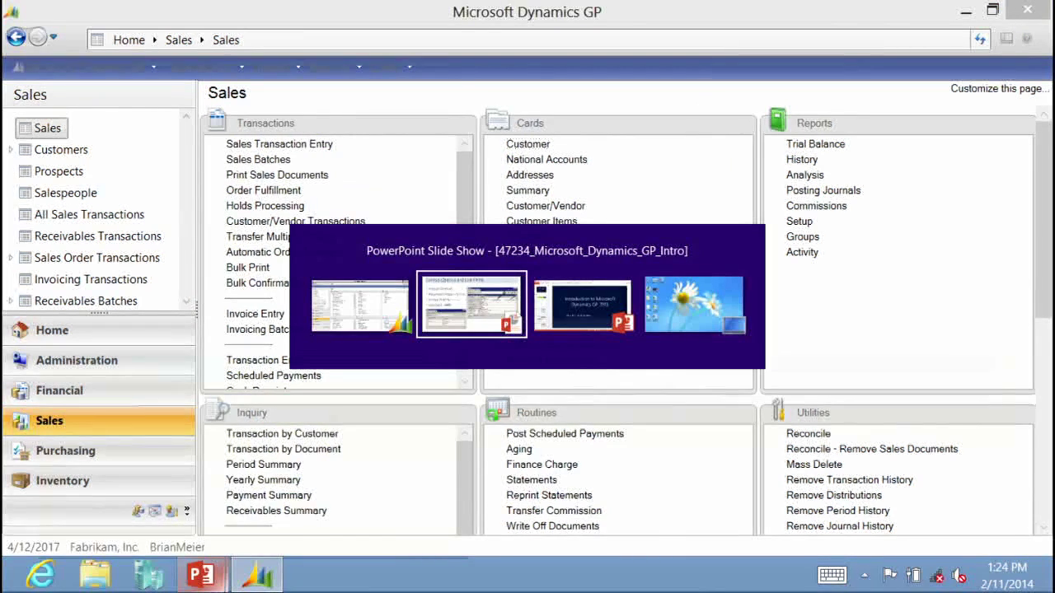
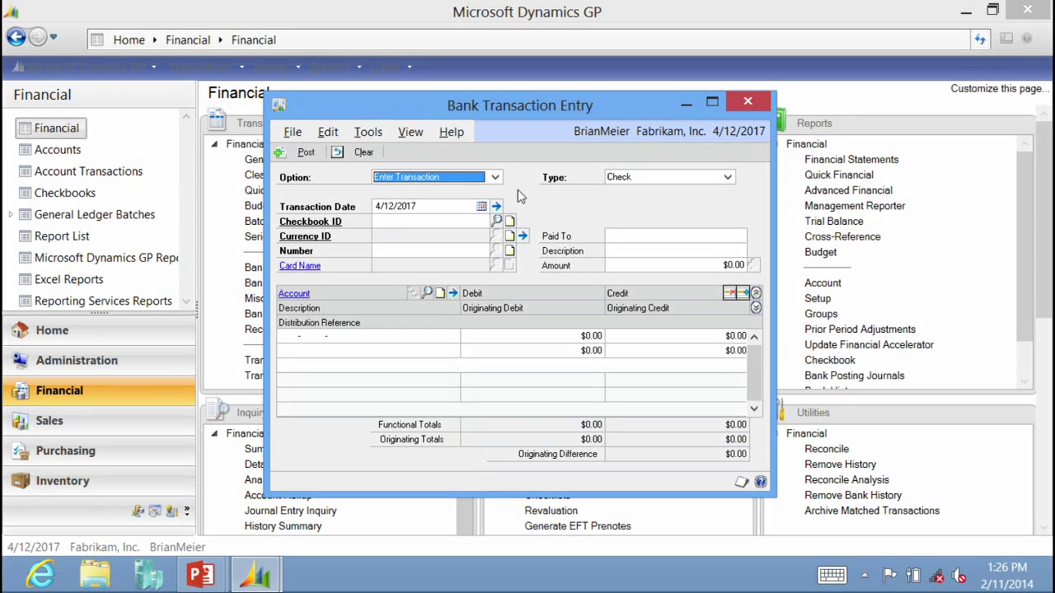
# Step: Keep the Enter Transaction option and Check type in Bank Transaction Entry, and set the Transaction Date to 4/17/2017
pyautogui.press('Tab')
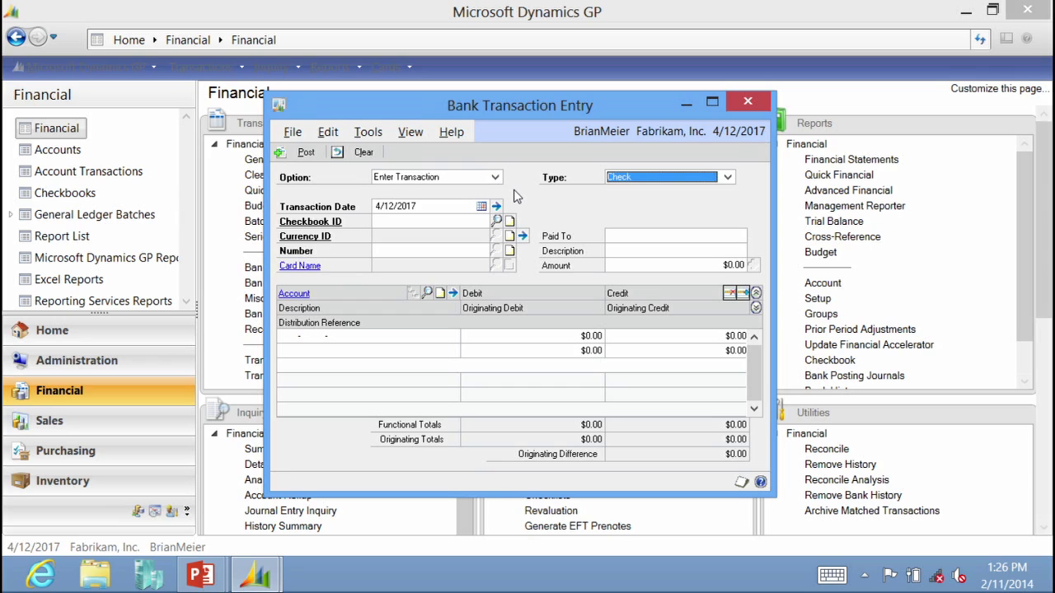
pyautogui.press('Tab')
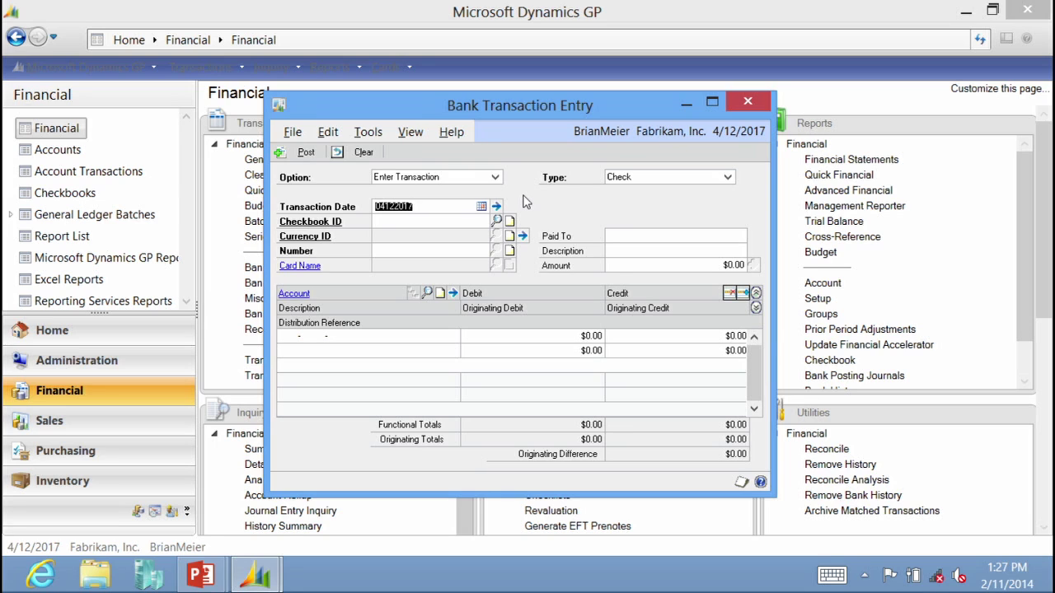
pyautogui.write('17')
pyautogui.press('Tab')
# Step: Browse the Transaction Date calendar forward to June 2017 and back, and pick April 17, 2017
pyautogui.click(425, 206)
pyautogui.click(481, 206)
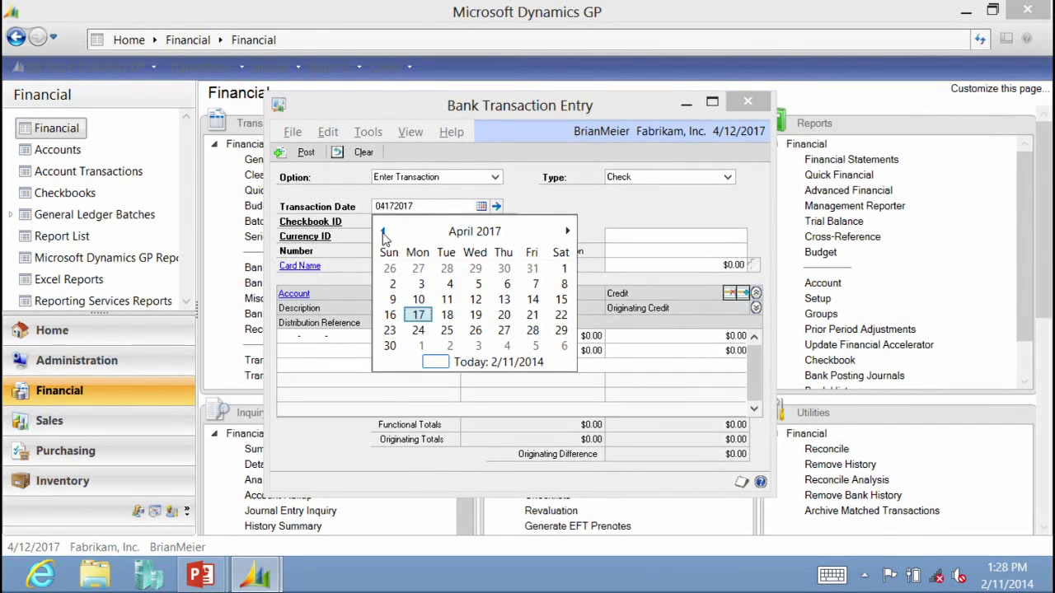
pyautogui.click(567, 232)
pyautogui.click(567, 231)
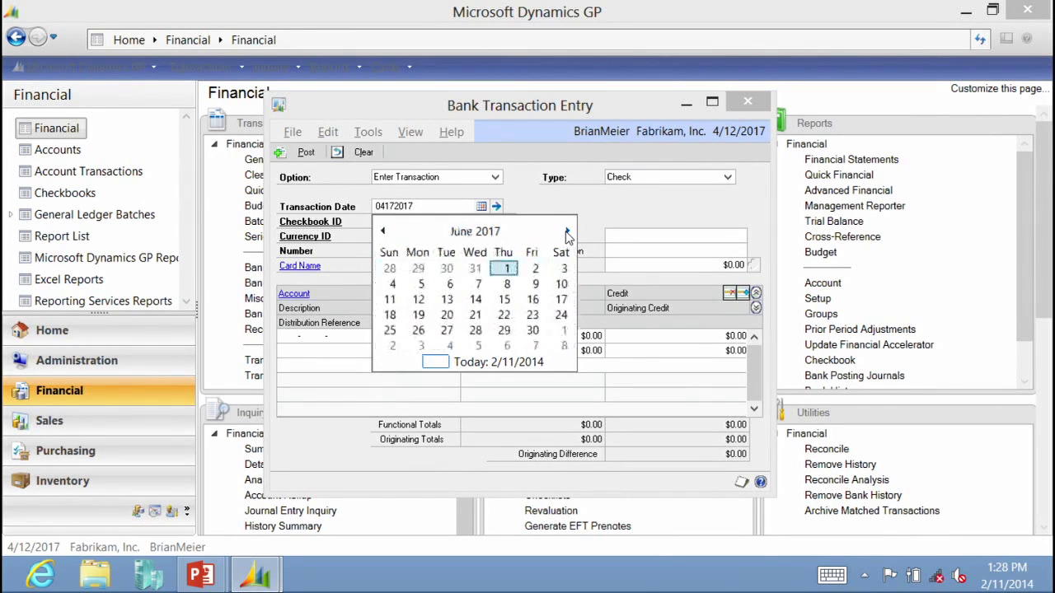
pyautogui.click(381, 232)
pyautogui.click(381, 232)
pyautogui.click(419, 315)
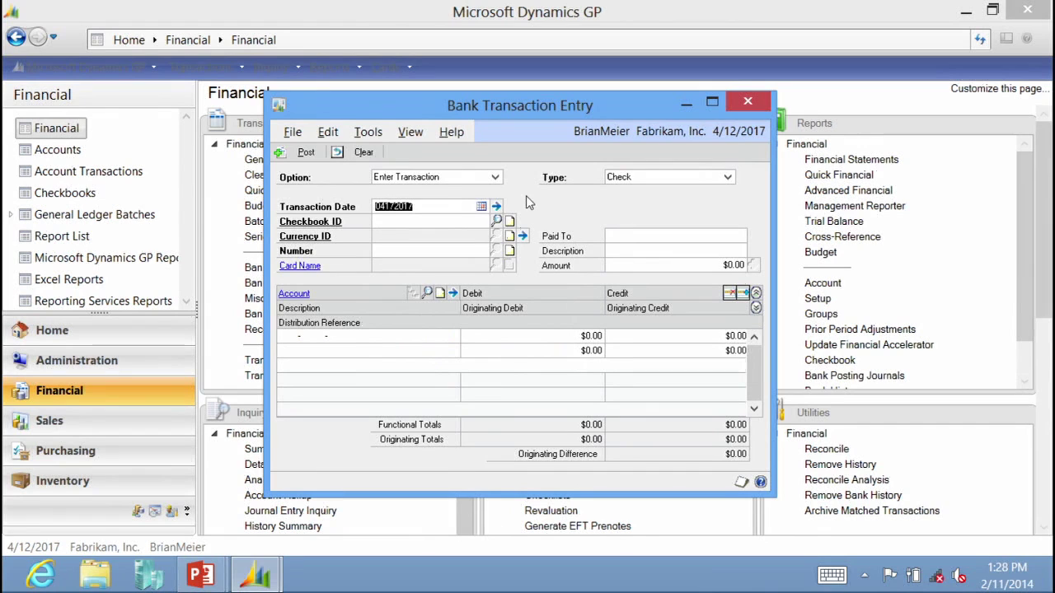
# Step: View the Posting Date details behind the Transaction Date, and close Bank Transaction Entry without keeping the transaction
pyautogui.click(495, 208)
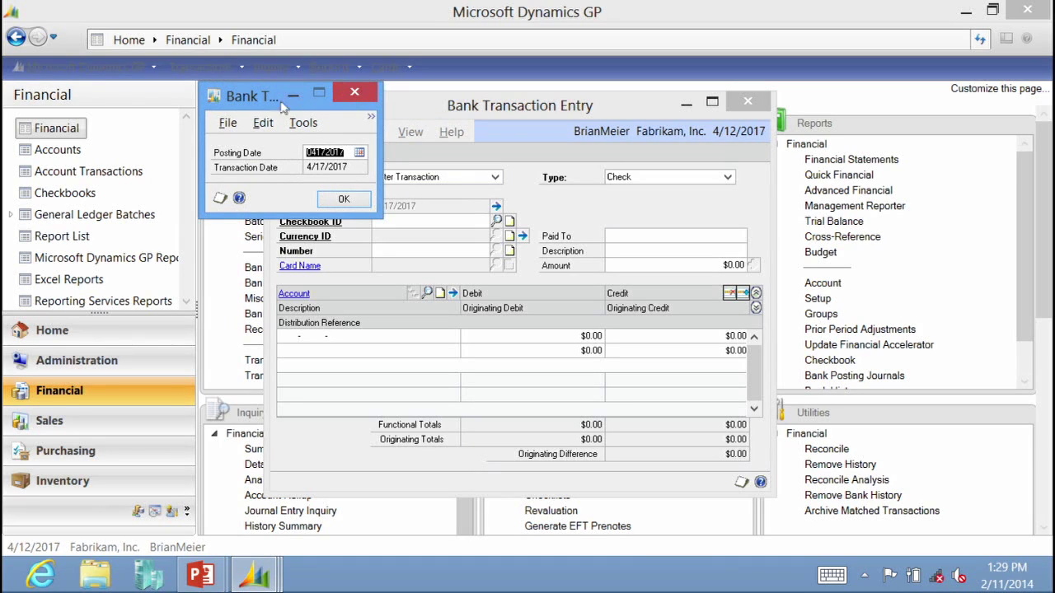
pyautogui.click(355, 96)
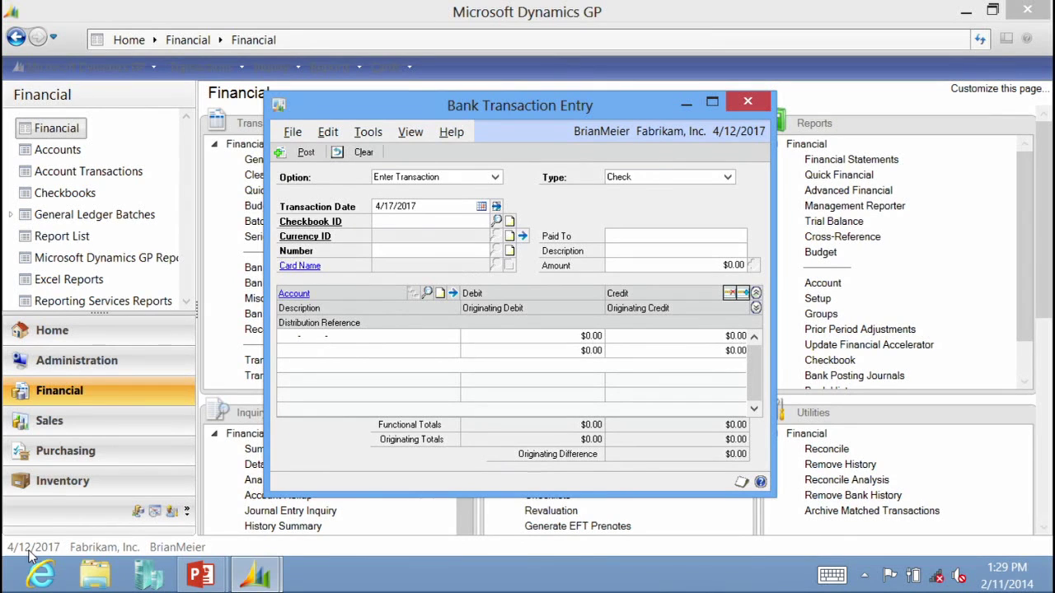
pyautogui.click(747, 103)
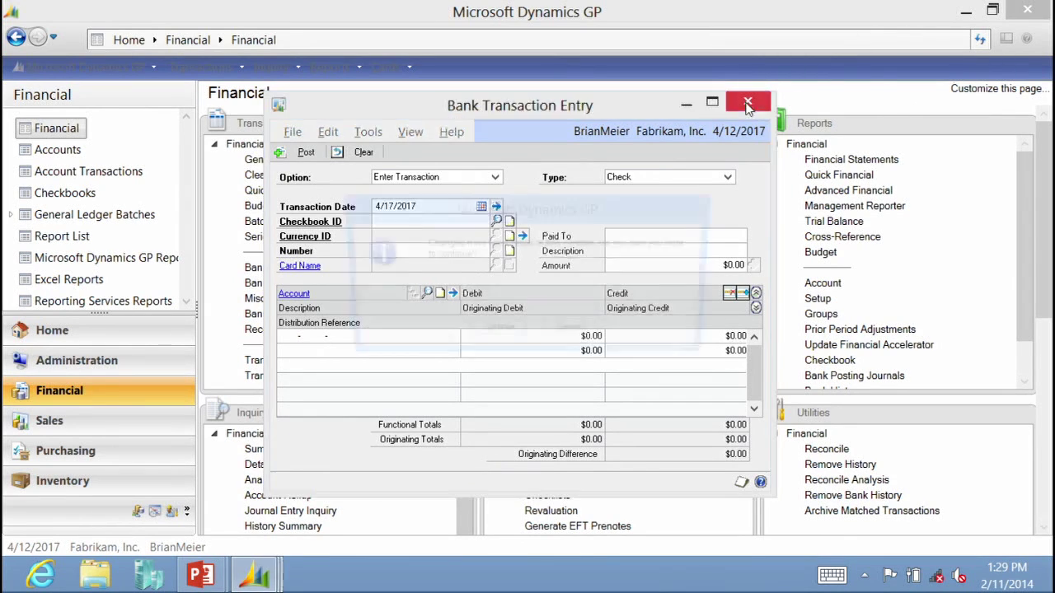
pyautogui.click(494, 334)
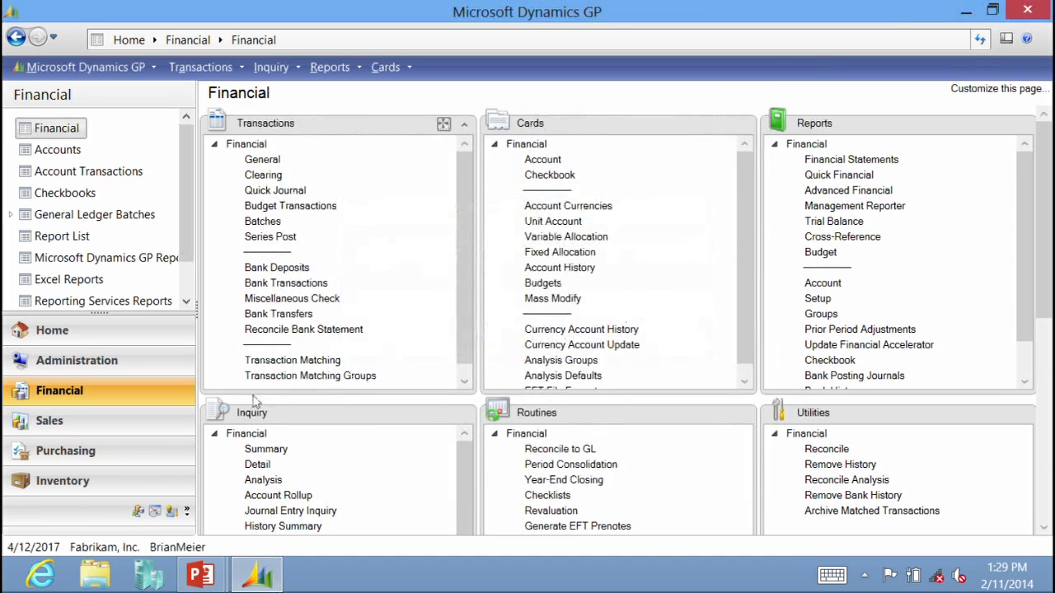
# Step: Advance the user date by two days to 4/14/2017
pyautogui.click(33, 547)
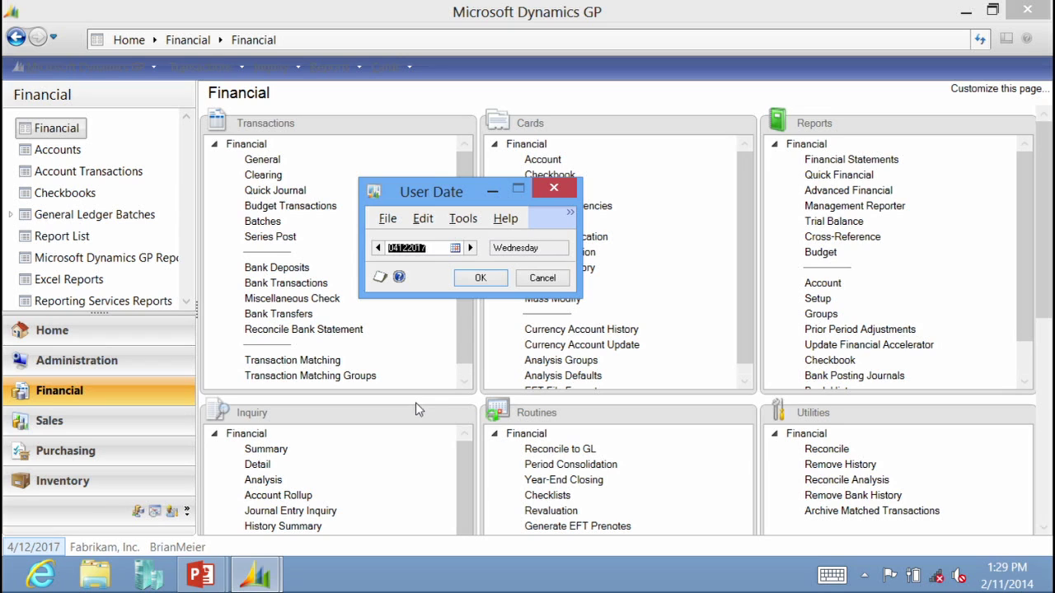
pyautogui.click(470, 247)
pyautogui.click(470, 247)
pyautogui.click(480, 279)
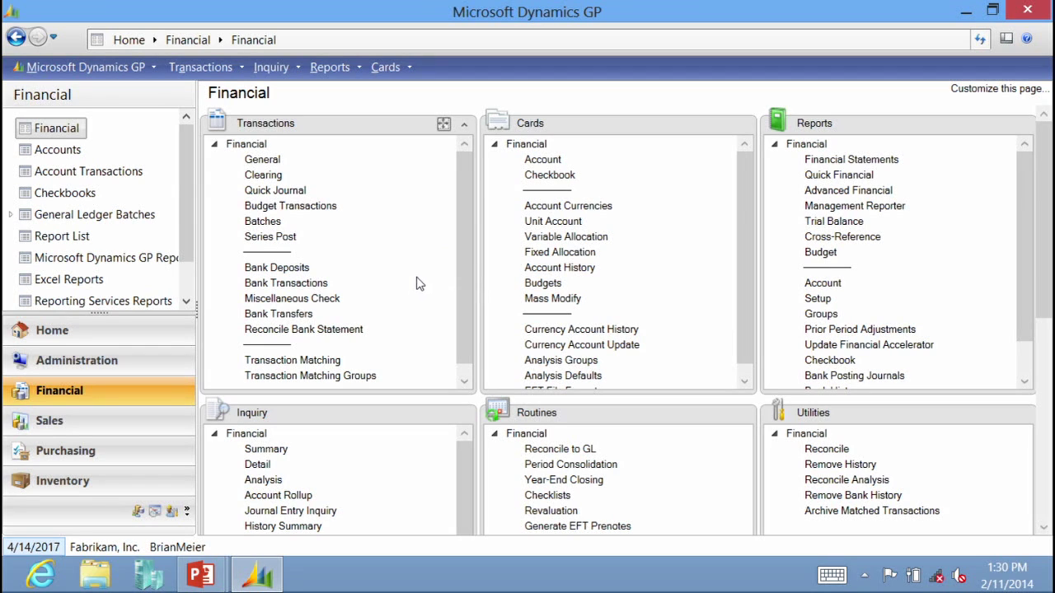
pyautogui.hotkey('alt', 'Tab')
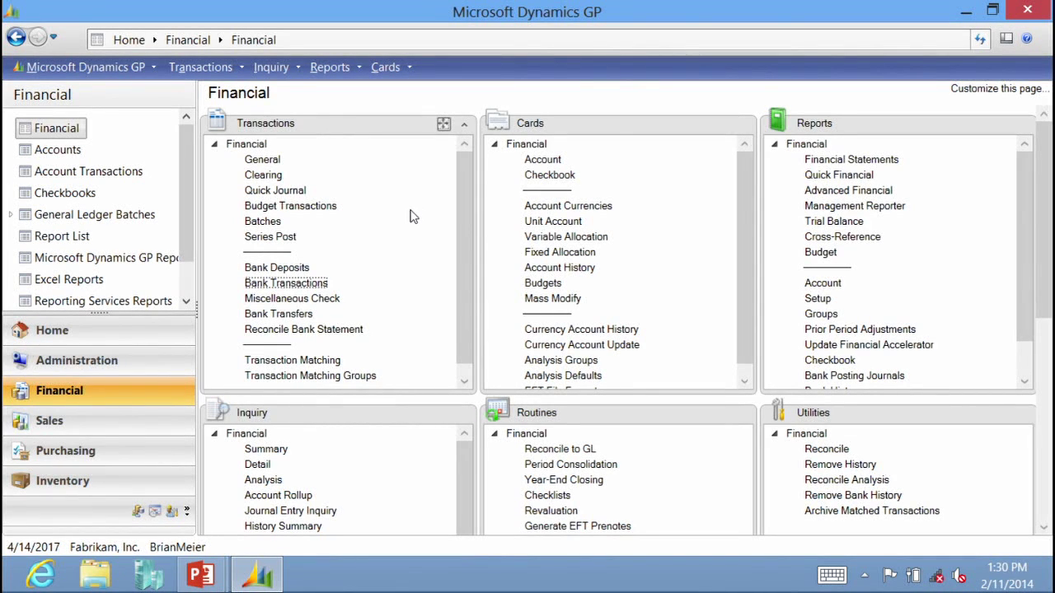
# Step: Load the first vendor record in Vendor Maintenance from the Purchasing area page, and view its Vendor Maintenance Options
pyautogui.click(67, 451)
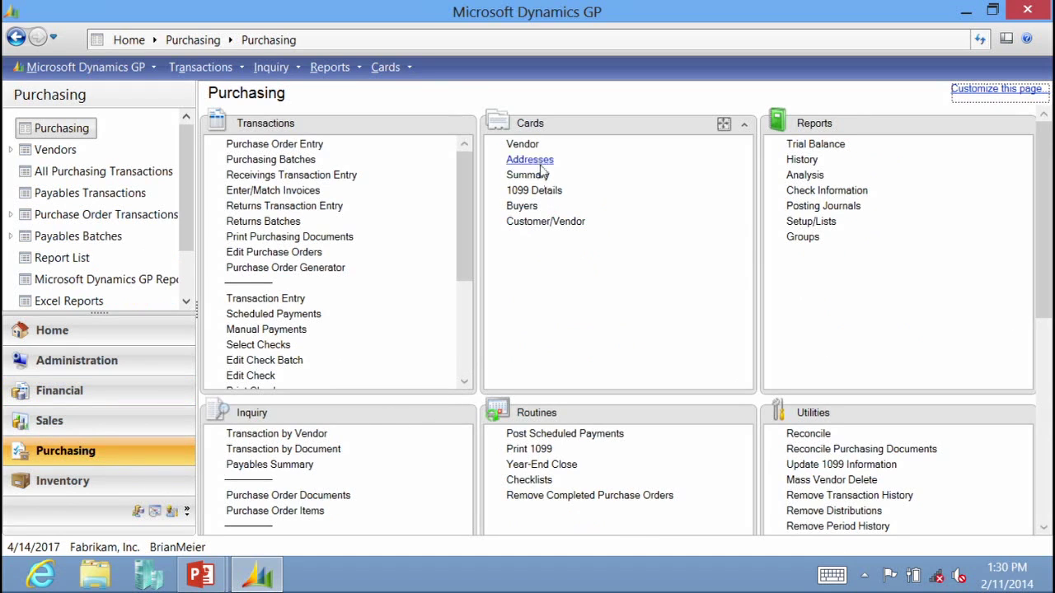
pyautogui.click(522, 145)
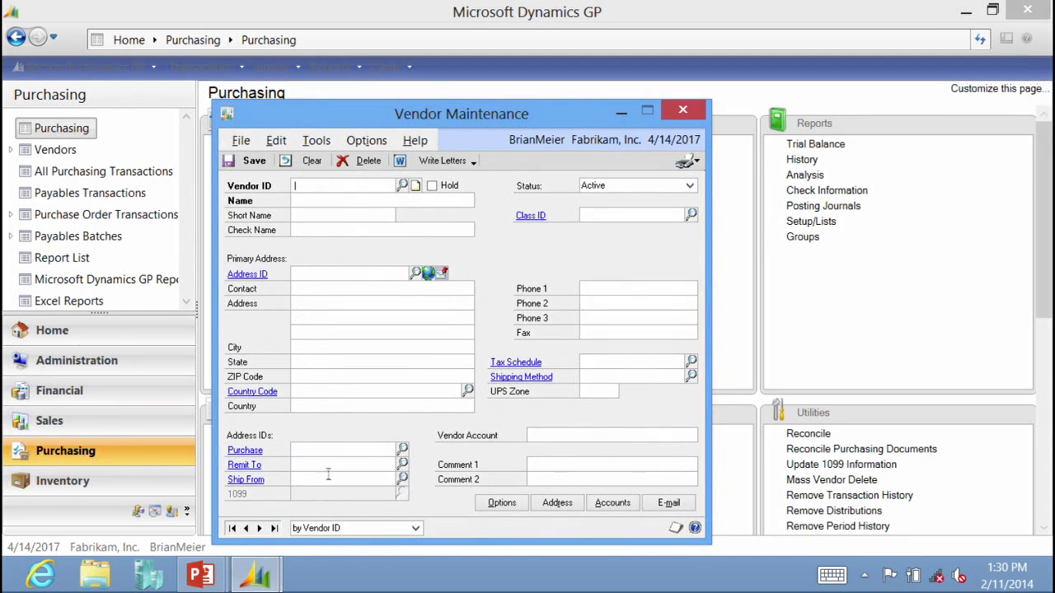
pyautogui.click(233, 529)
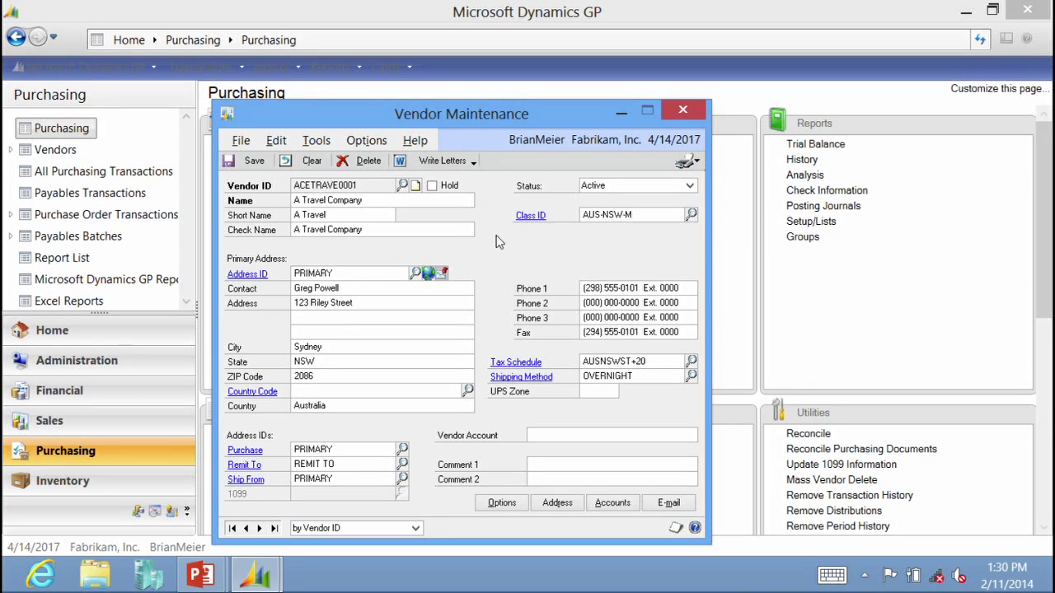
pyautogui.click(505, 505)
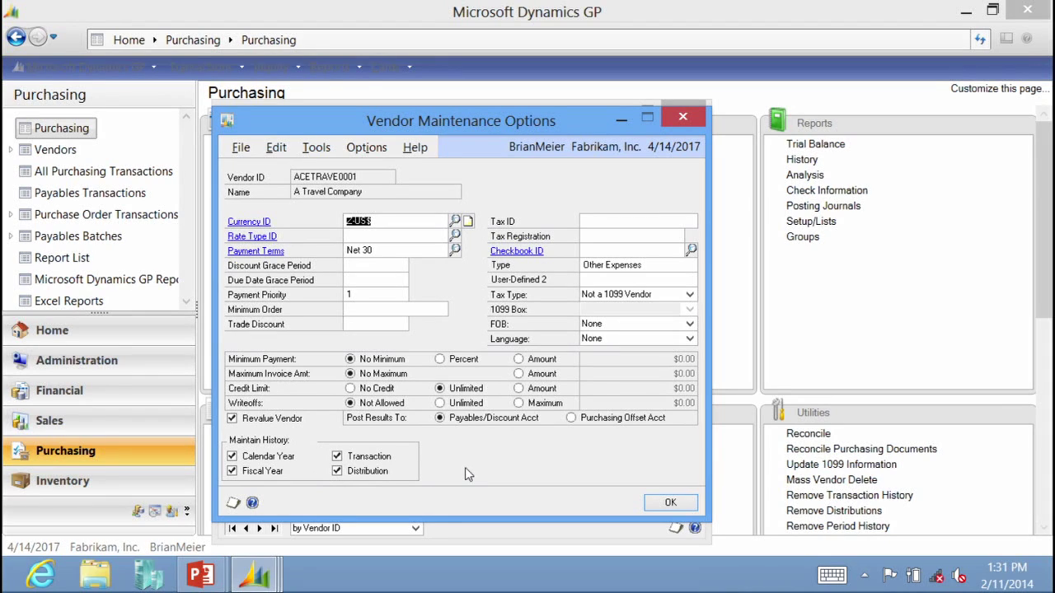
pyautogui.click(669, 503)
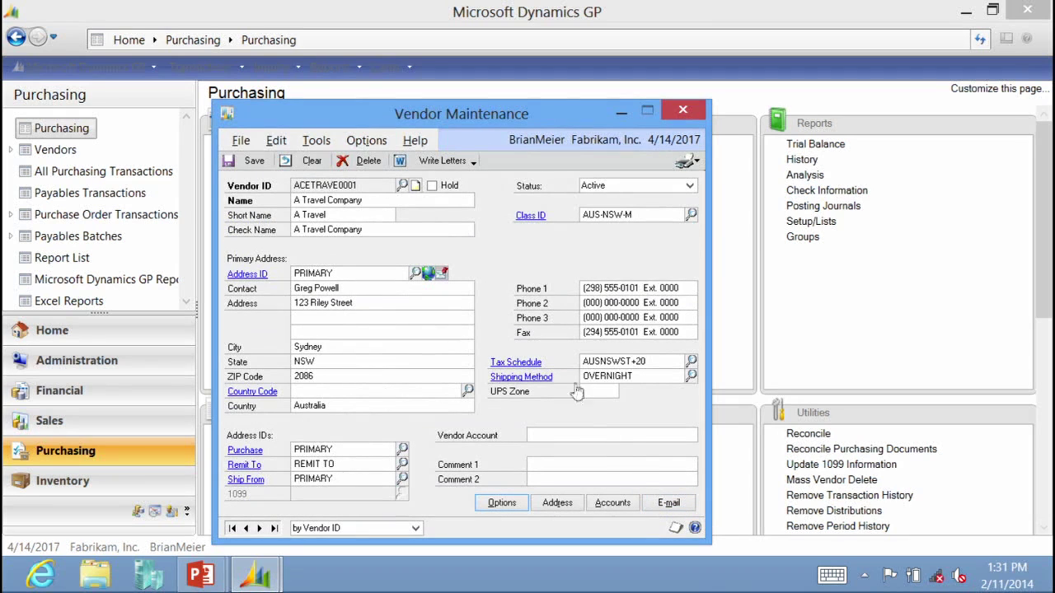
# Step: View the vendor's accounts and the Accounts Payable account entry, and close Vendor Maintenance to return to the PowerPoint slide show
pyautogui.click(613, 504)
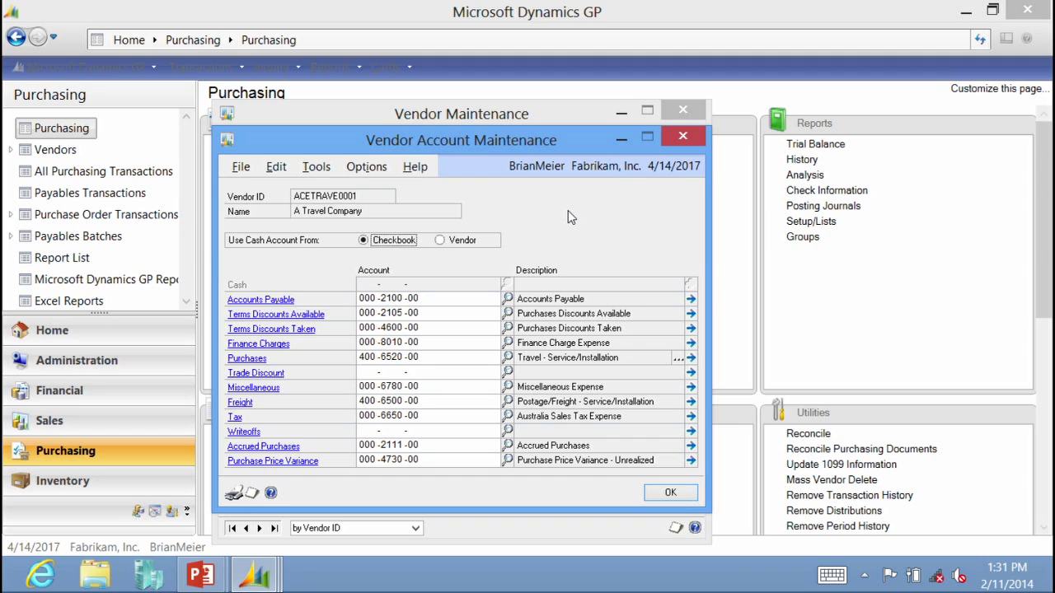
pyautogui.click(691, 300)
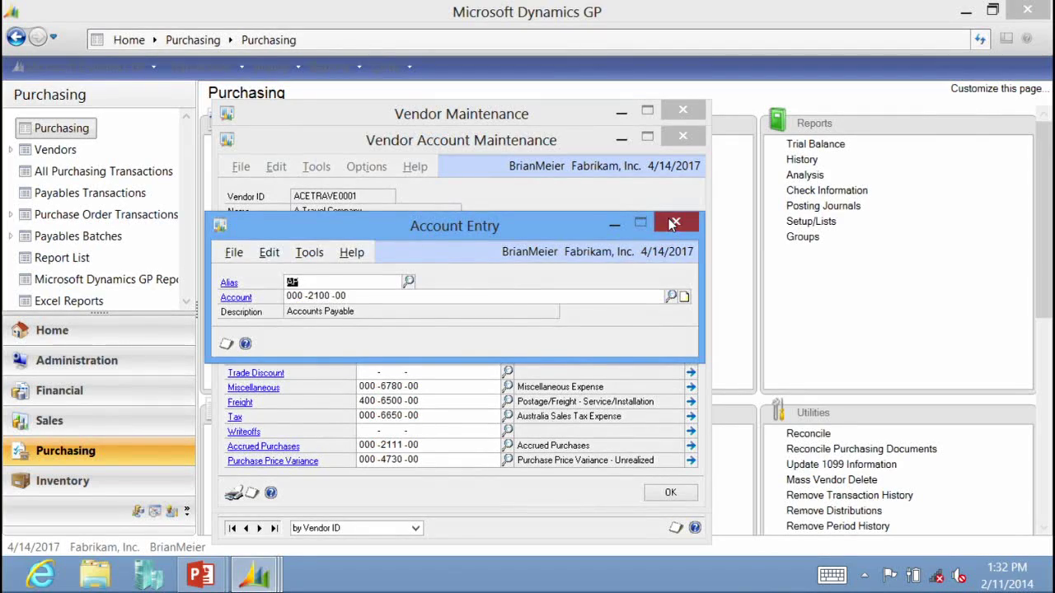
pyautogui.click(674, 221)
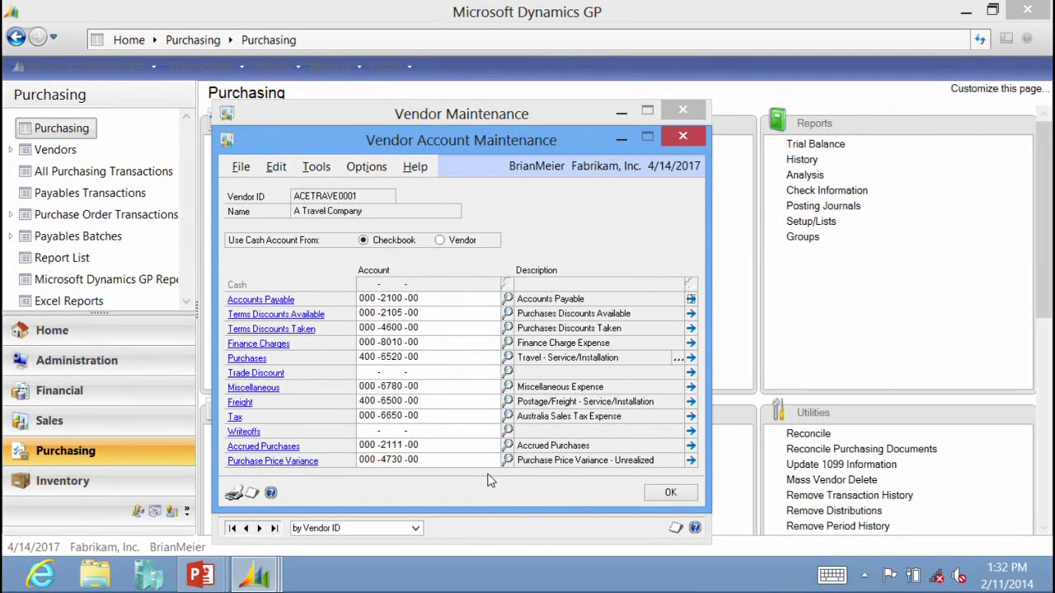
pyautogui.click(656, 494)
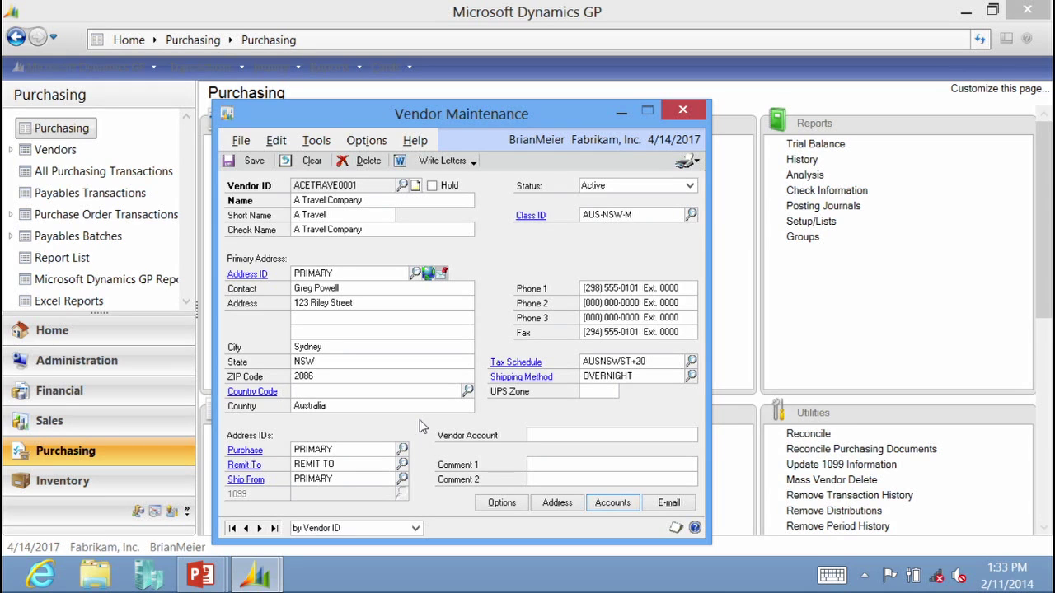
pyautogui.click(682, 110)
pyautogui.hotkey('alt', 'Tab')
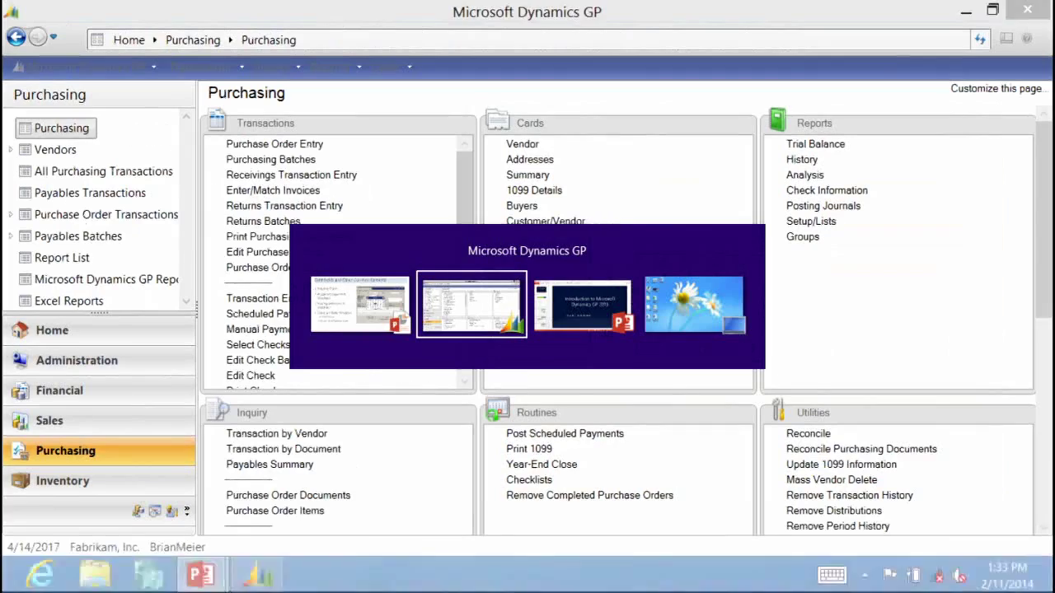
# Step: Switch back to Microsoft Dynamics GP and reopen Vendor Maintenance with the first vendor record
pyautogui.hotkey('alt', 'Tab')
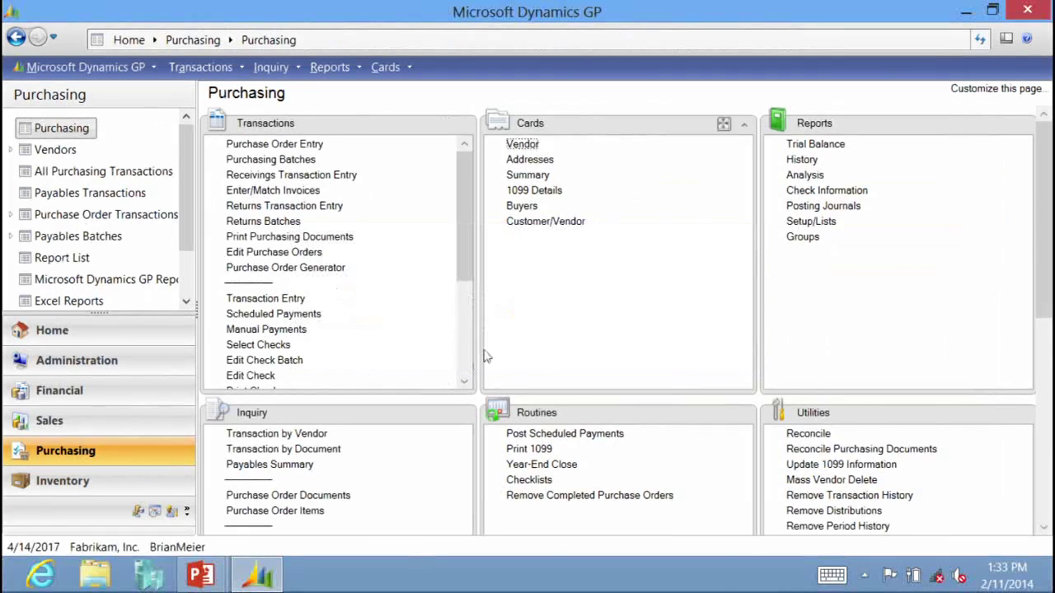
pyautogui.click(522, 146)
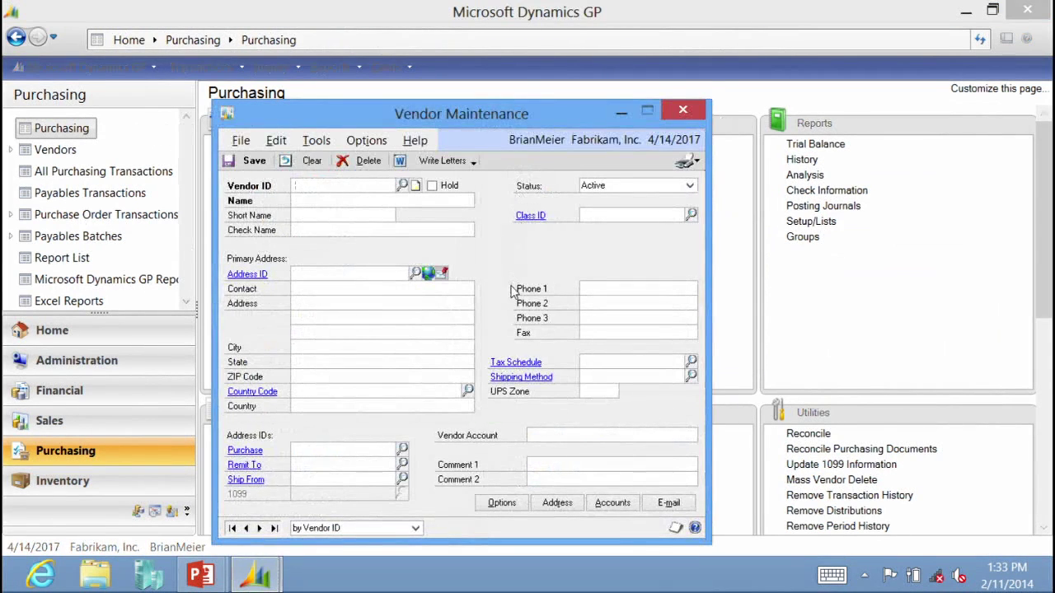
pyautogui.click(234, 529)
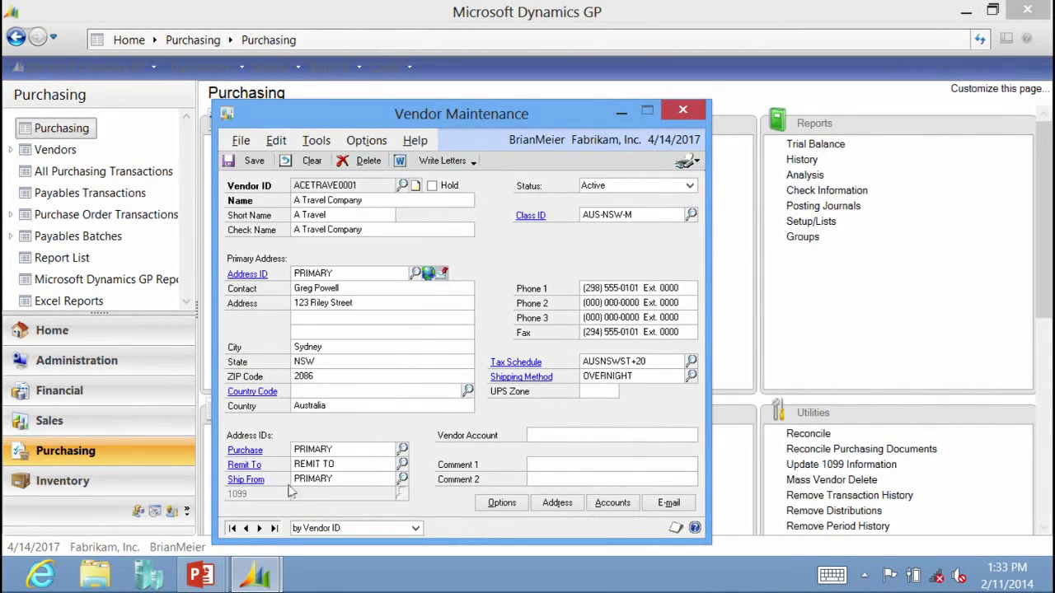
# Step: Try the Percent and Amount choices for Minimum Payment in the vendor's options, and set it back to No Minimum
pyautogui.click(504, 503)
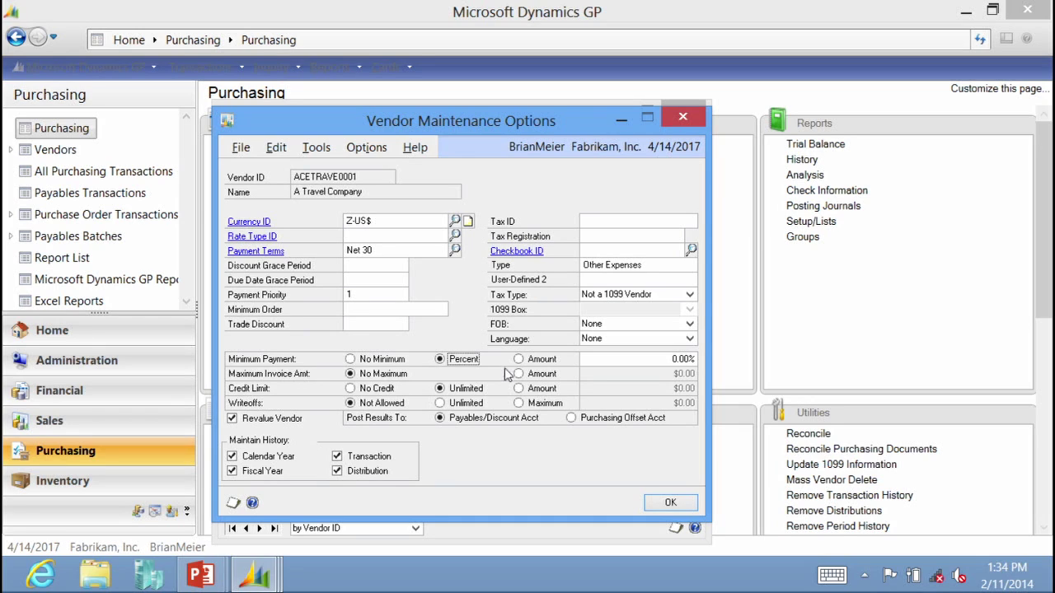
pyautogui.click(518, 361)
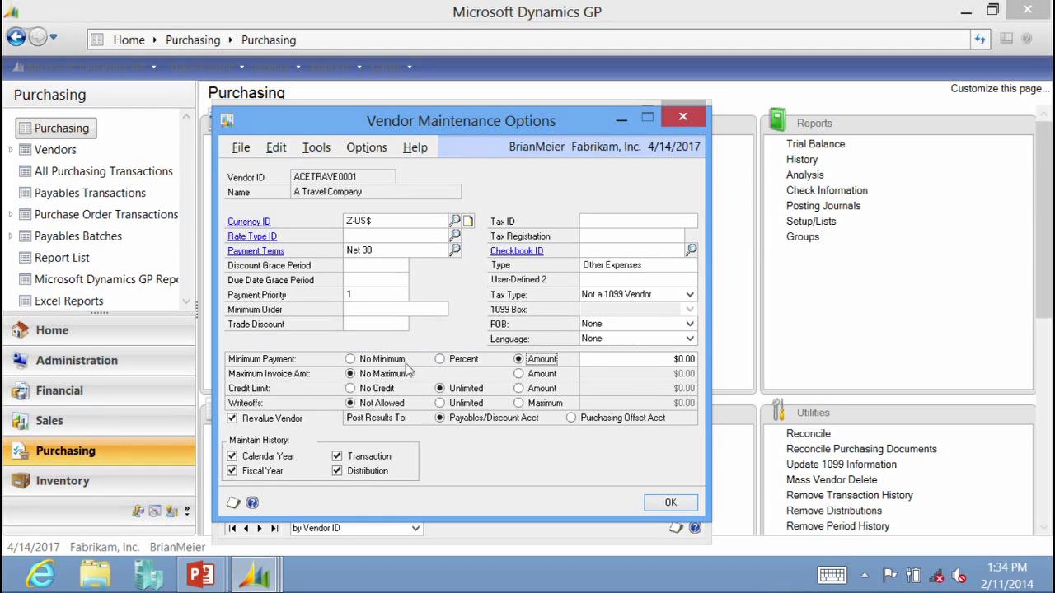
pyautogui.click(351, 360)
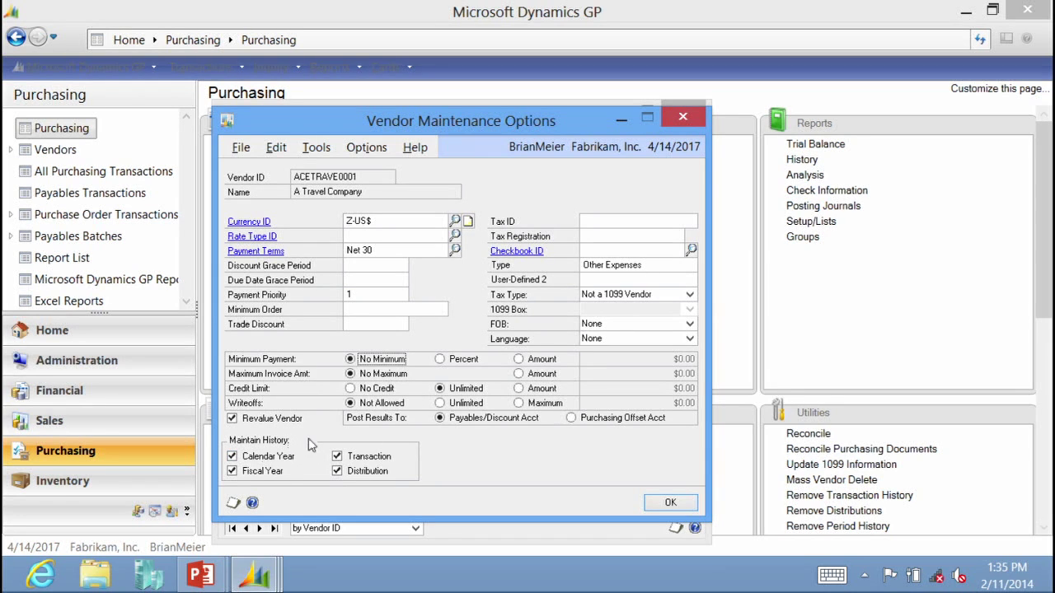
# Step: Clear the Fiscal Year and Calendar Year history options, select both again, and accept the vendor's options
pyautogui.click(232, 474)
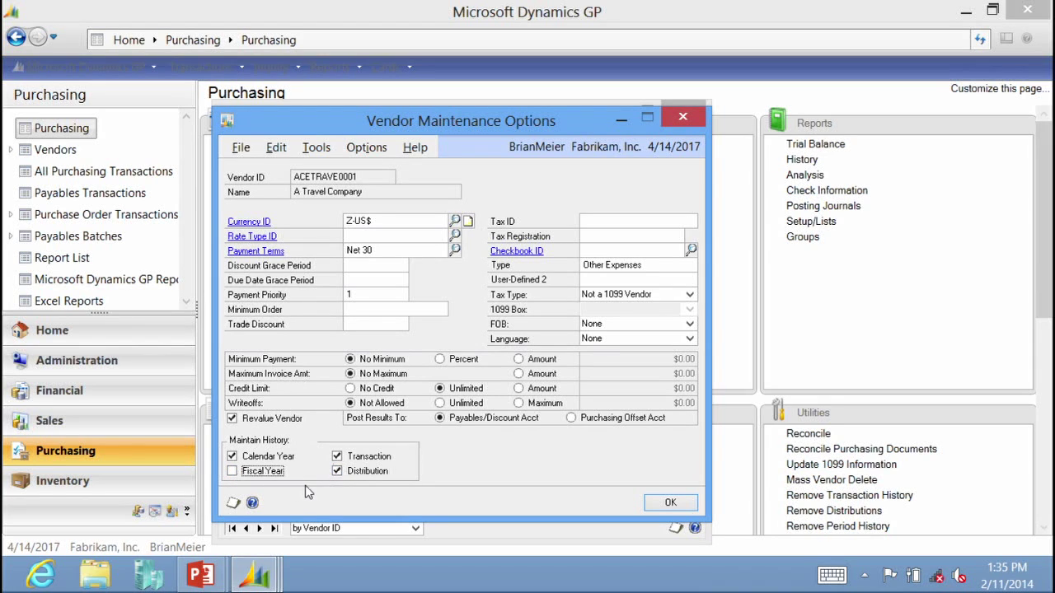
pyautogui.click(232, 457)
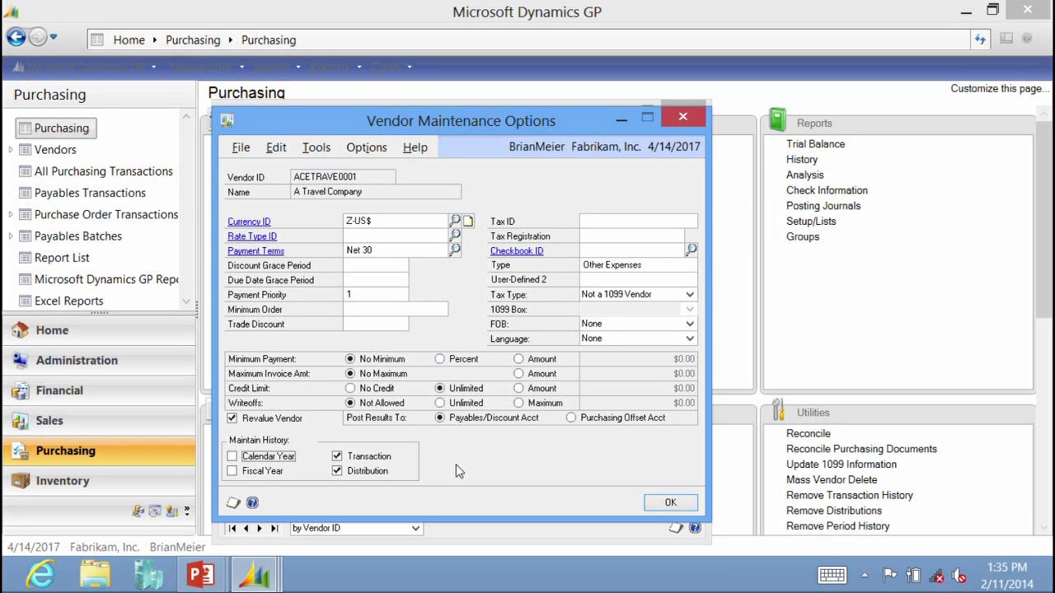
pyautogui.click(232, 471)
pyautogui.click(233, 457)
pyautogui.click(671, 502)
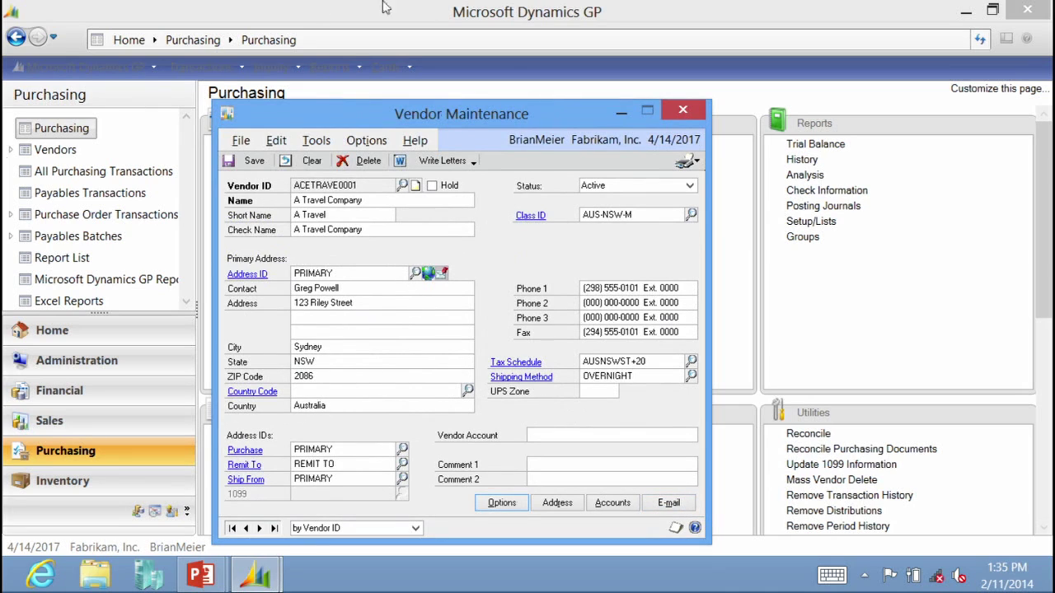
# Step: Close Vendor Maintenance, discarding the changes, and switch to the PowerPoint slide show
pyautogui.click(682, 110)
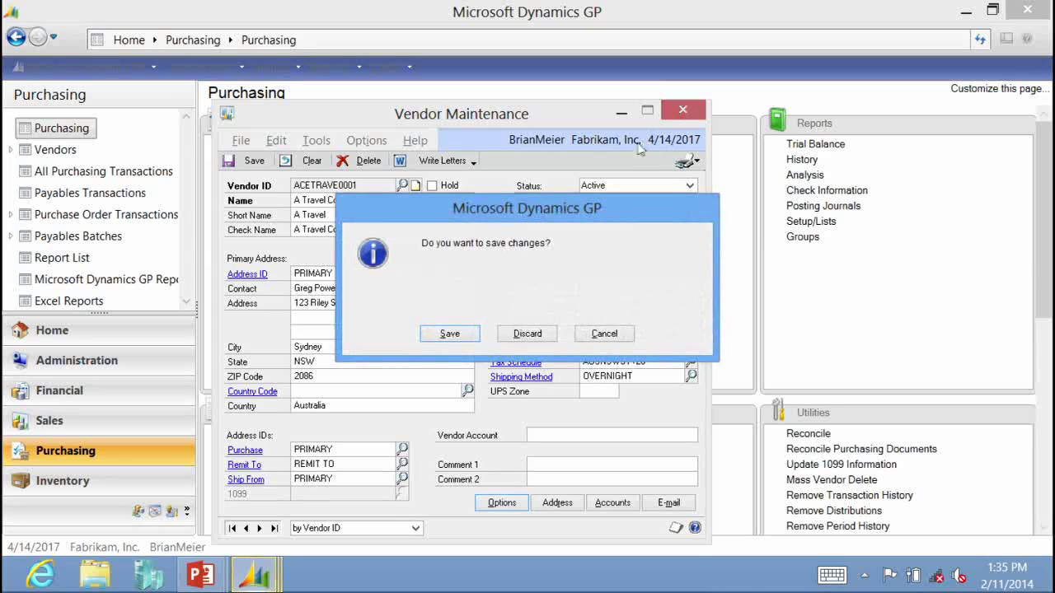
pyautogui.click(521, 334)
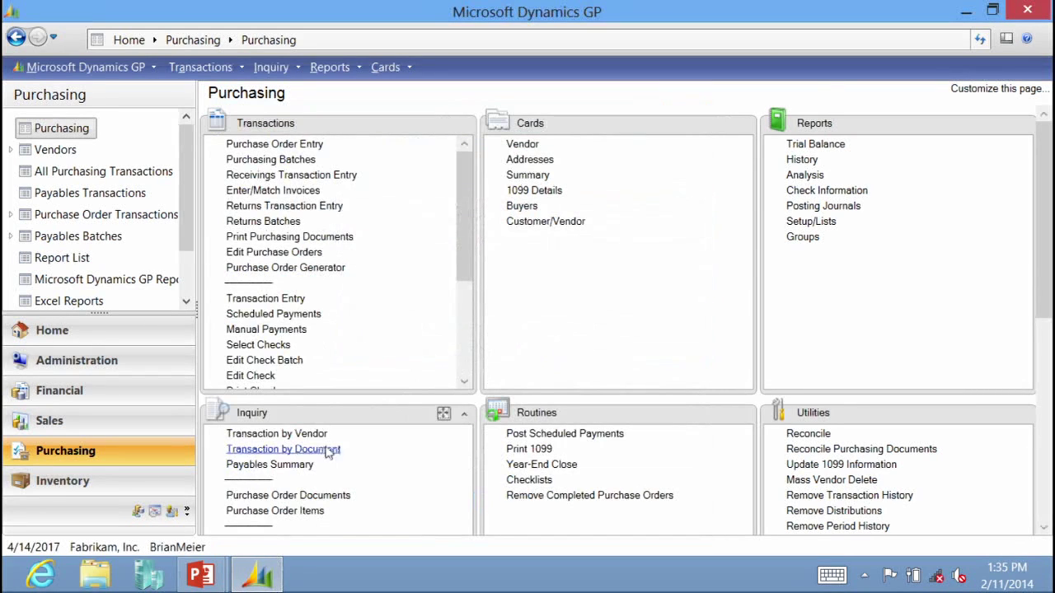
pyautogui.hotkey('alt', 'Tab')
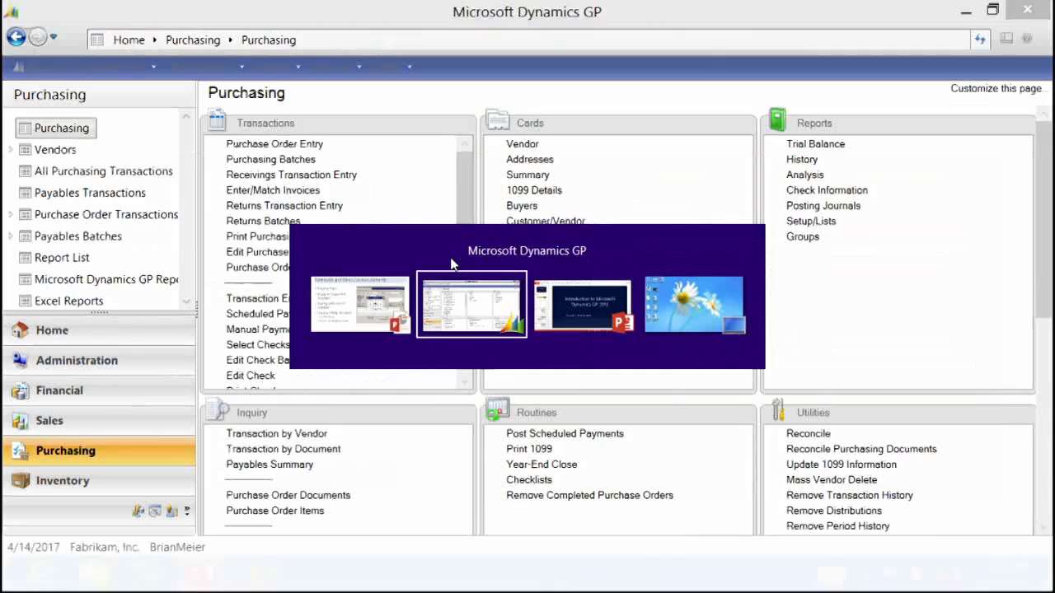
# Step: Switch back to Microsoft Dynamics GP and open the General transaction entry window from the Financial area page
pyautogui.hotkey('alt', 'Tab')
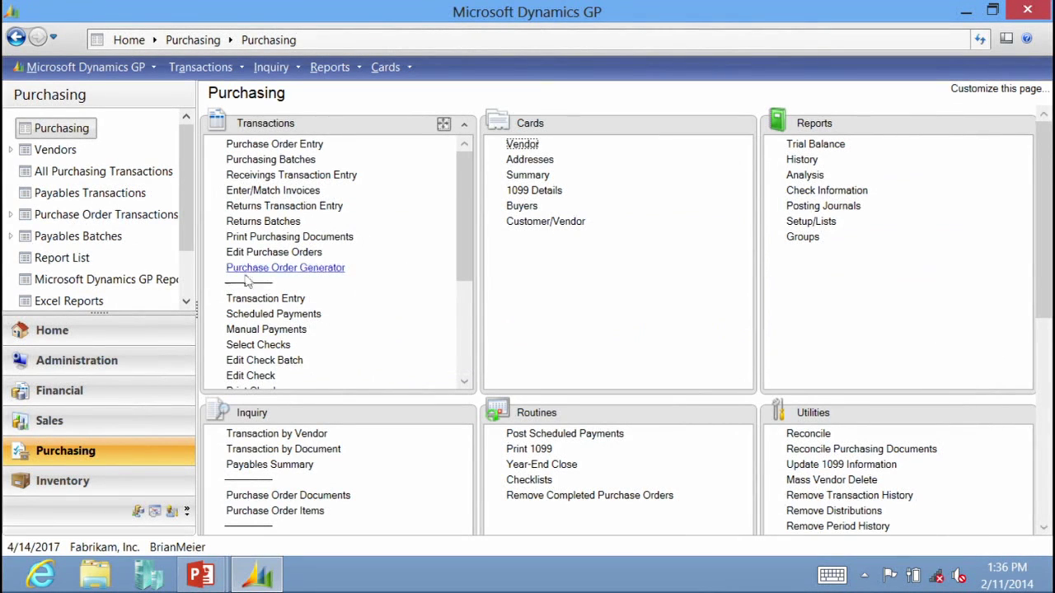
pyautogui.click(62, 388)
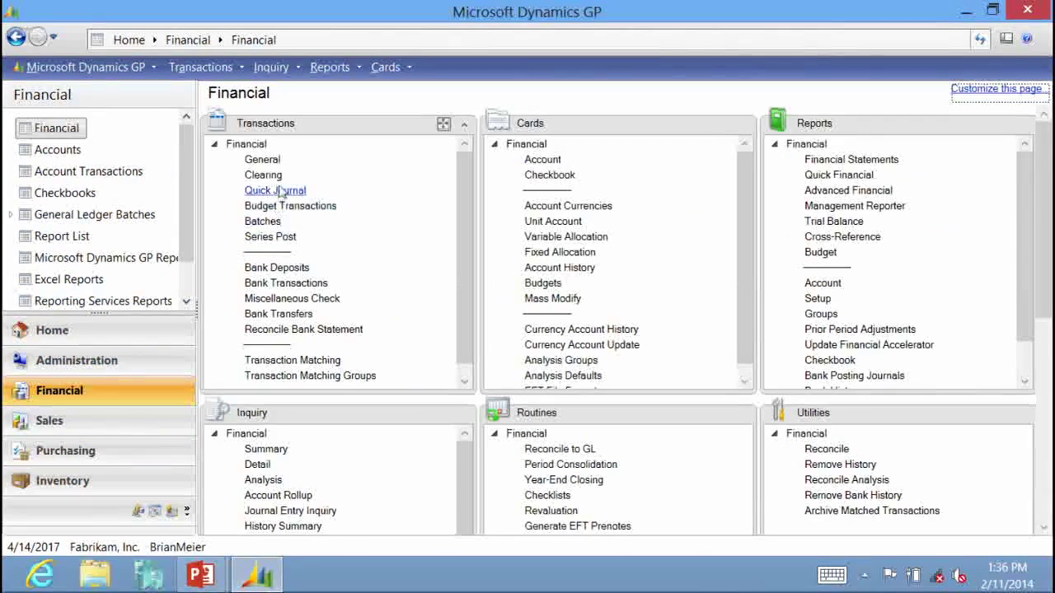
pyautogui.click(270, 159)
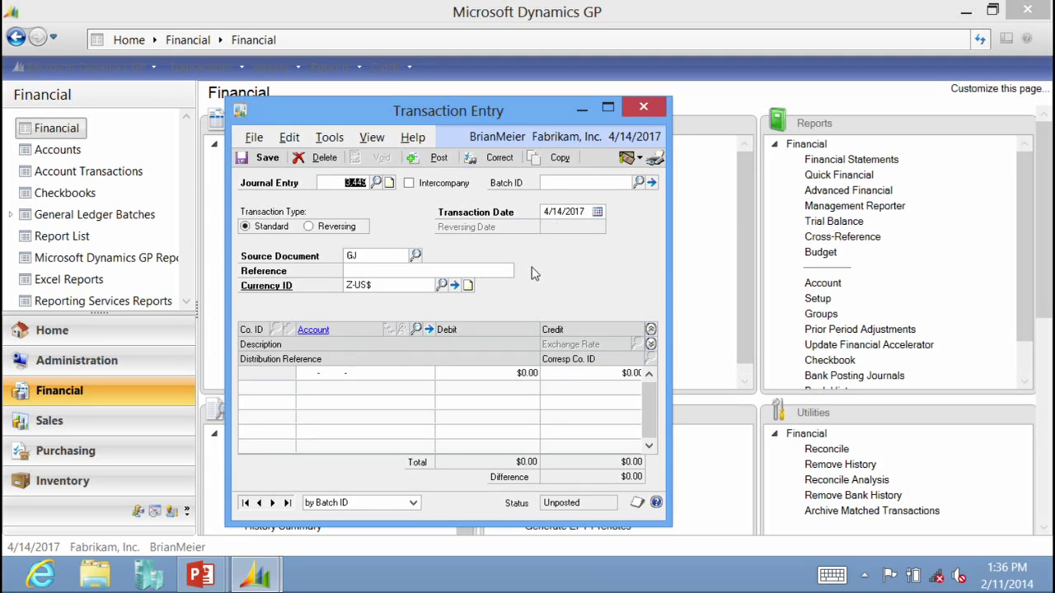
# Step: Enter a distribution line for general ledger account 000-1100-00 with a debit of $400.00
pyautogui.click(303, 371)
pyautogui.write('000 -1100 -00')
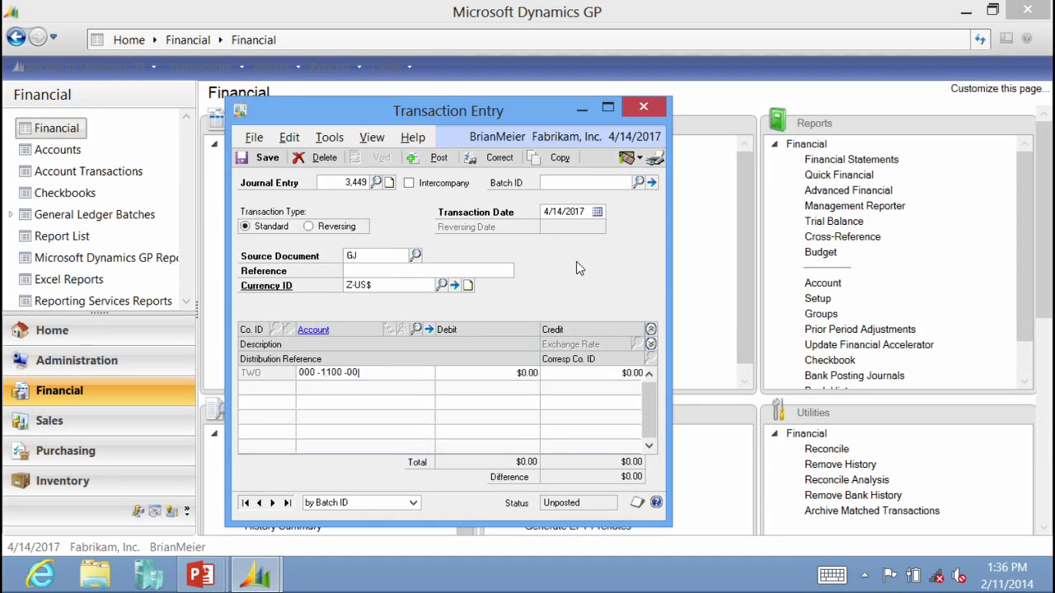
pyautogui.press('Tab')
pyautogui.write('400')
pyautogui.press('Tab')
pyautogui.press('Tab')
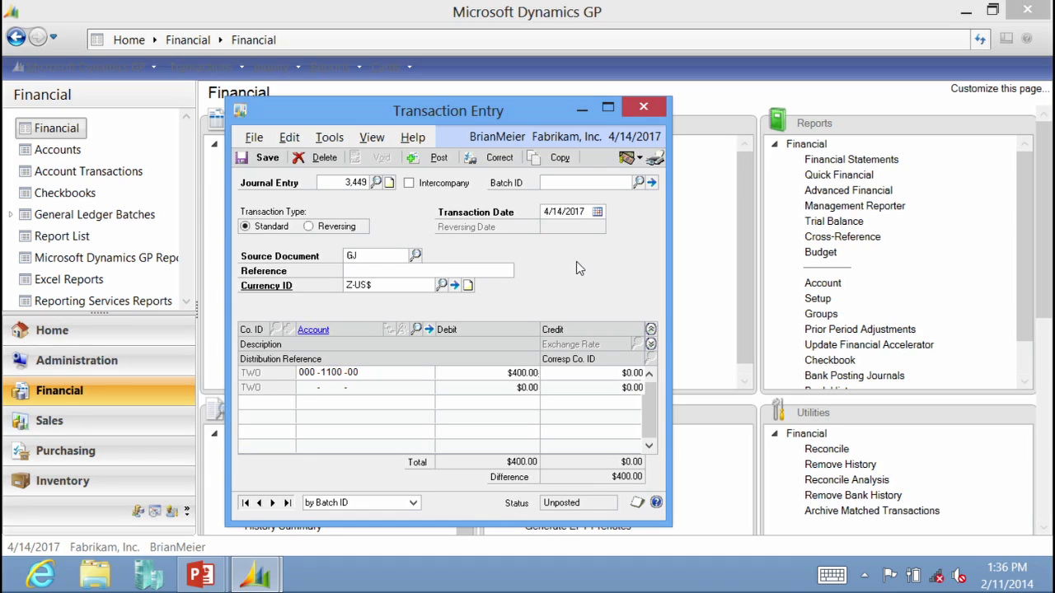
# Step: Enter a second distribution line for general ledger account 000-1510-00 with a credit of $400.00
pyautogui.write('000 -1510 -00')
pyautogui.press('Tab')
pyautogui.press('Tab')
pyautogui.write('400')
pyautogui.press('Tab')
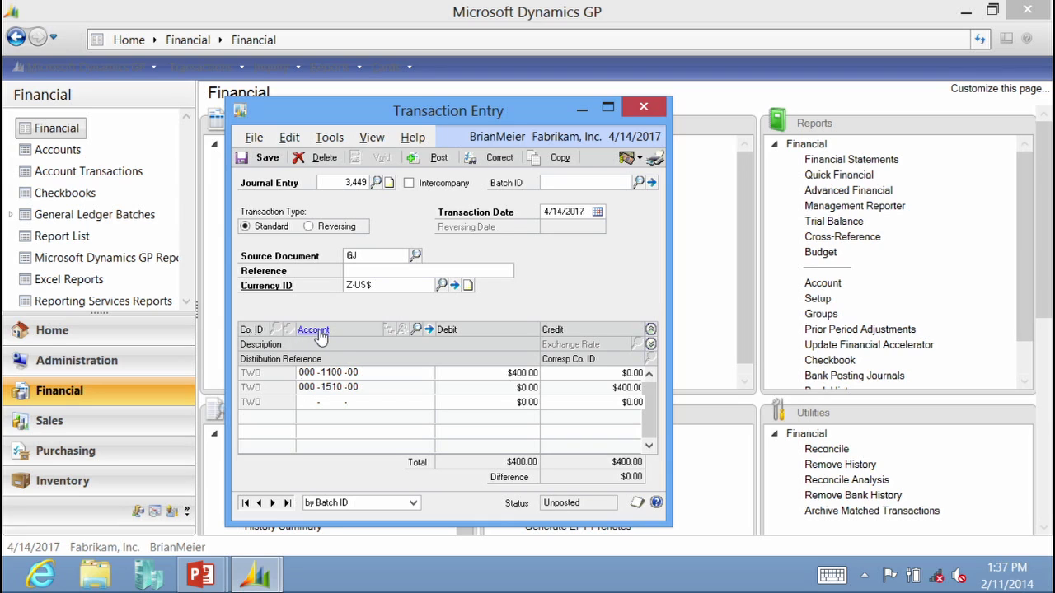
# Step: Show and hide the journal entry's distribution line details, examining the account descriptions and Distribution Reference fields
pyautogui.click(651, 344)
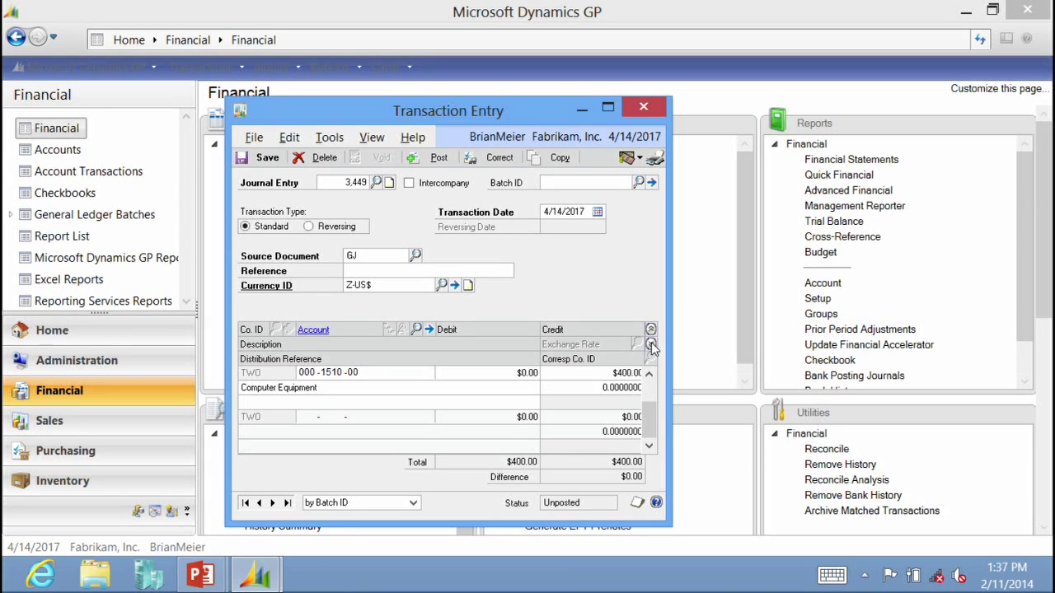
pyautogui.click(651, 329)
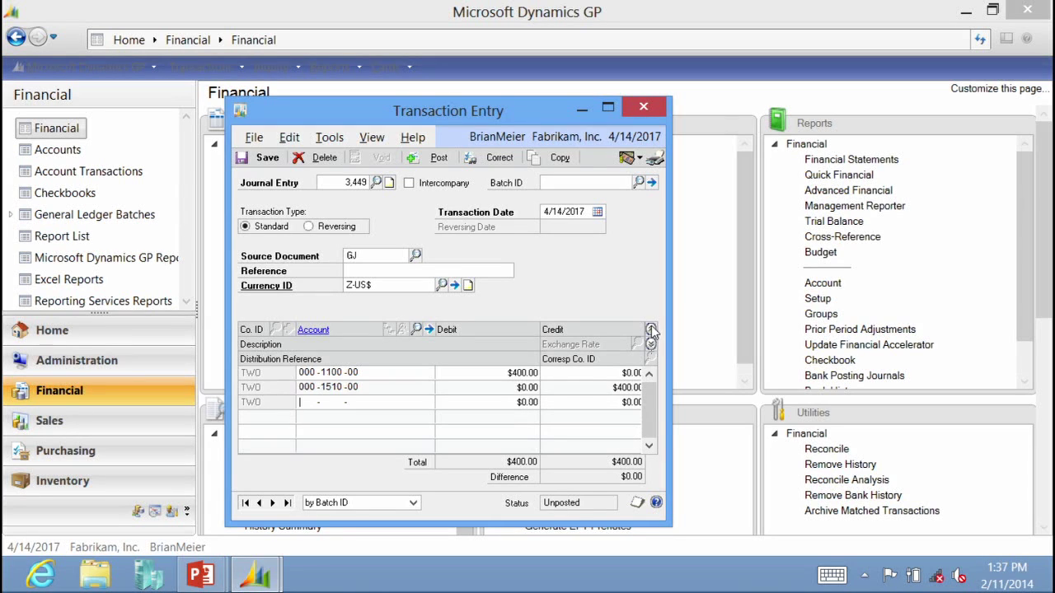
pyautogui.click(650, 345)
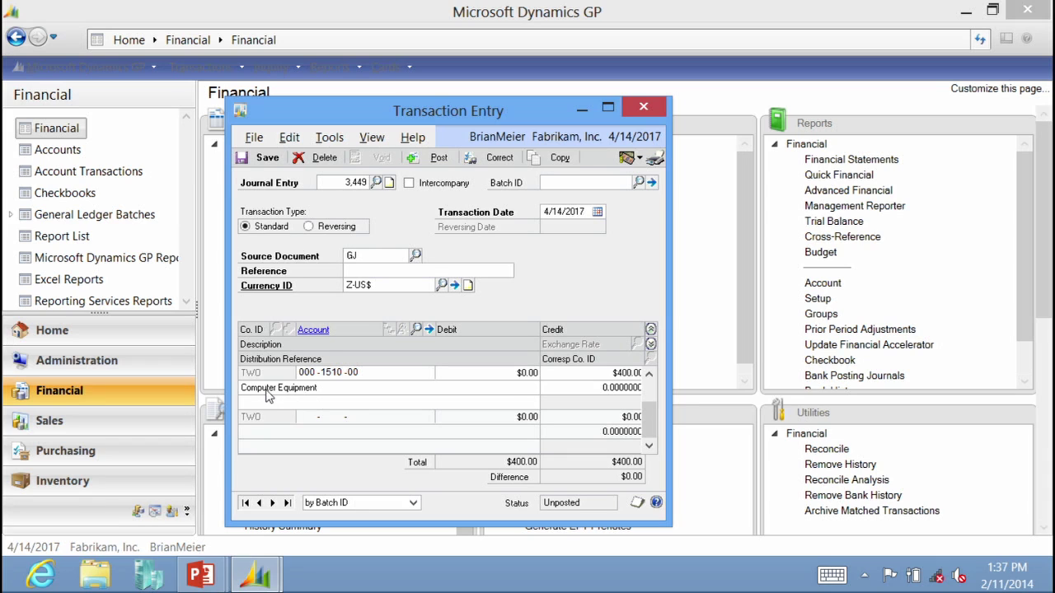
pyautogui.moveTo(646, 410); pyautogui.dragTo(648, 386)
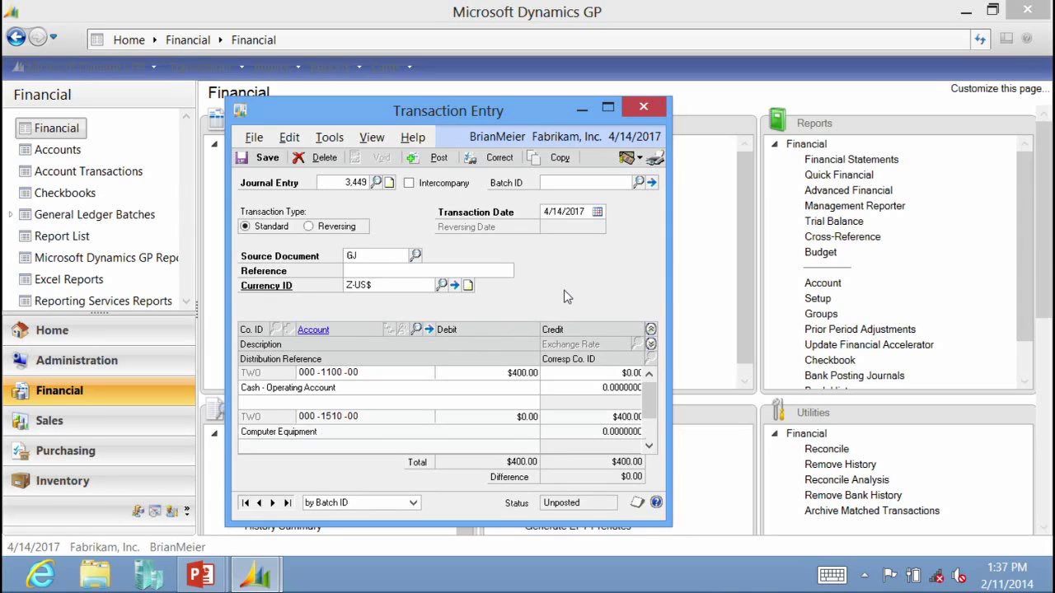
pyautogui.click(274, 404)
pyautogui.click(650, 330)
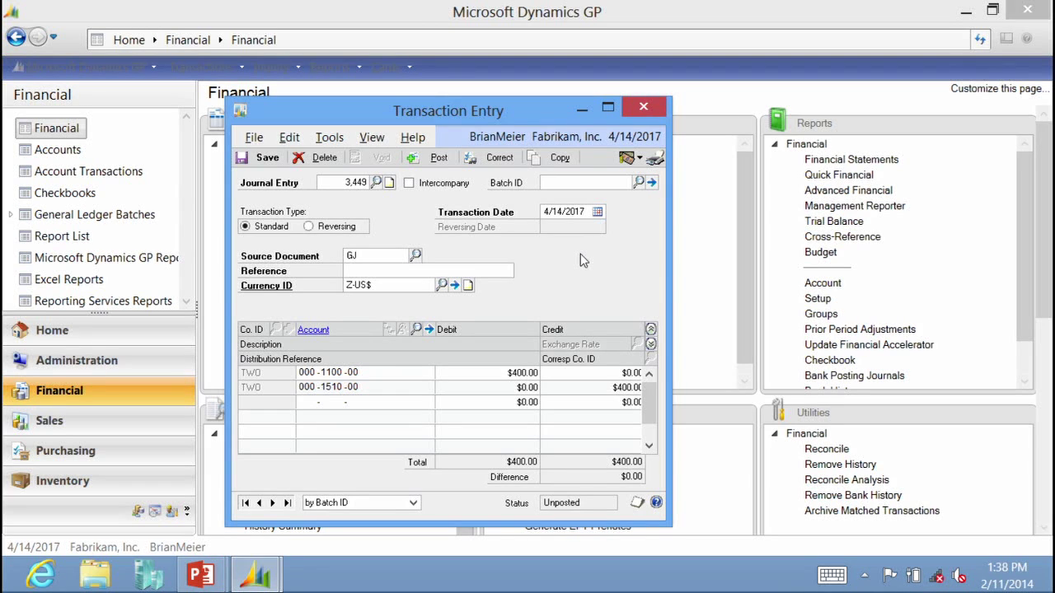
# Step: Delete the journal entry and close the Transaction Entry window
pyautogui.click(323, 161)
pyautogui.click(496, 335)
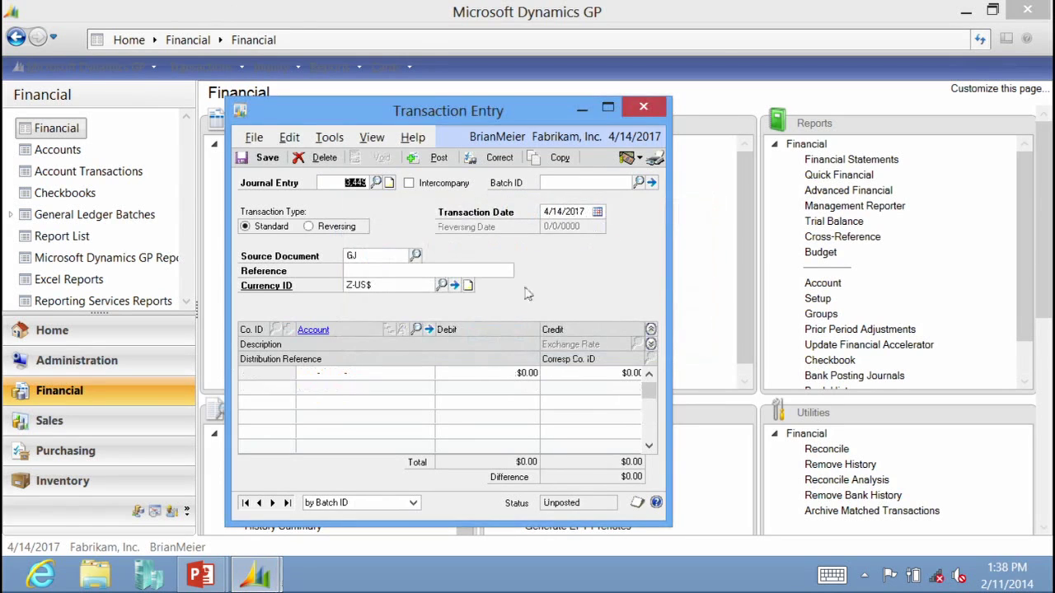
pyautogui.click(643, 107)
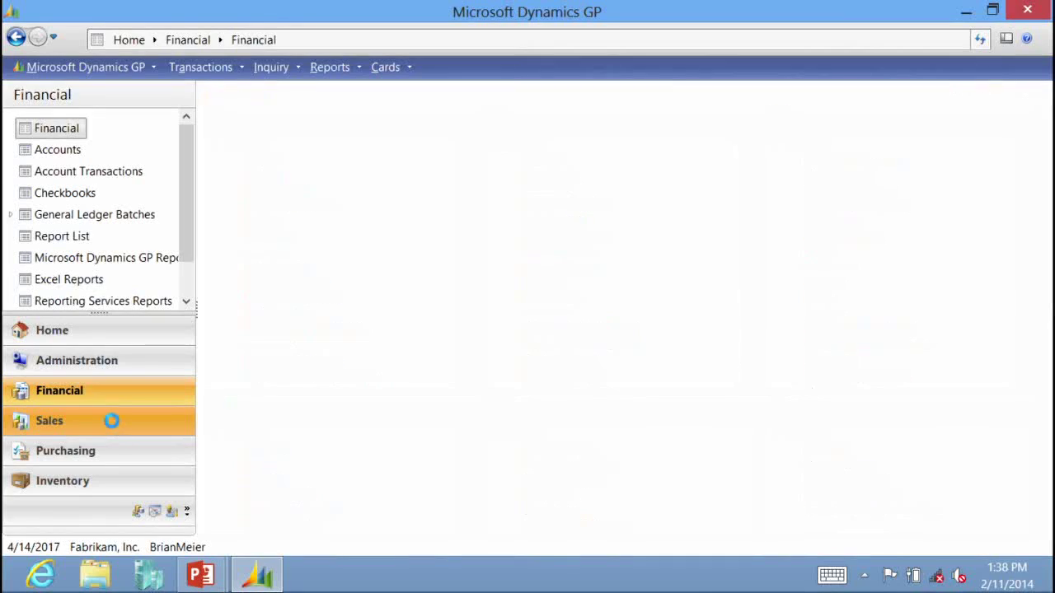
# Step: Open the Sales area's Transaction by Customer inquiry for Aaron Fitz Electrical and show the details of its document lines
pyautogui.click(112, 420)
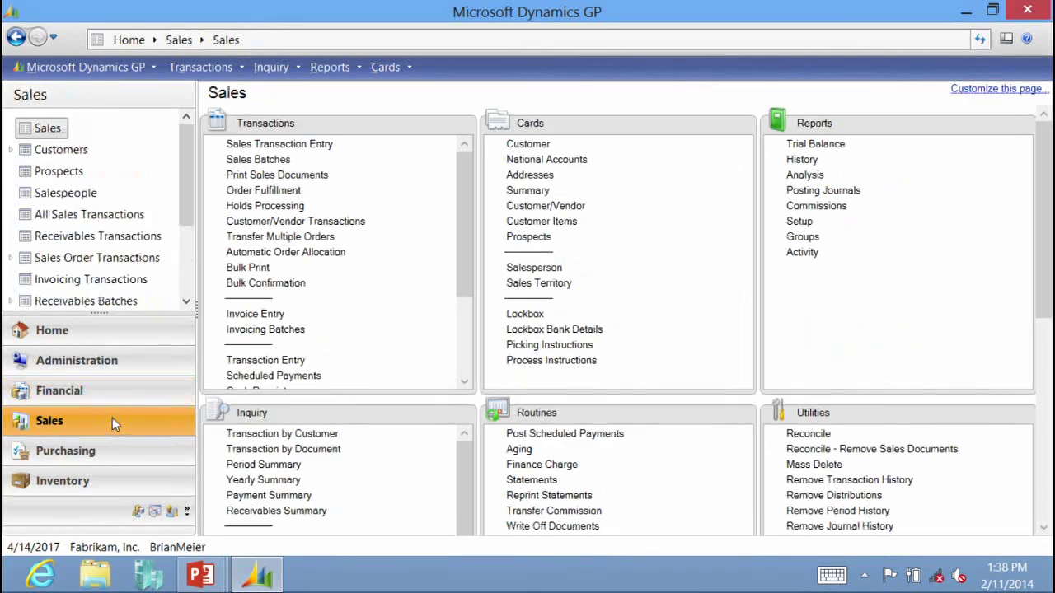
pyautogui.click(285, 434)
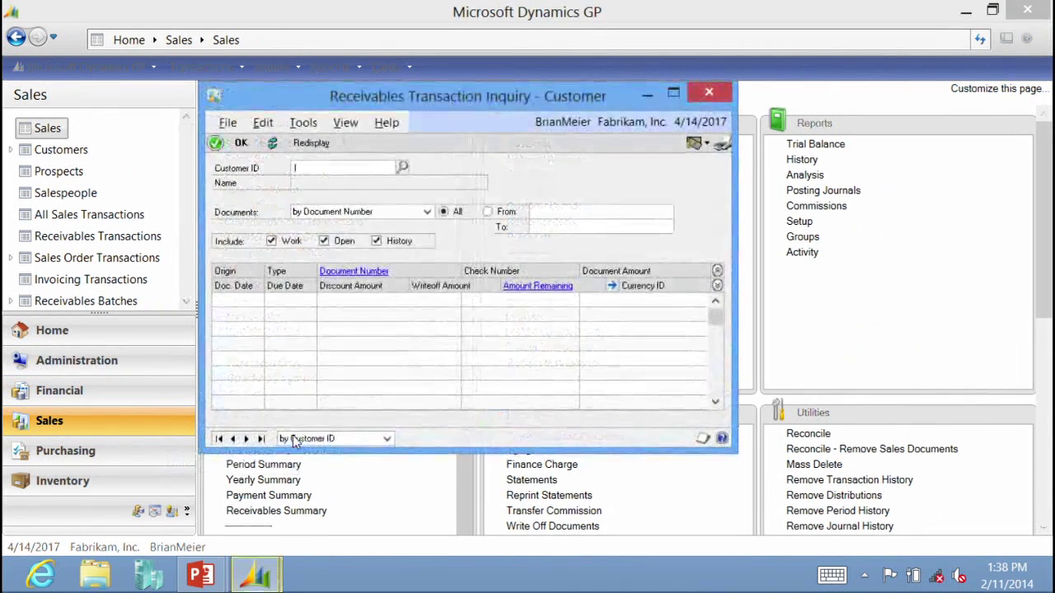
pyautogui.click(402, 167)
pyautogui.click(373, 274)
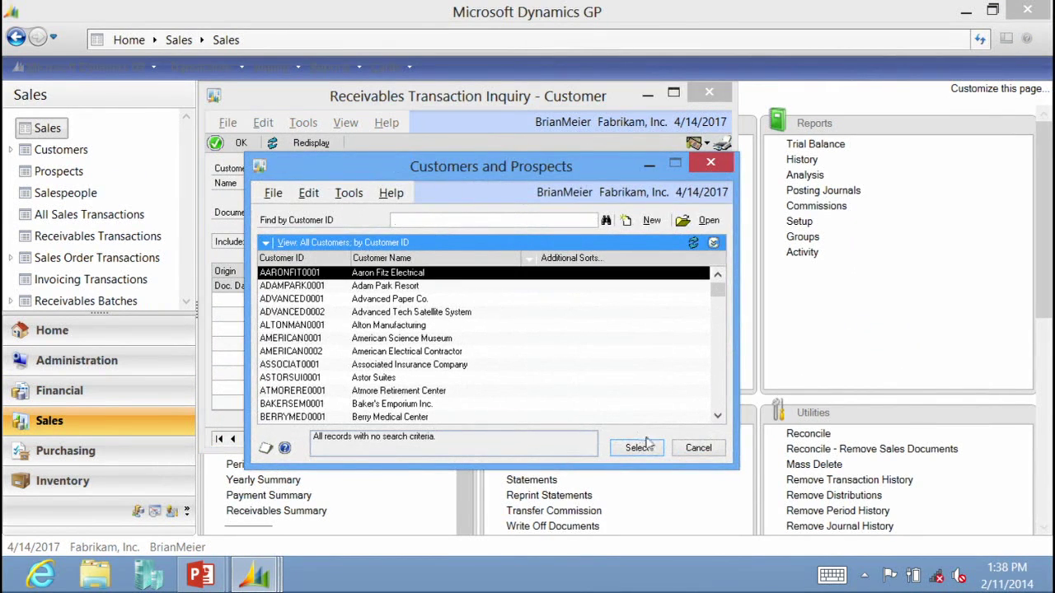
pyautogui.click(637, 447)
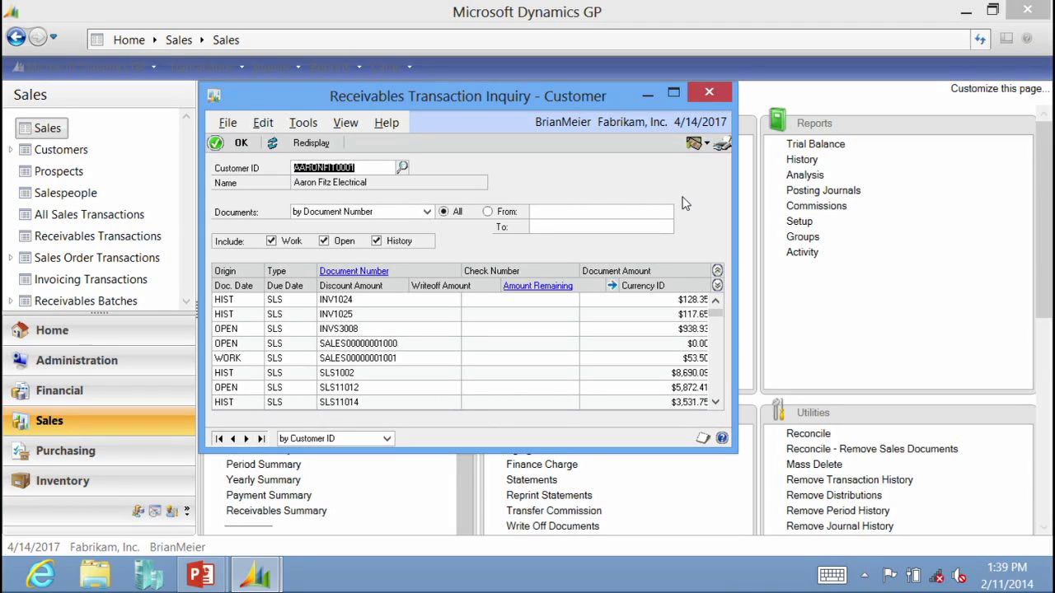
pyautogui.click(717, 286)
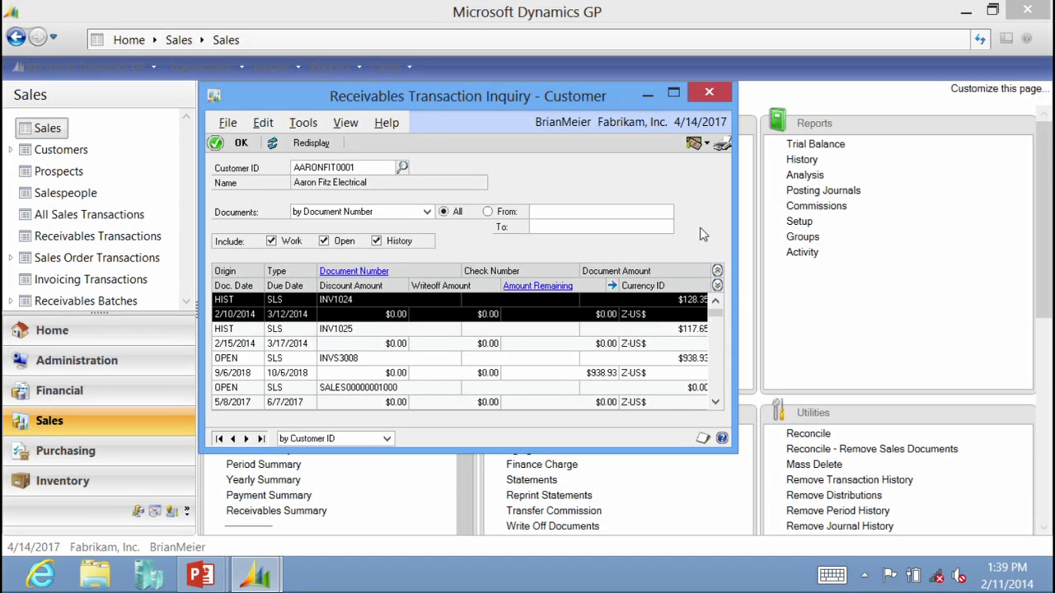
pyautogui.click(717, 286)
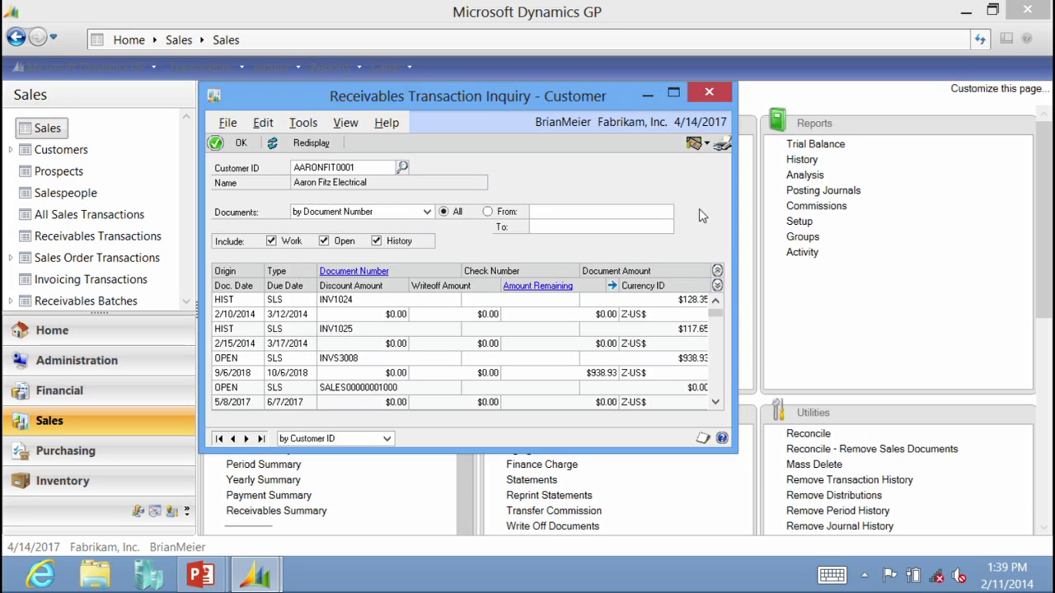
# Step: Zoom into the first listed invoice by its document number, show and hide its line item details, and close the zoom window
pyautogui.click(367, 308)
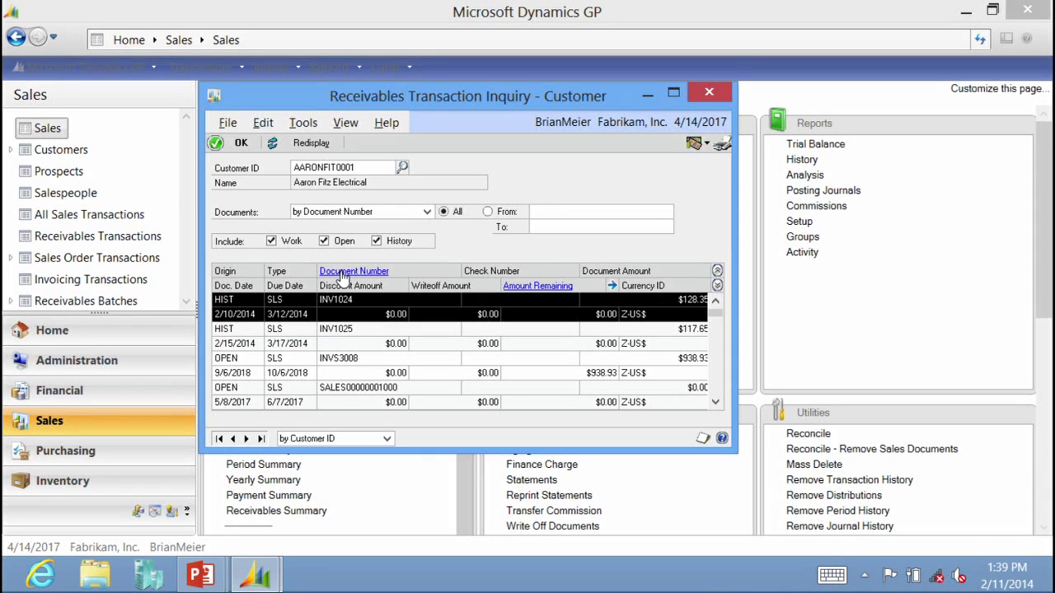
pyautogui.click(343, 276)
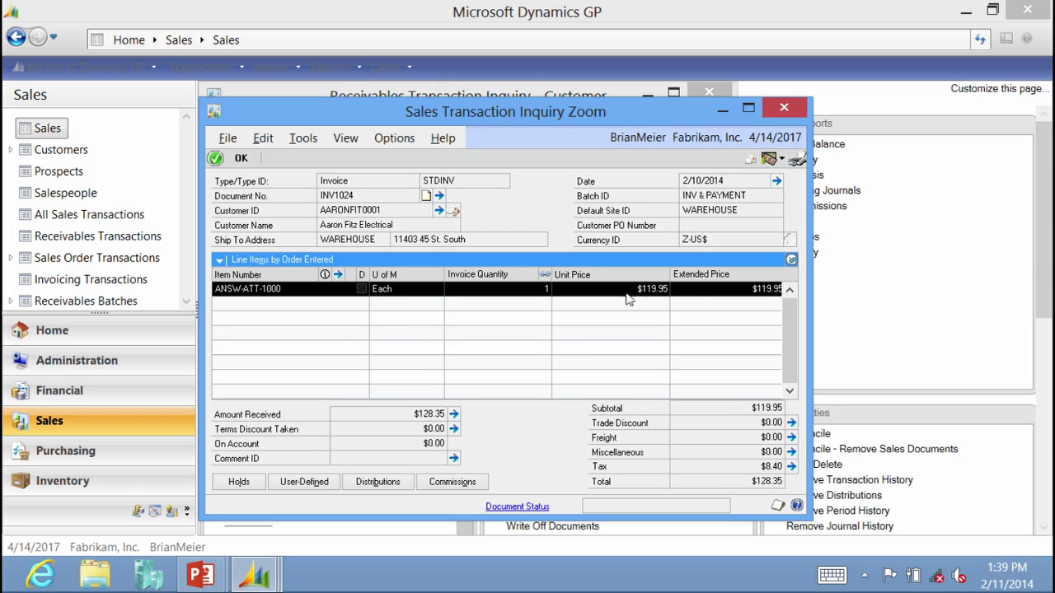
pyautogui.click(791, 261)
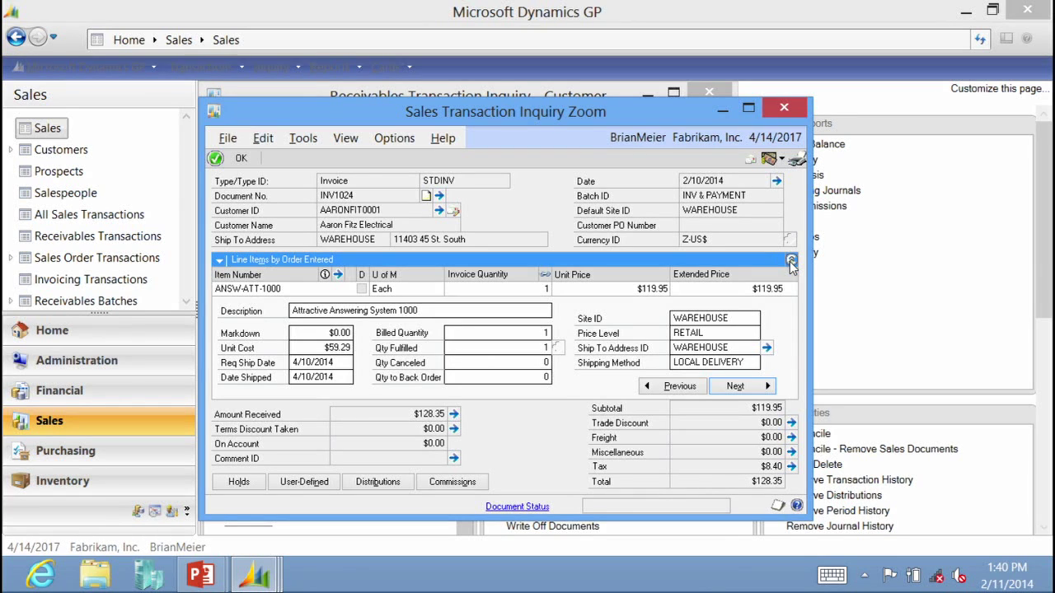
pyautogui.click(791, 261)
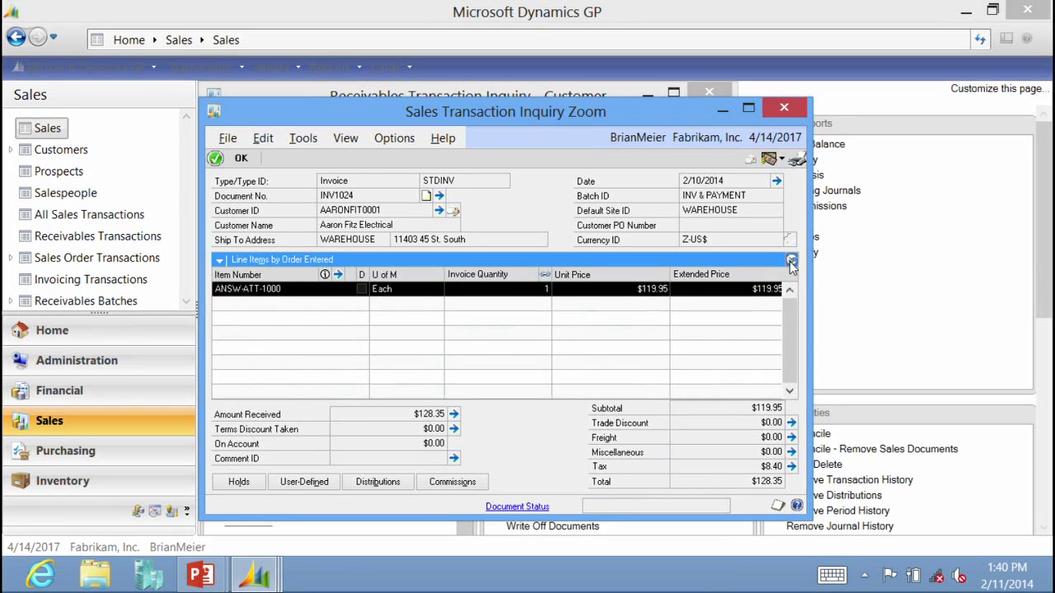
pyautogui.click(784, 110)
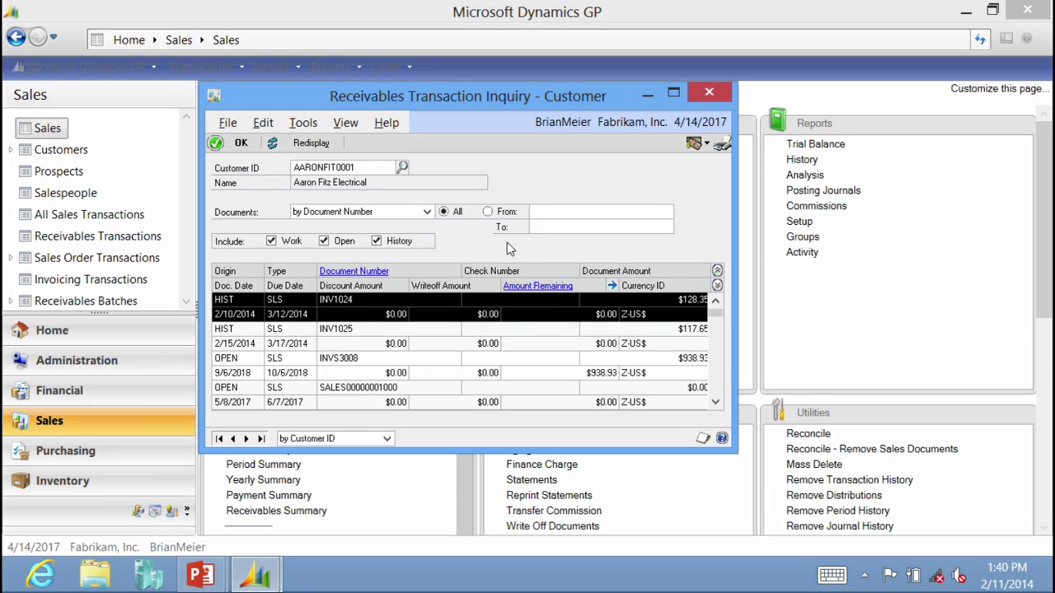
# Step: View the revaluation zoom for the first listed invoice, and close both it and the receivables inquiry
pyautogui.click(612, 286)
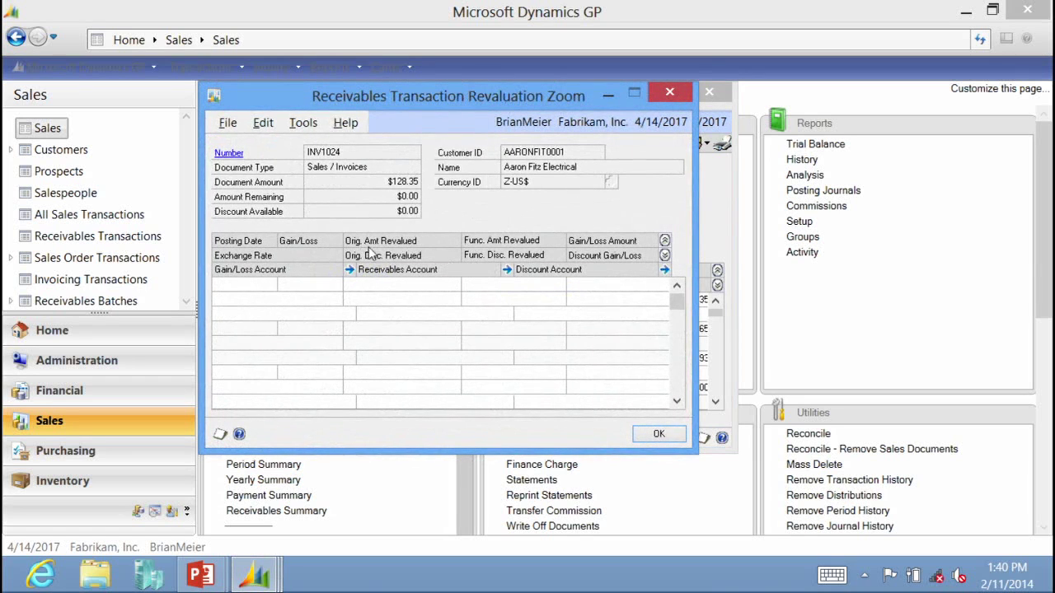
pyautogui.click(670, 92)
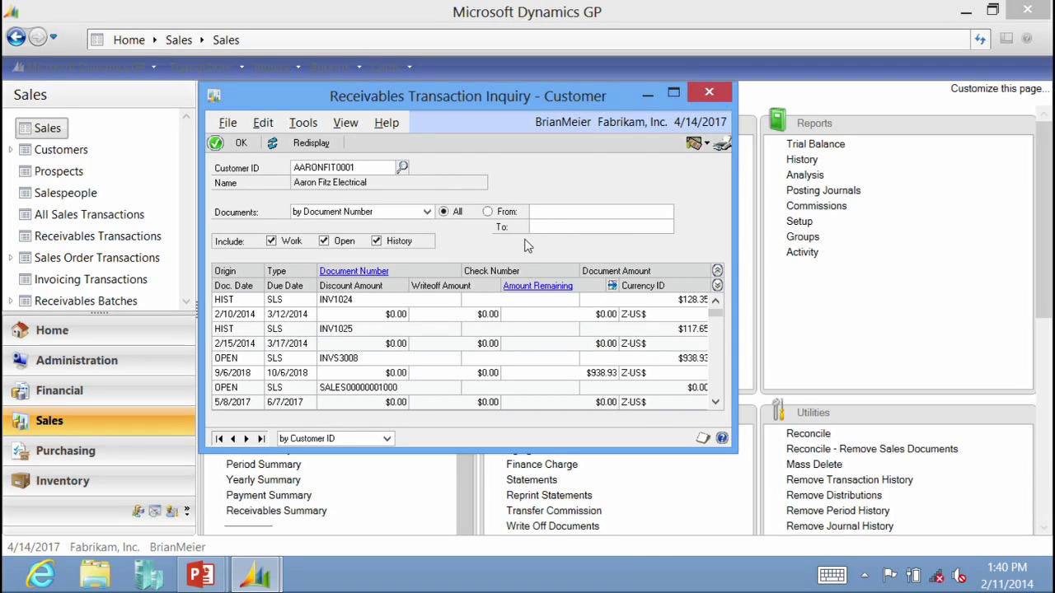
pyautogui.click(709, 95)
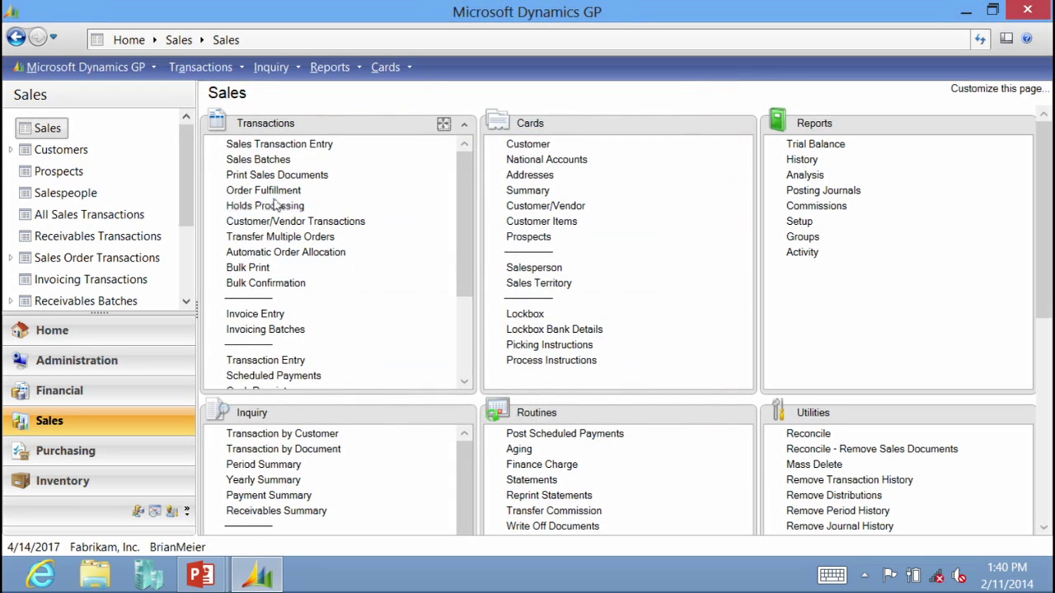
# Step: Open Sales Transaction Entry and load the first quote from the document number lookup
pyautogui.click(269, 145)
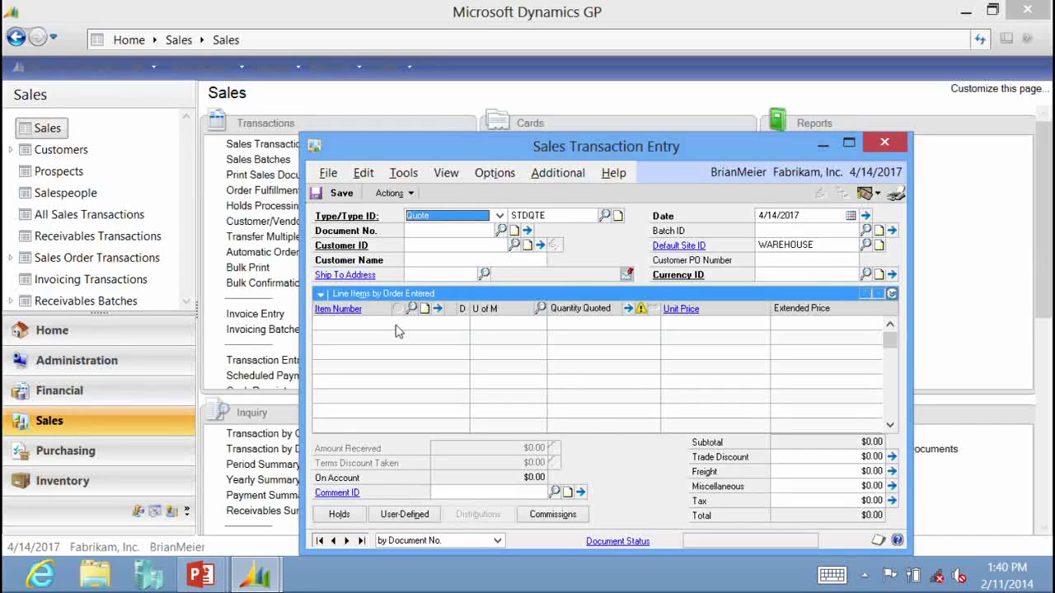
pyautogui.click(501, 231)
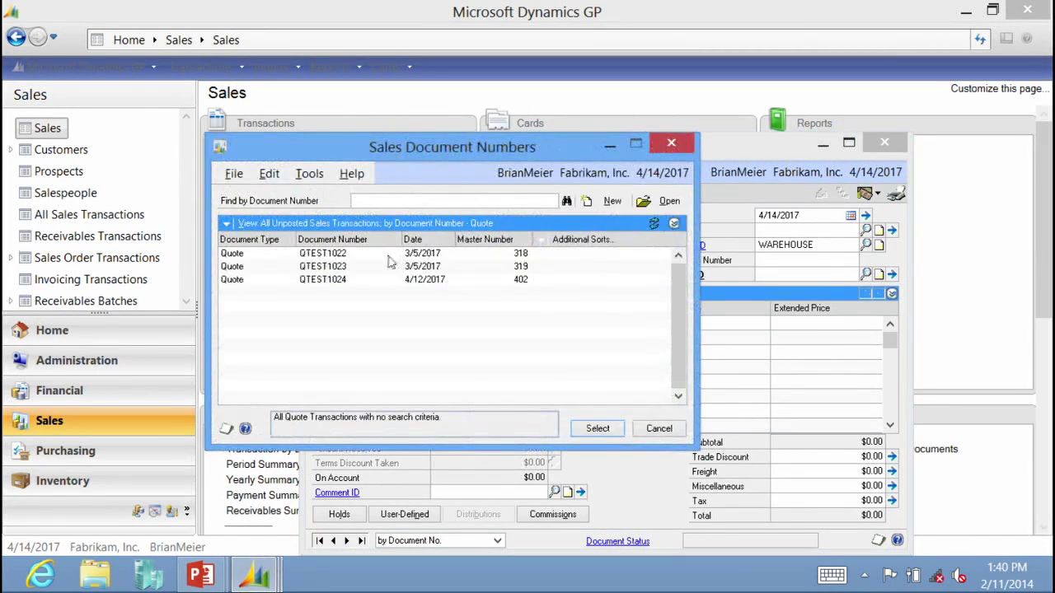
pyautogui.click(370, 256)
pyautogui.click(597, 428)
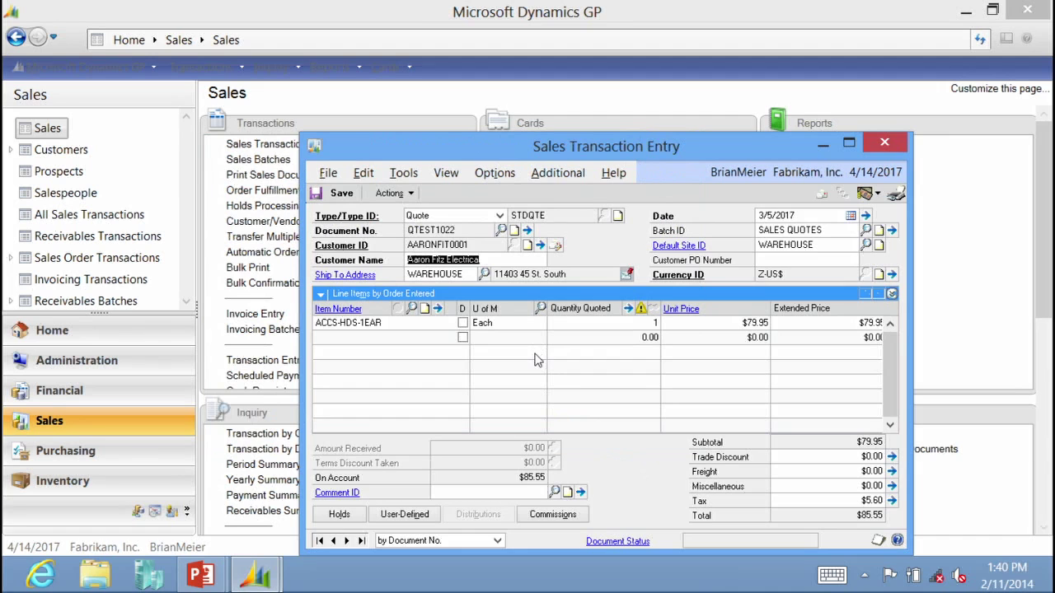
# Step: Show and hide the details of the quote's empty line item row, and return to its Item Number field
pyautogui.click(344, 338)
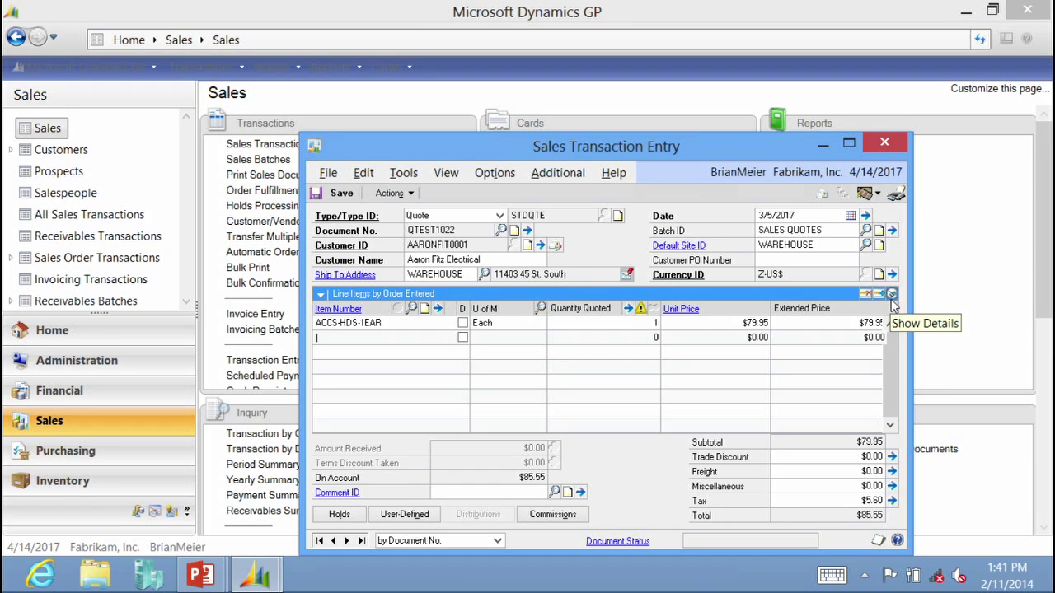
pyautogui.click(892, 295)
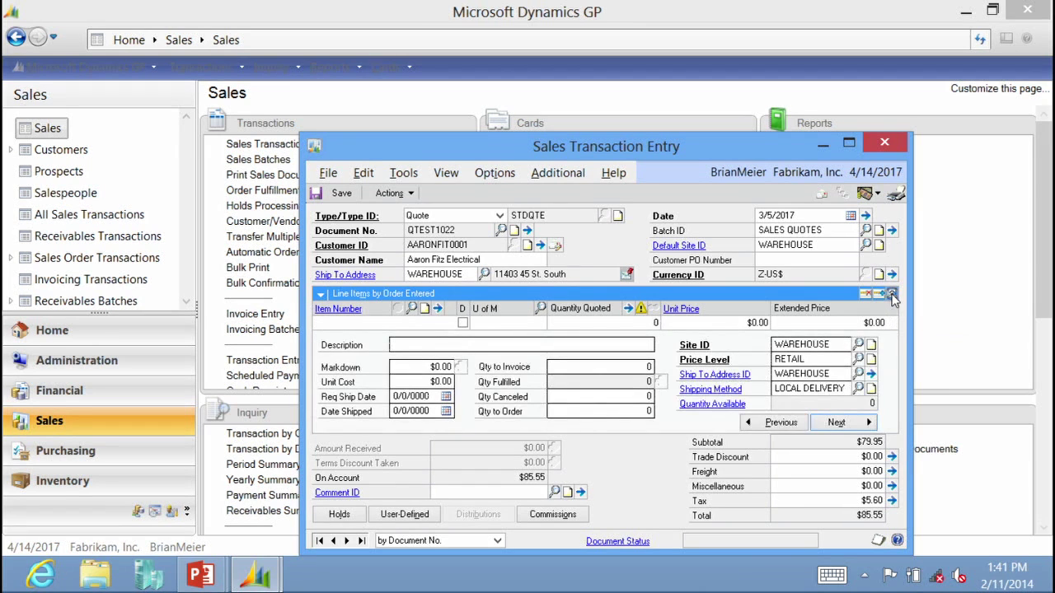
pyautogui.click(892, 295)
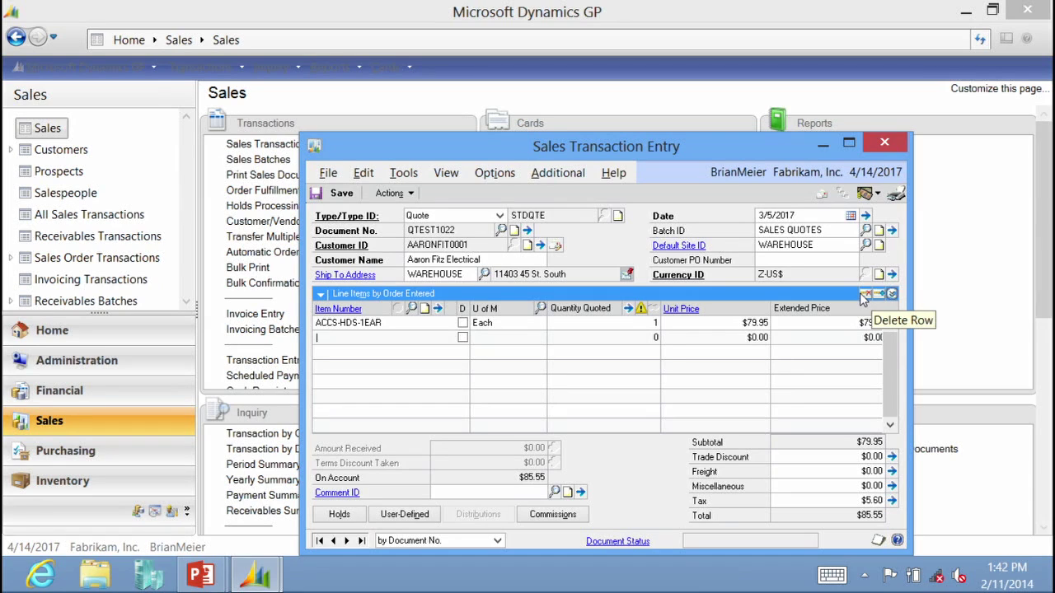
pyautogui.click(326, 339)
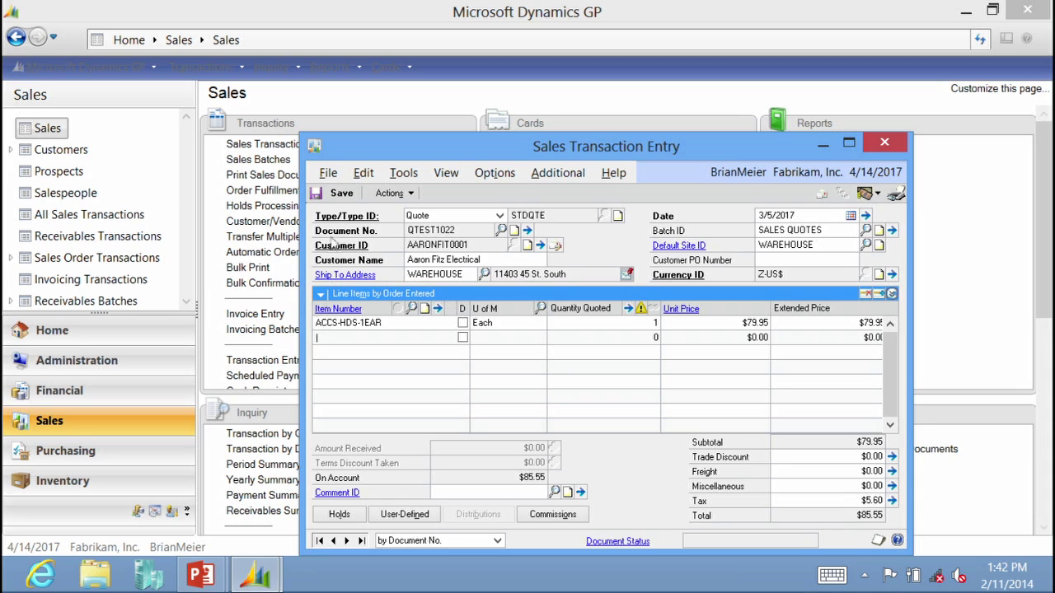
# Step: Save the quote, close Sales Transaction Entry, and switch to the PowerPoint slide show
pyautogui.click(340, 196)
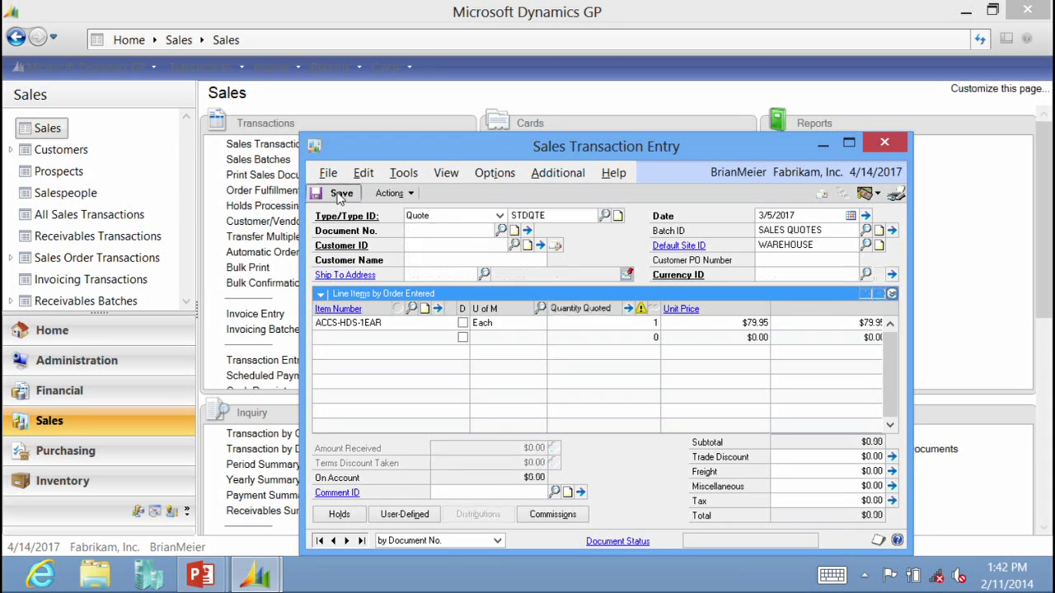
pyautogui.click(884, 143)
pyautogui.moveTo(2, 590)
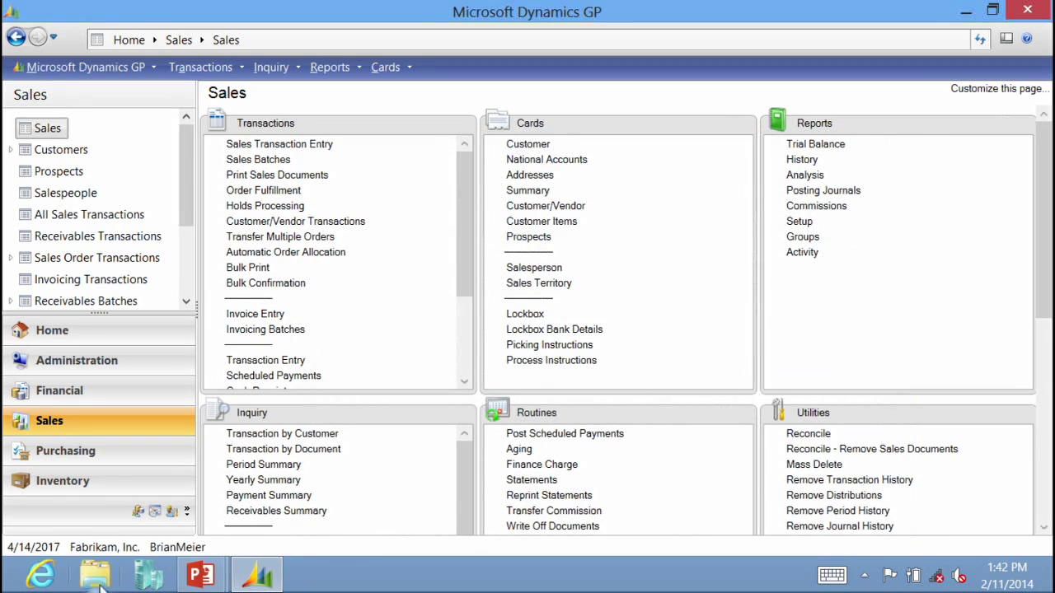
pyautogui.moveTo(200, 575)
pyautogui.click(313, 495)
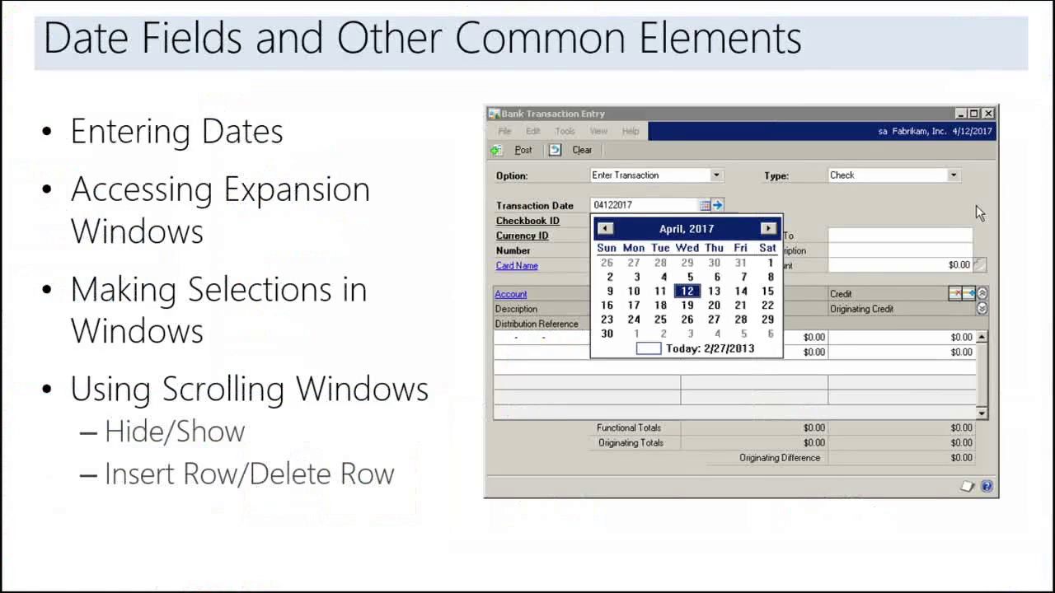
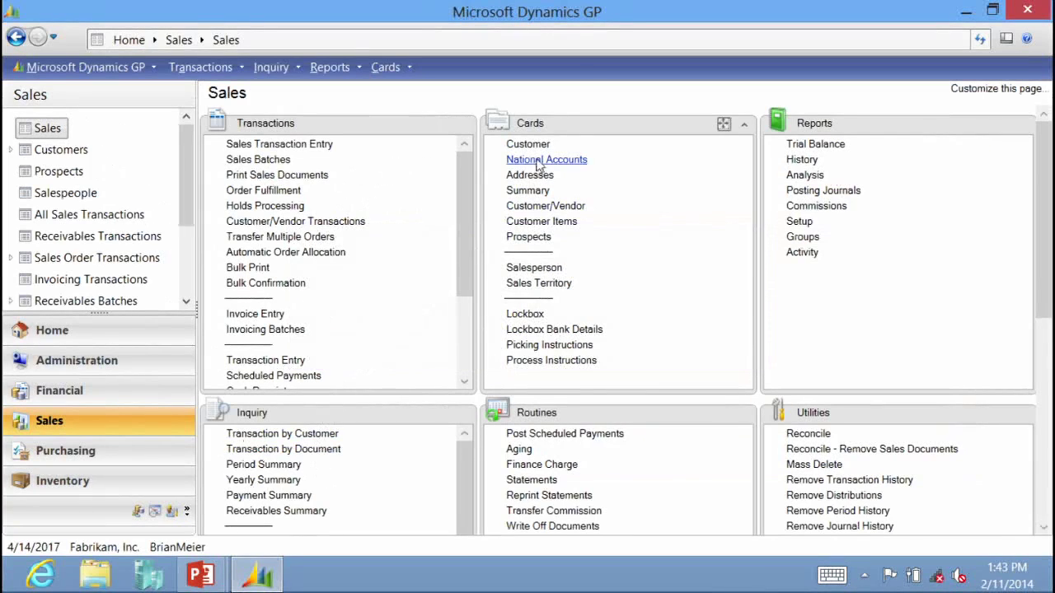
# Step: Open Customer Maintenance, load the first customer record, and move the window slightly up
pyautogui.click(531, 145)
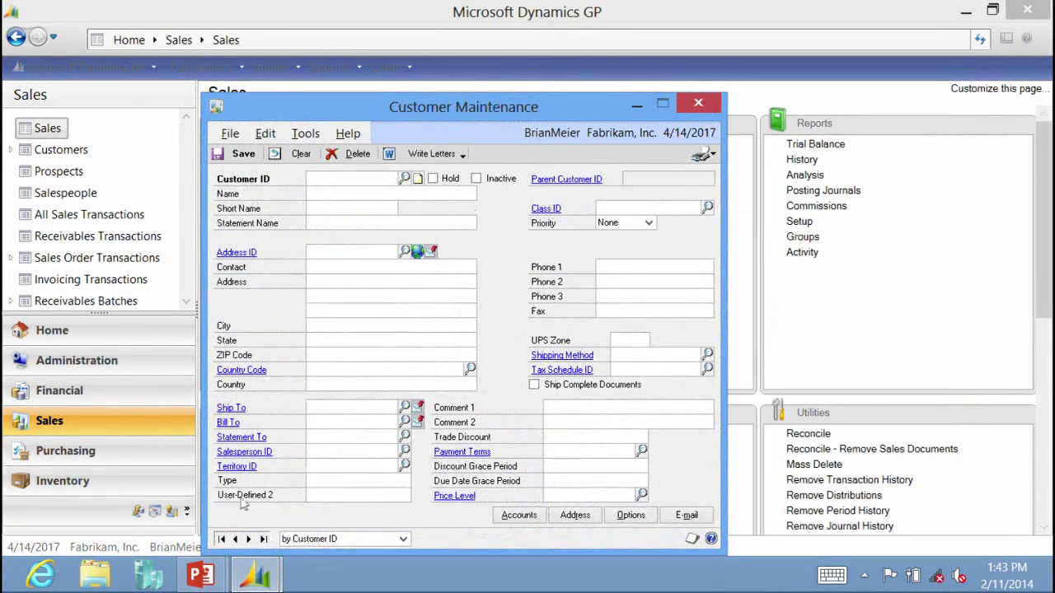
pyautogui.click(221, 539)
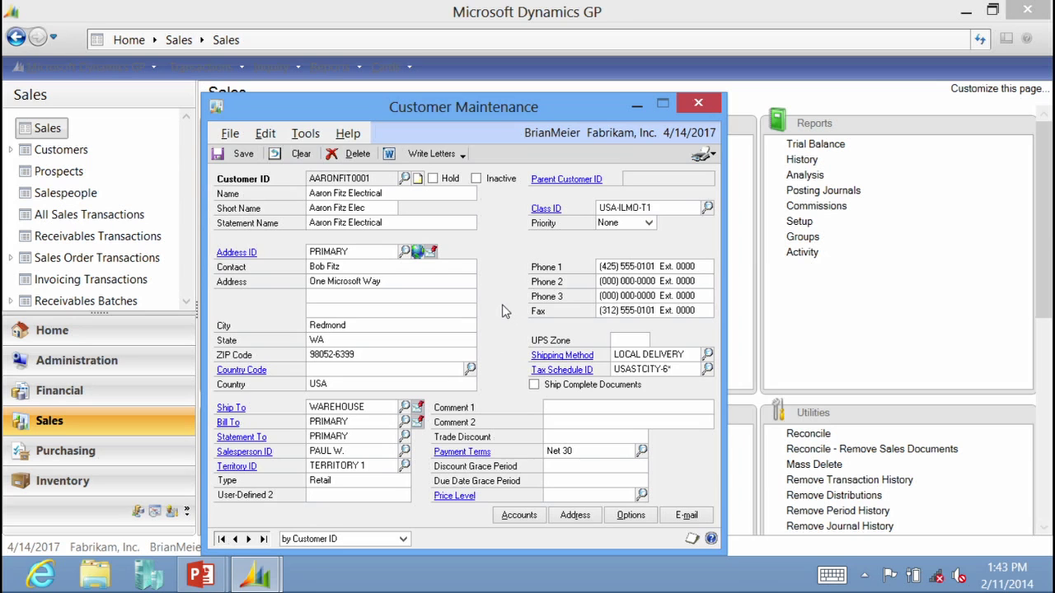
pyautogui.moveTo(479, 108); pyautogui.dragTo(496, 91)
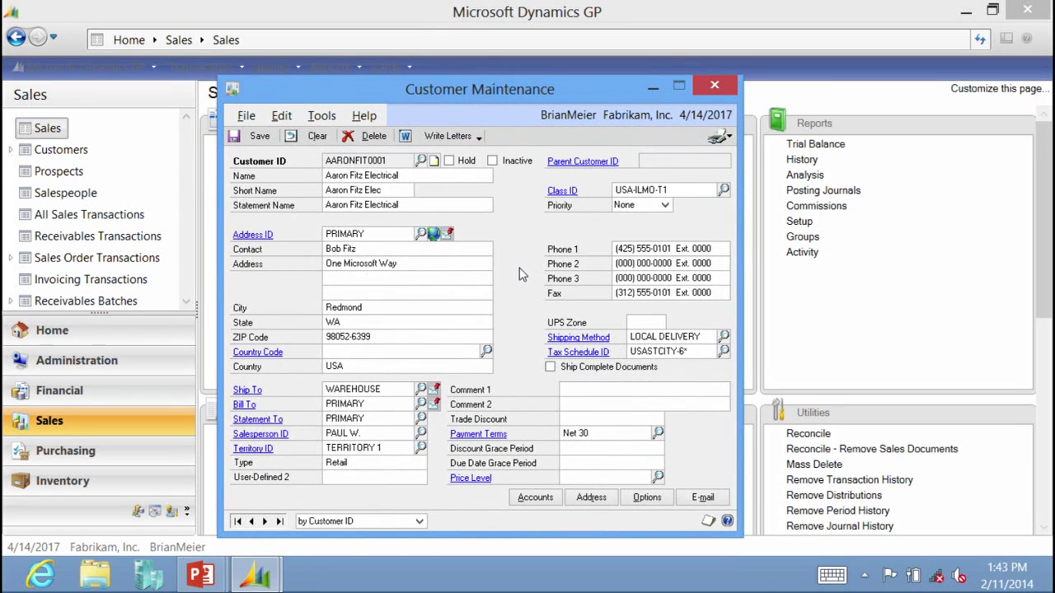
# Step: Attach a window note to Customer Maintenance reading "Do not add customers without approval."
pyautogui.click(707, 521)
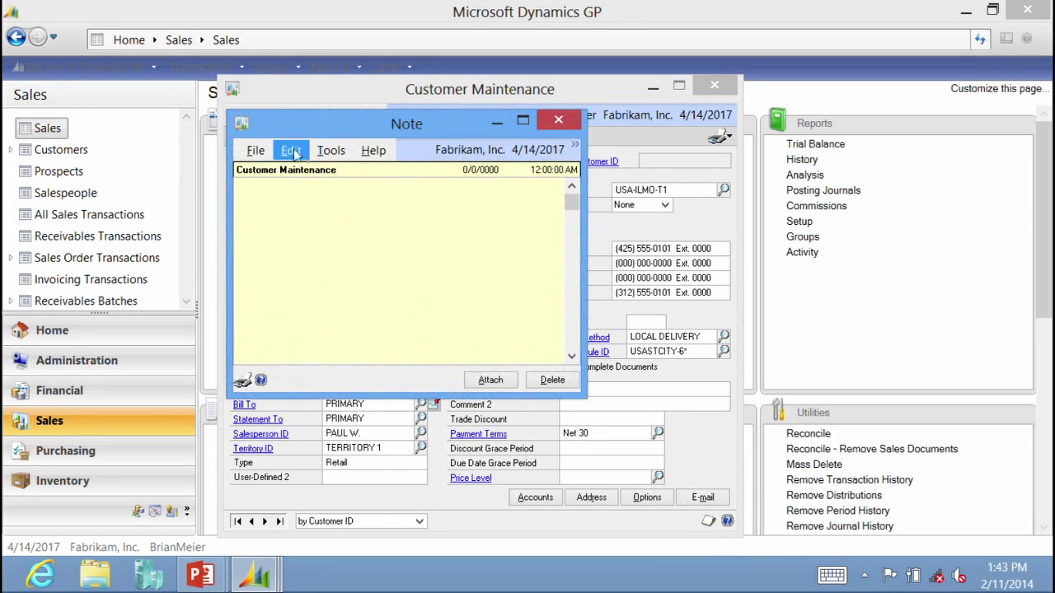
pyautogui.moveTo(327, 123); pyautogui.dragTo(449, 188)
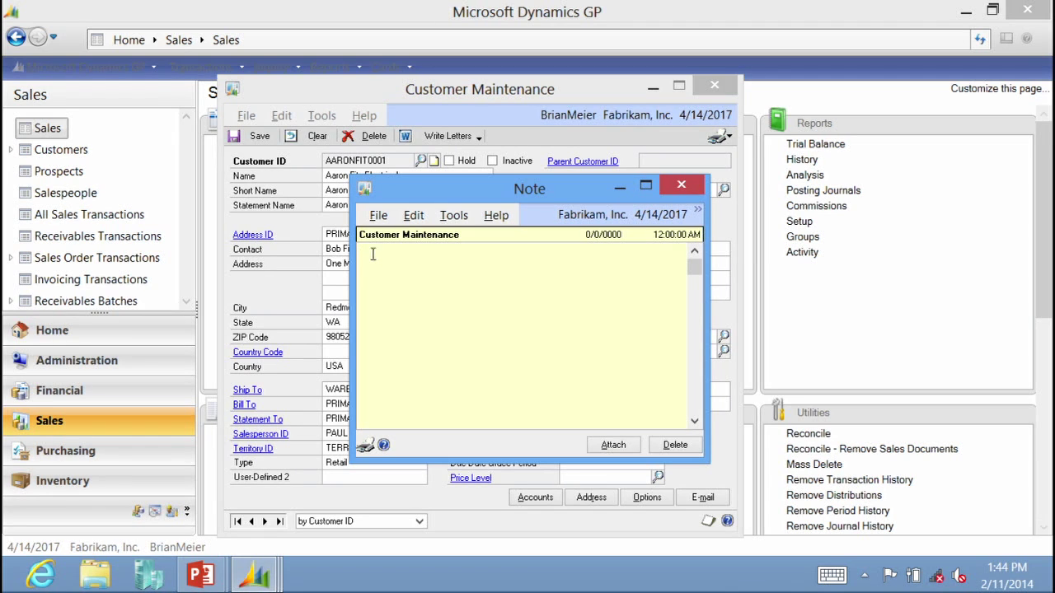
pyautogui.write('Demo')
pyautogui.write('t add')
pyautogui.write(' cu')
pyautogui.write('stomers')
pyautogui.write(' withou')
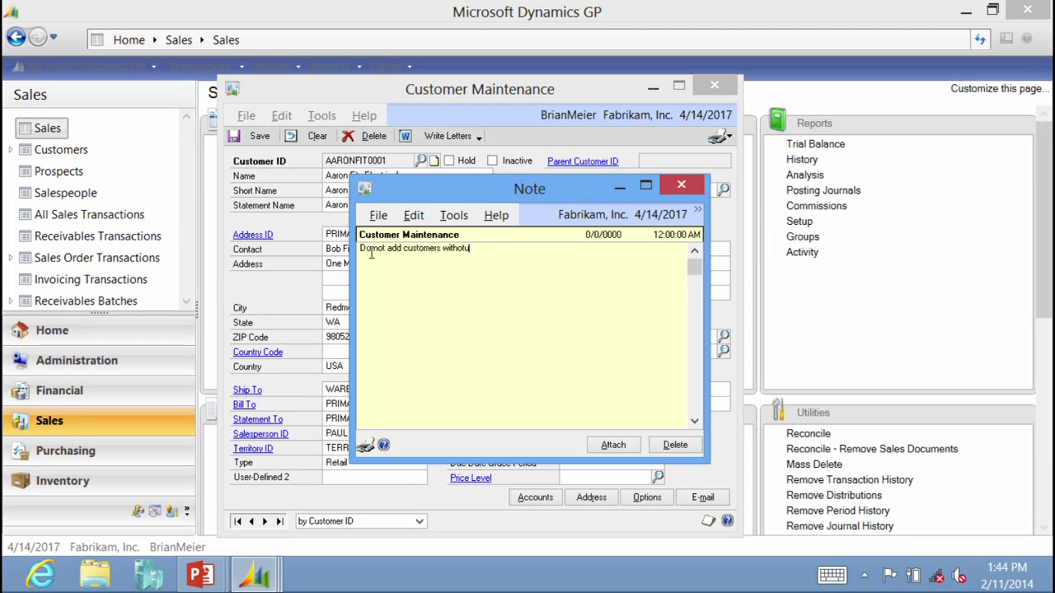
pyautogui.write('t approval.')
pyautogui.click(619, 446)
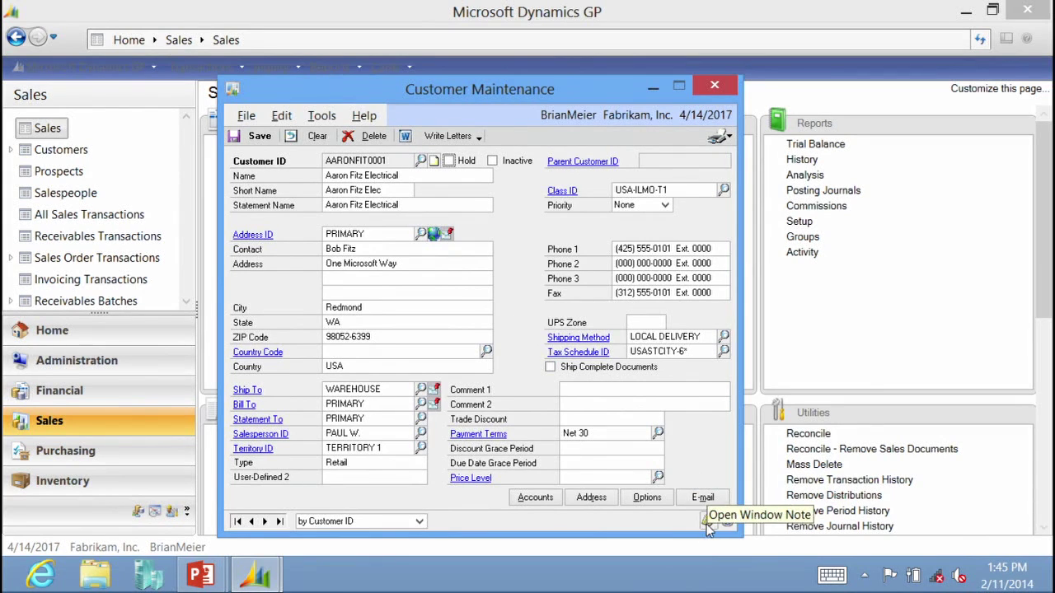
# Step: Review and reattach the Customer Maintenance window note, and browse forward through the next three customer records
pyautogui.click(706, 528)
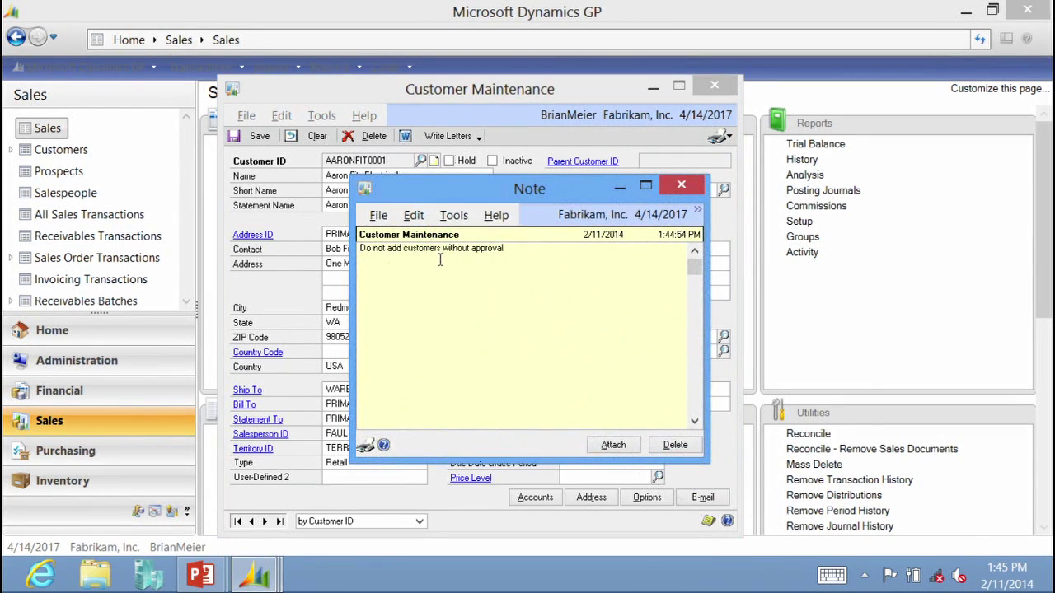
pyautogui.click(613, 447)
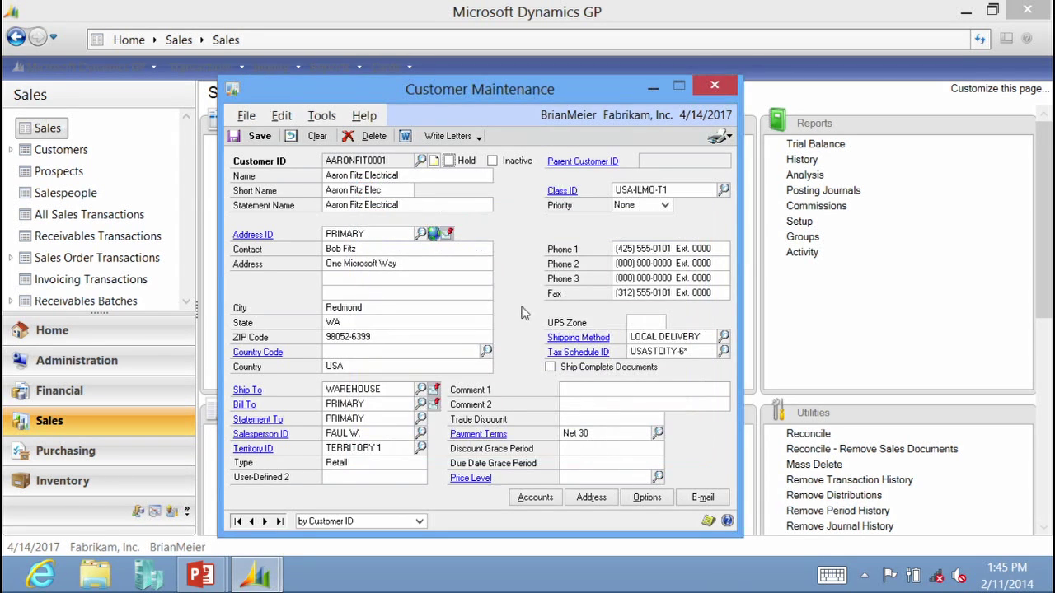
pyautogui.click(265, 522)
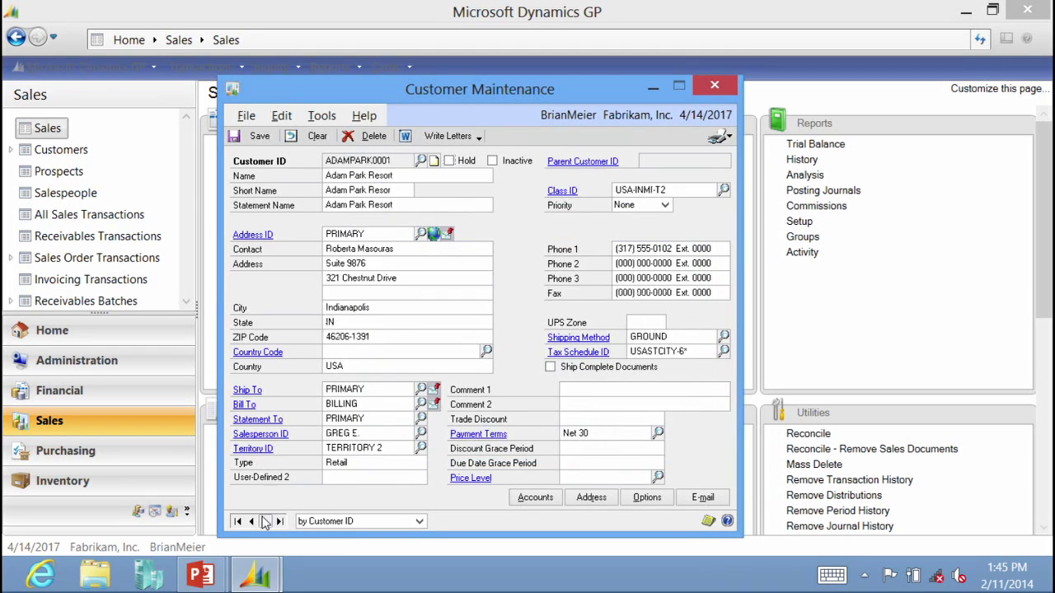
pyautogui.click(265, 522)
pyautogui.click(265, 522)
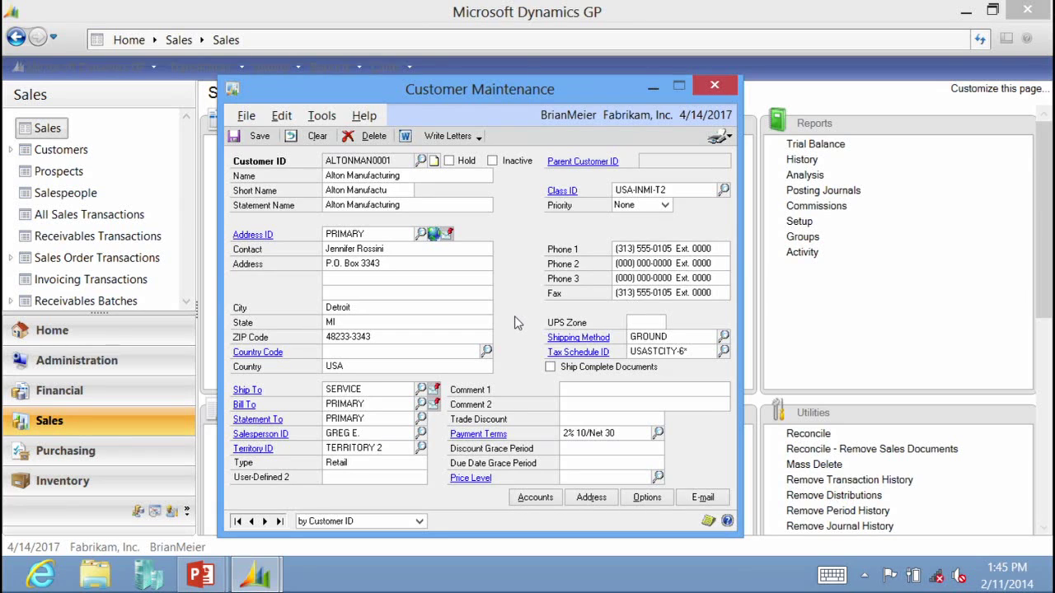
# Step: Return to the first customer record and attach a record-level note reading "Always ship UPS Ground."
pyautogui.click(238, 521)
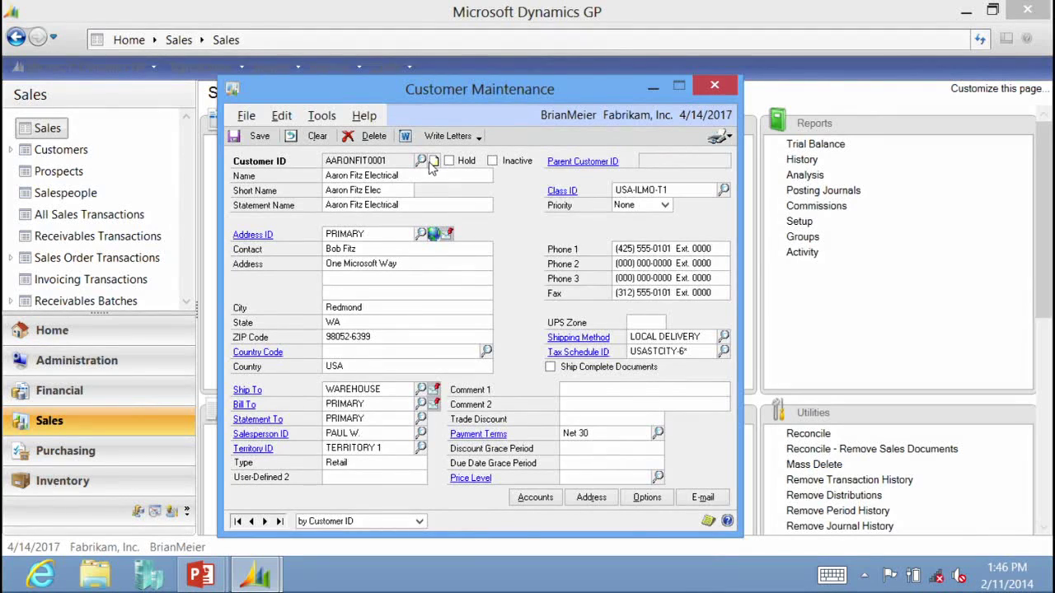
pyautogui.click(433, 161)
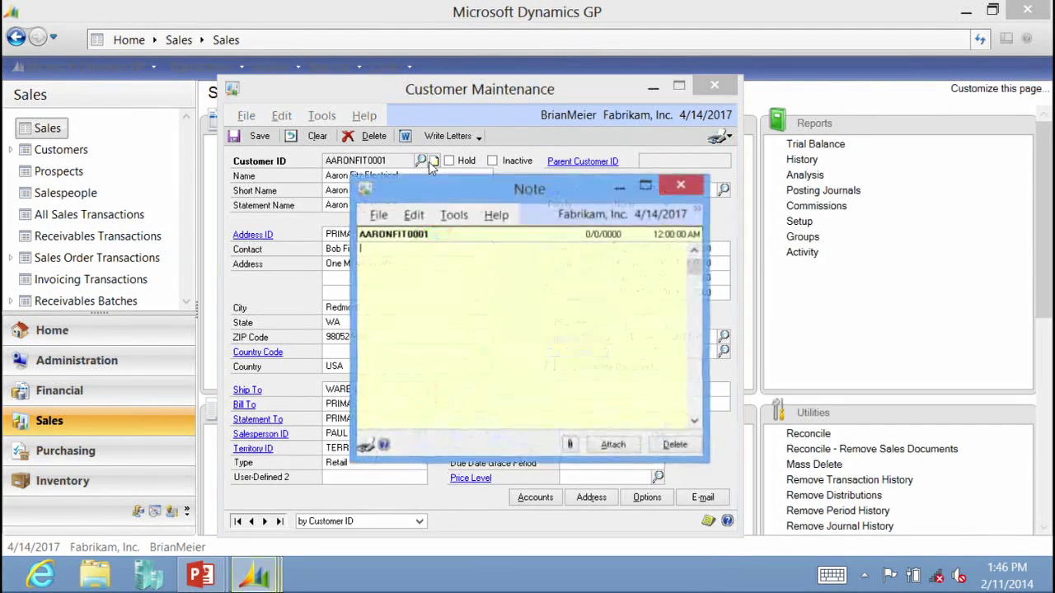
pyautogui.moveTo(439, 193); pyautogui.dragTo(486, 218)
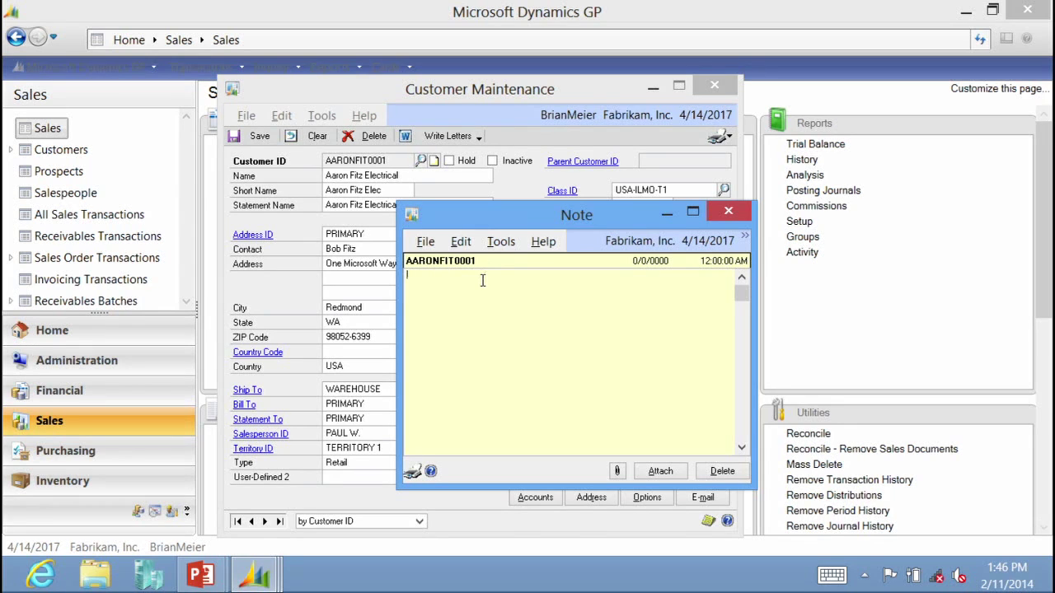
pyautogui.write('Always ship US')
pyautogui.press('BackSpace')
pyautogui.press('BackSpace')
pyautogui.click(664, 473)
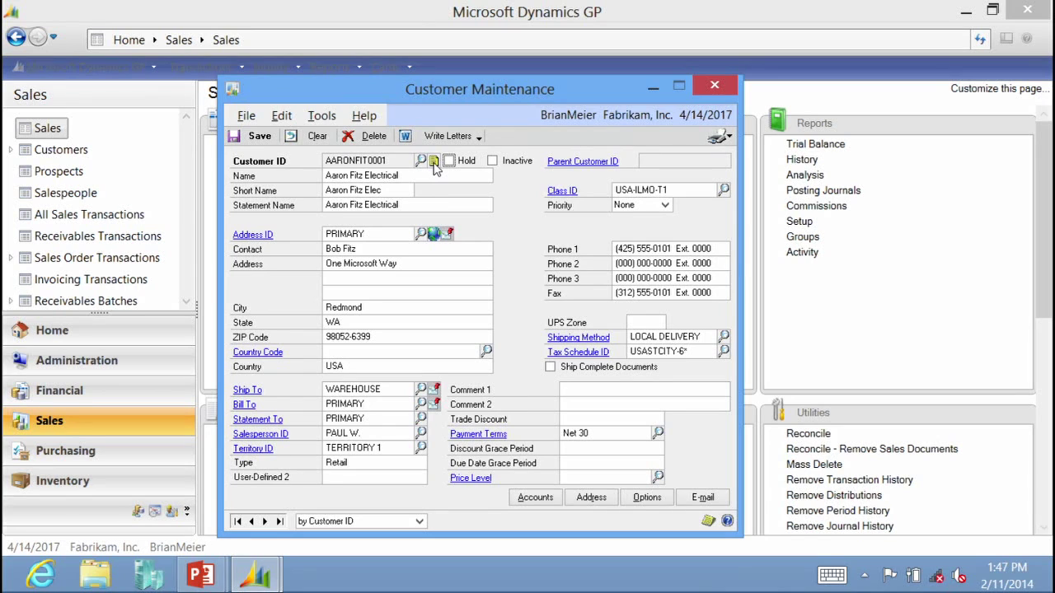
# Step: Check the record note indicator on the next two customers, and go back to the first customer record
pyautogui.click(264, 520)
pyautogui.click(451, 333)
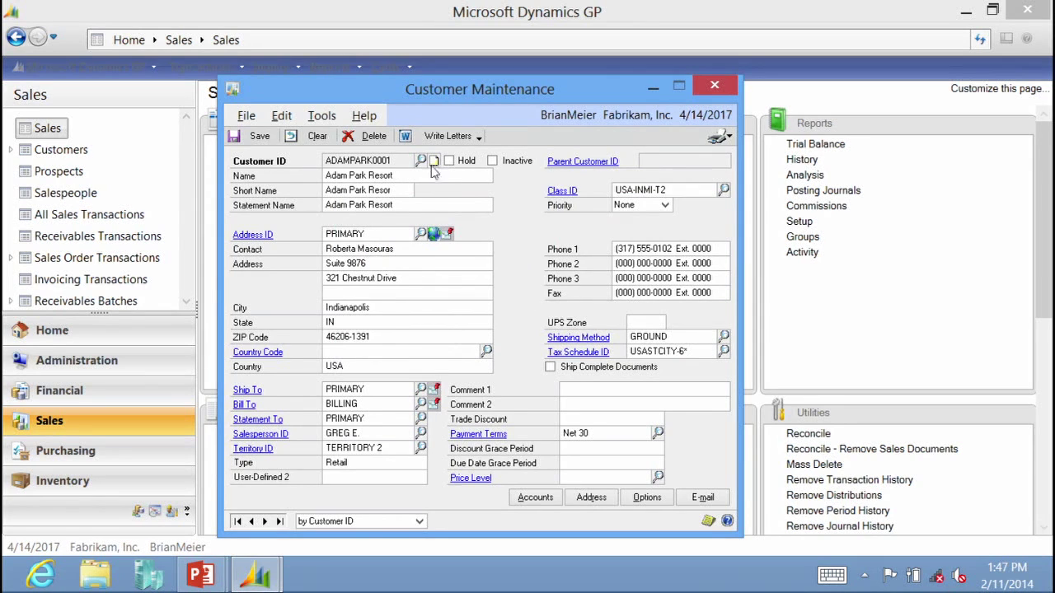
pyautogui.click(264, 520)
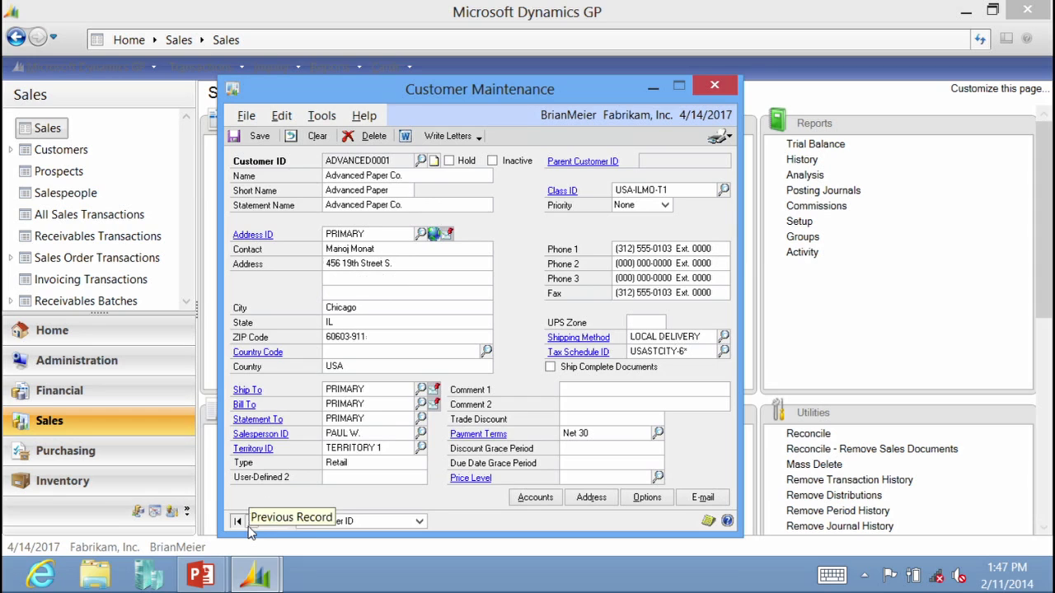
pyautogui.click(251, 521)
pyautogui.click(252, 522)
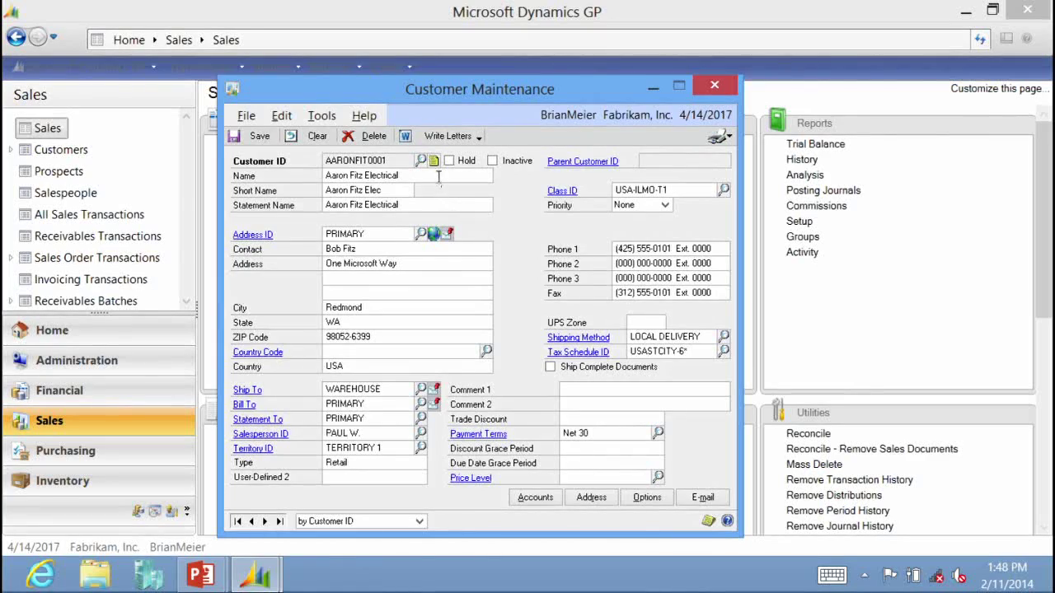
# Step: Open the first customer's record note, view its OLE attachment container, and close the container
pyautogui.click(433, 160)
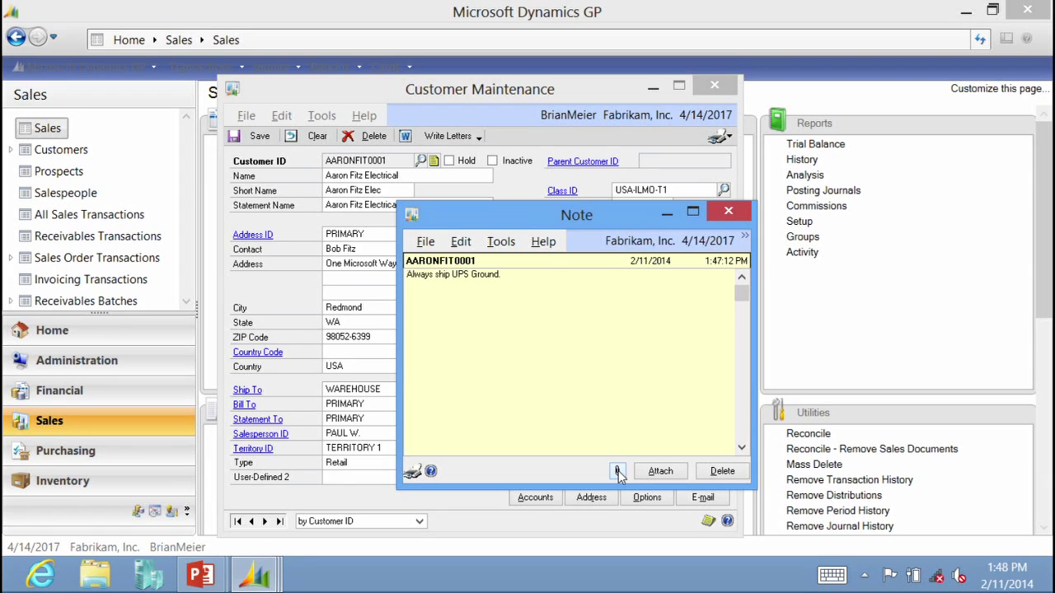
pyautogui.click(617, 471)
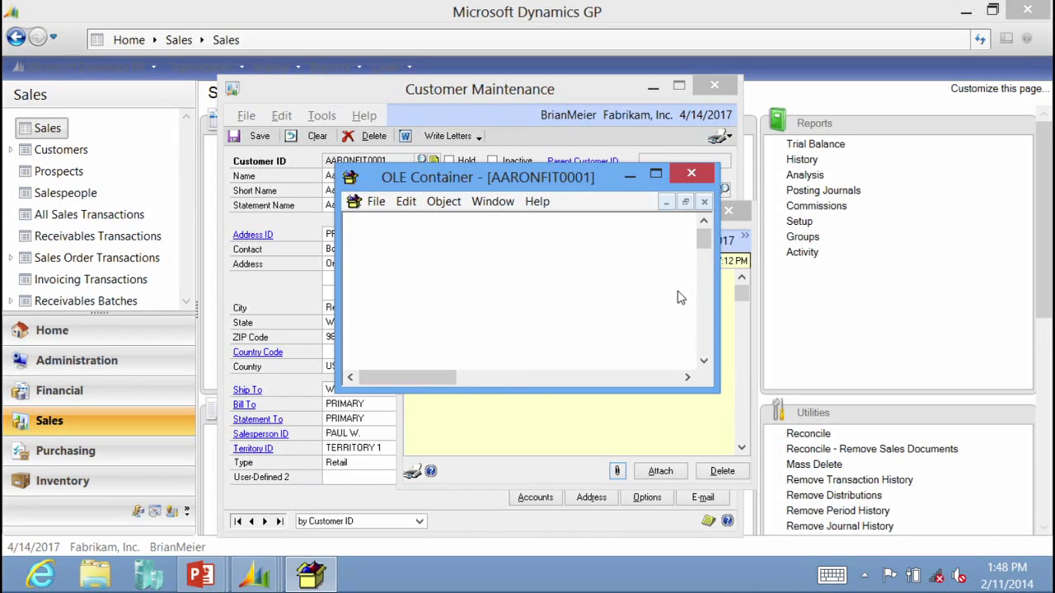
pyautogui.click(690, 176)
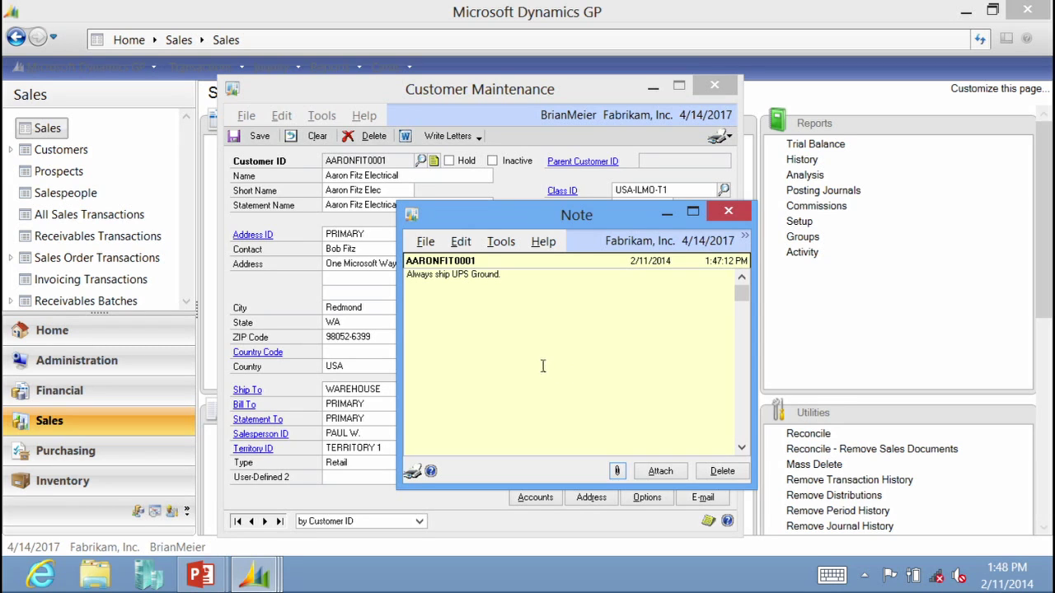
# Step: Reattach the customer's record note, and close Customer Maintenance with the changes saved
pyautogui.click(664, 476)
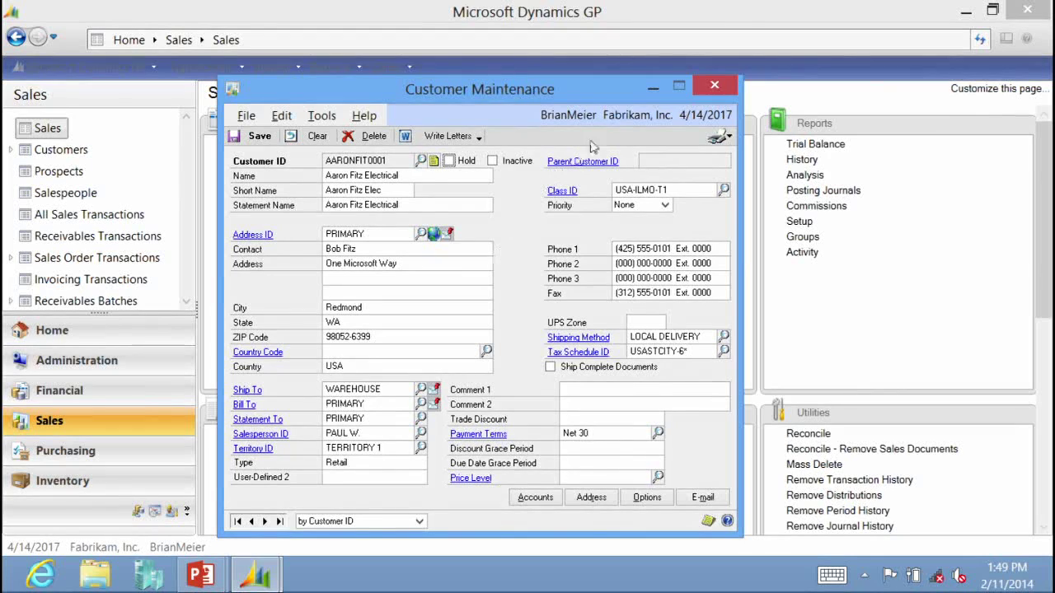
pyautogui.click(716, 86)
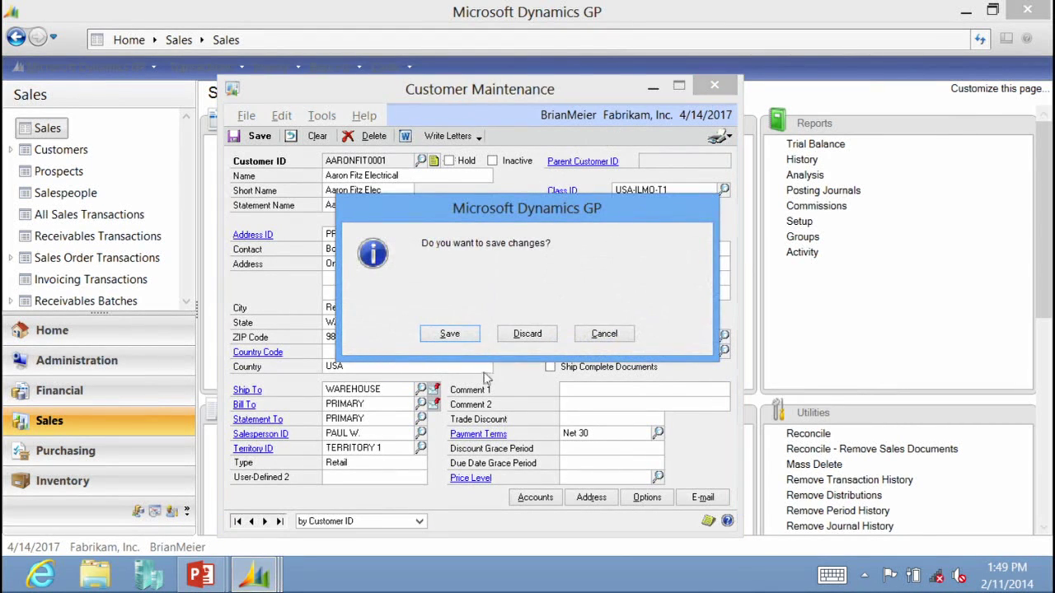
pyautogui.click(449, 334)
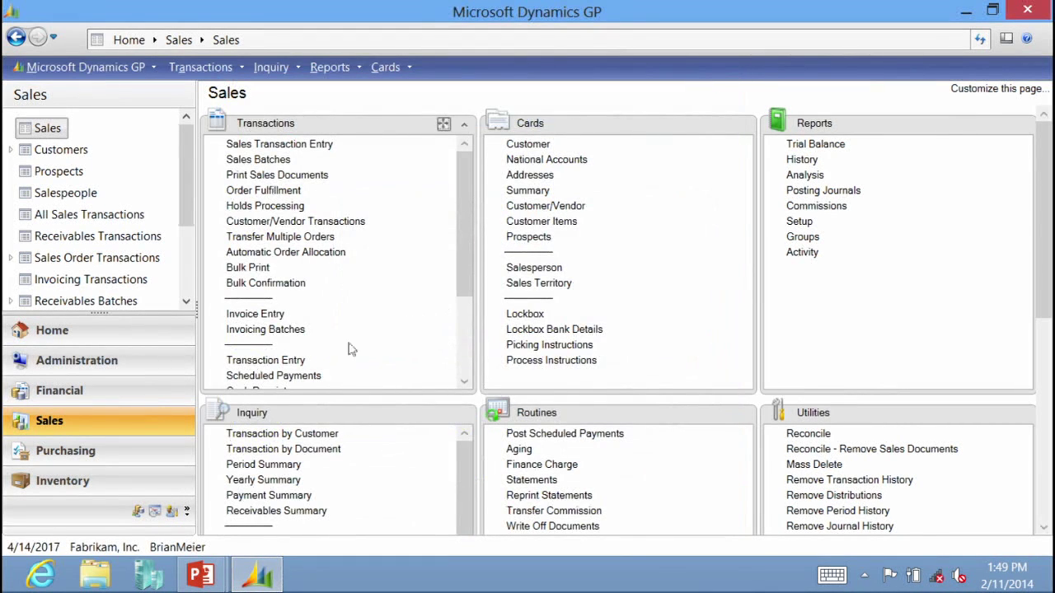
# Step: Go to the Purchasing area, view the empty Vendor Maintenance window, and close it
pyautogui.click(65, 451)
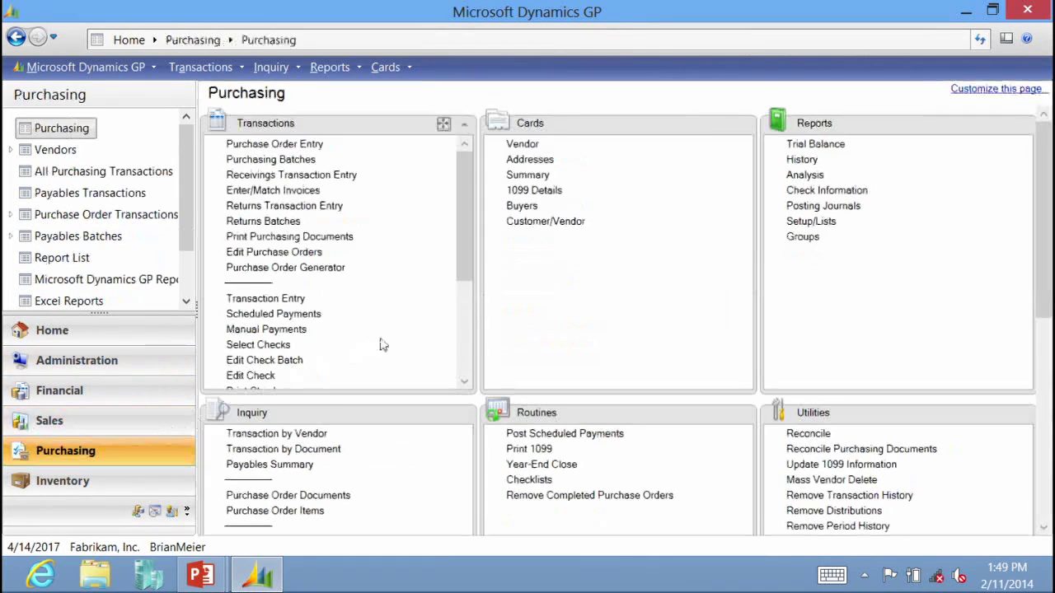
pyautogui.click(520, 144)
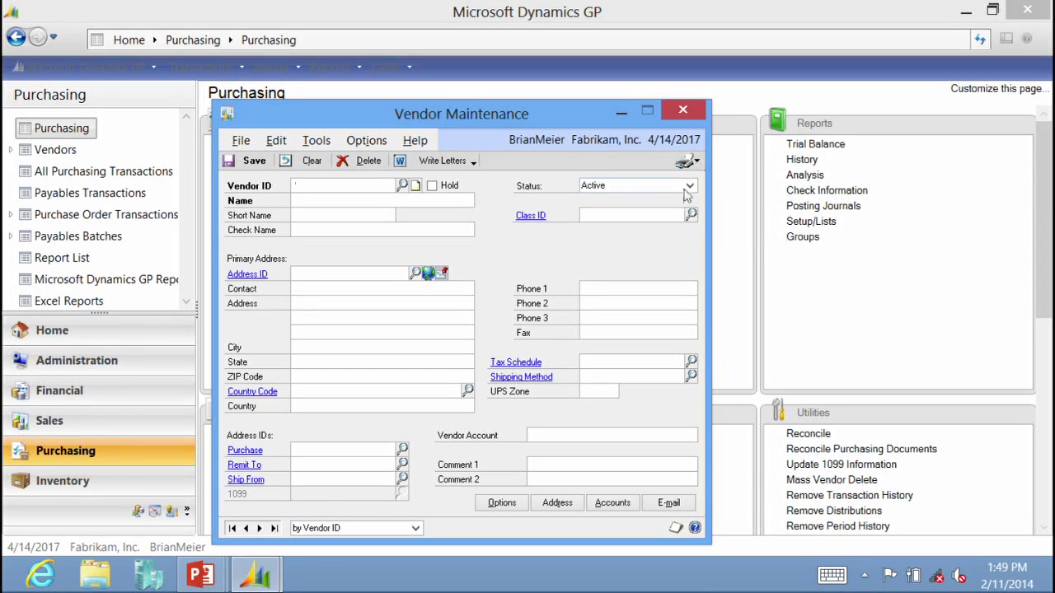
pyautogui.click(682, 110)
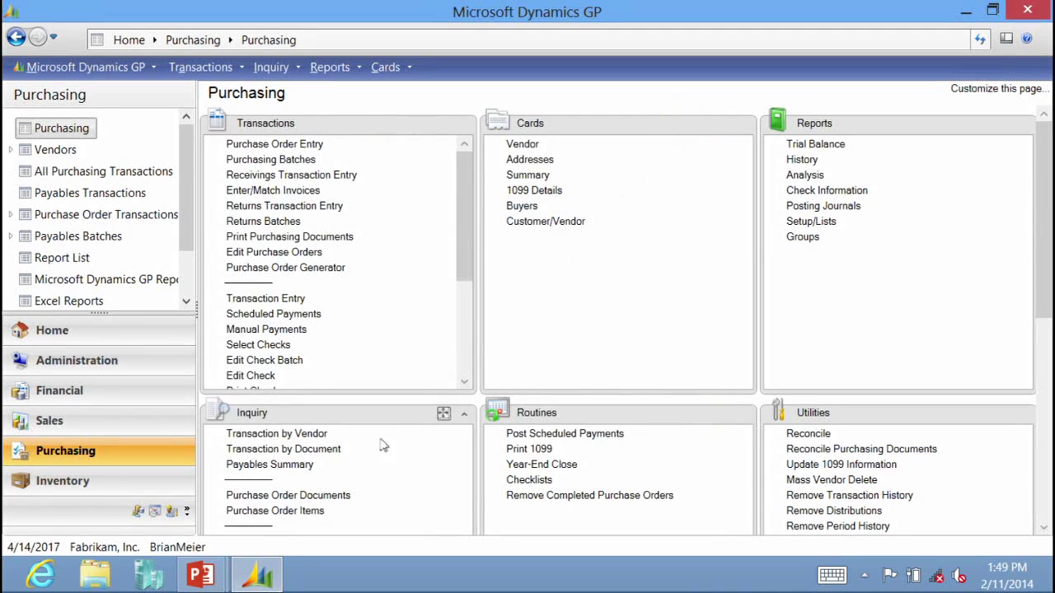
# Step: Switch to the PowerPoint slide show and advance from the Notes slide to Inquiries and Reports
pyautogui.moveTo(201, 577)
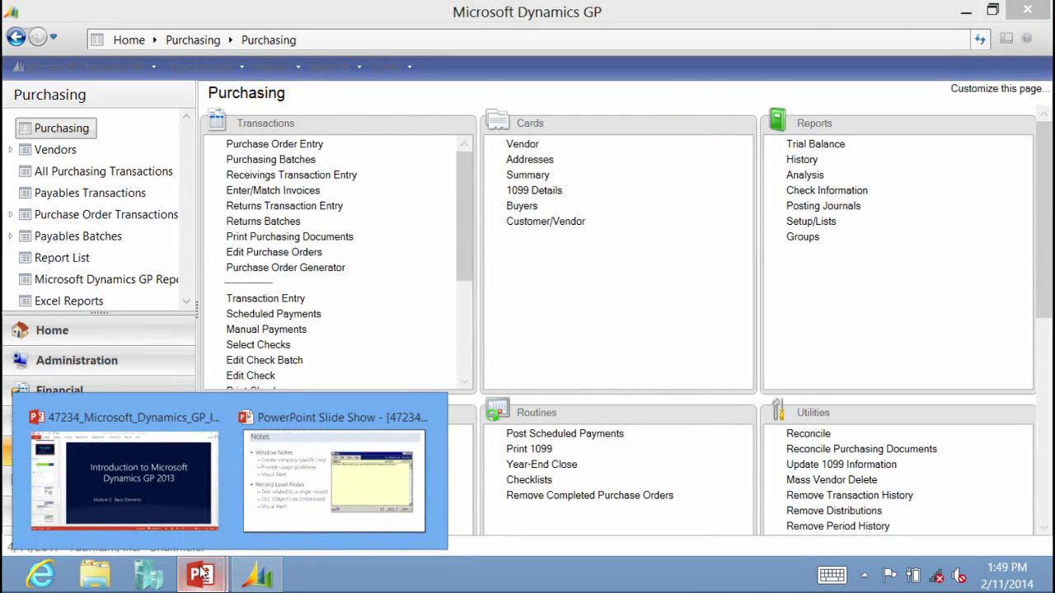
pyautogui.moveTo(238, 526)
pyautogui.hotkey('alt', 'Tab')
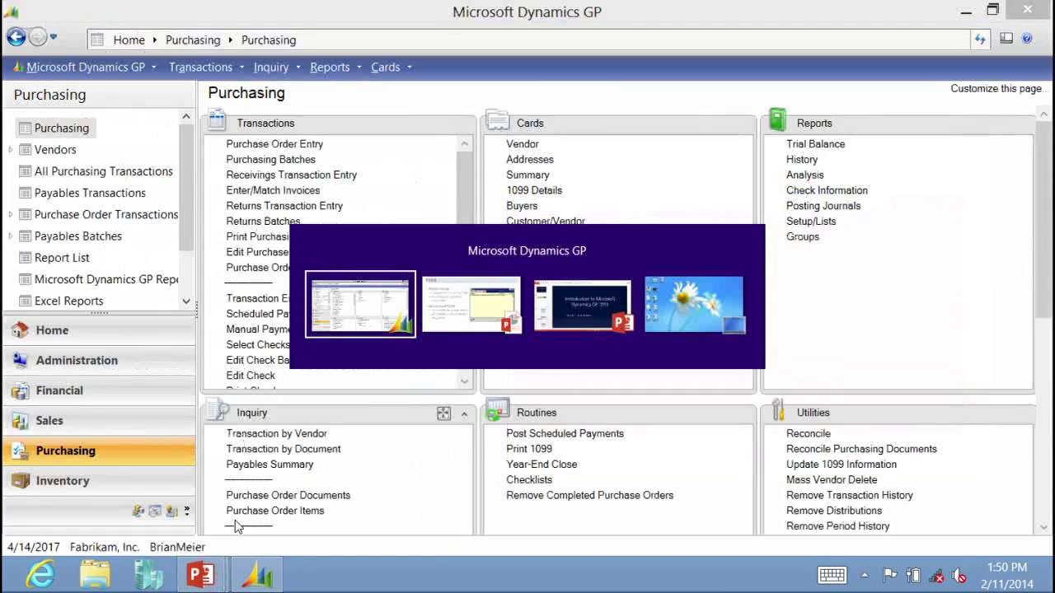
pyautogui.hotkey('alt', 'Tab')
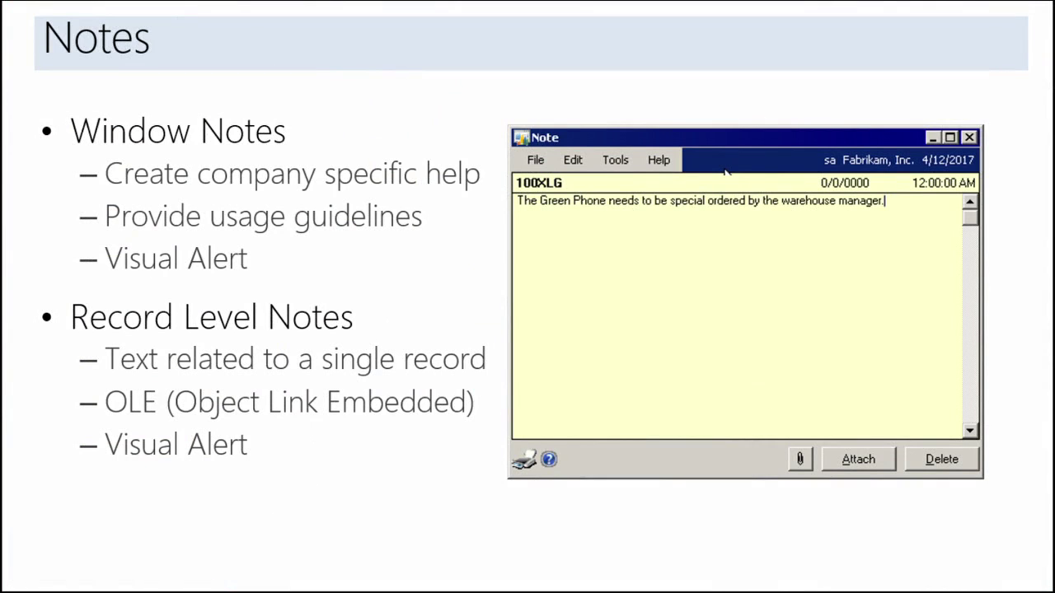
pyautogui.click(419, 259)
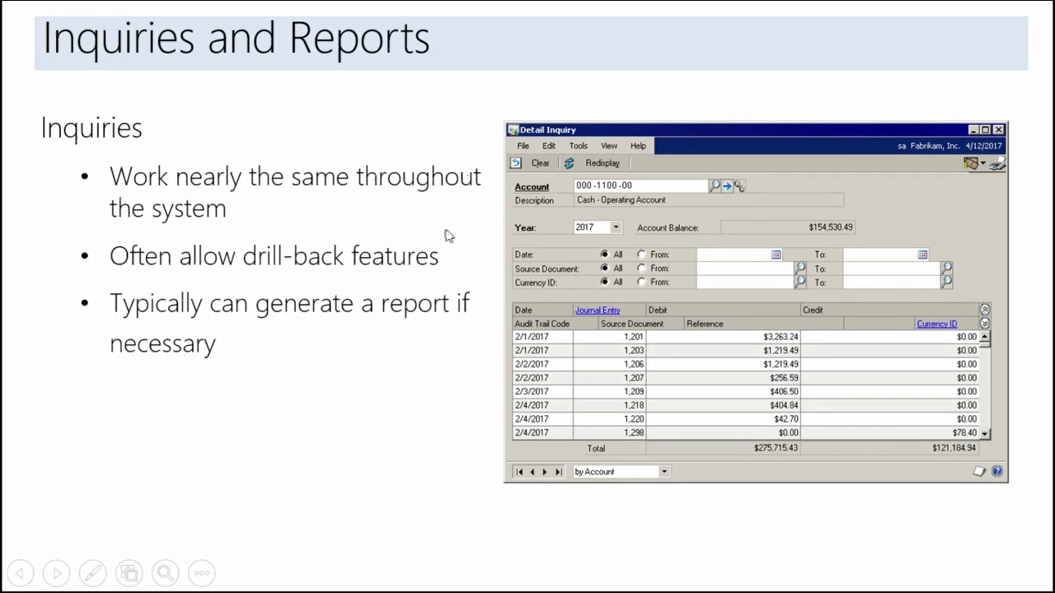
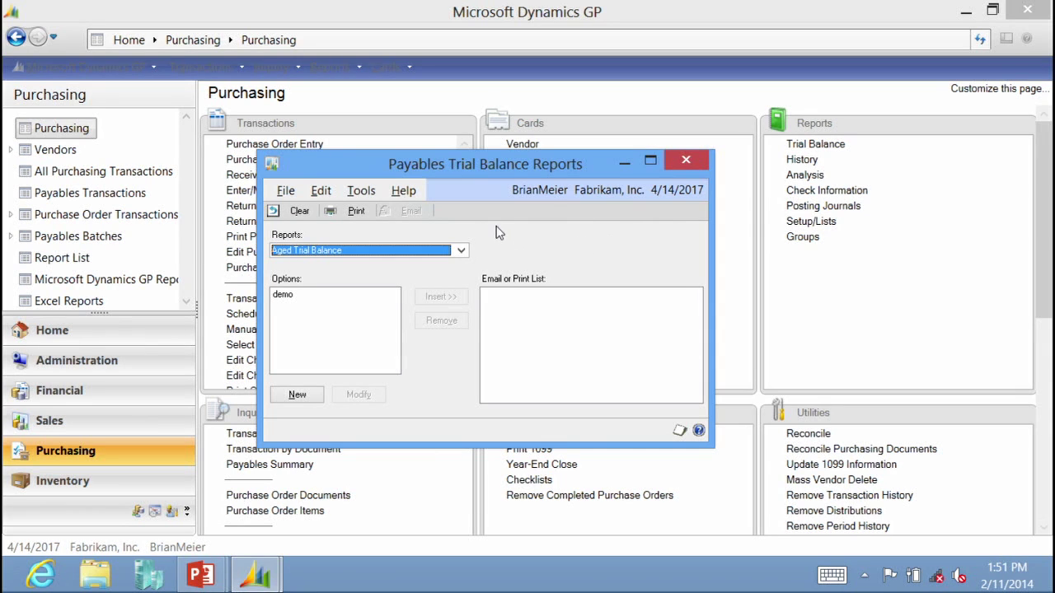
# Step: Review the payables trial balance report types and open a new report option for Aged Trial Balance
pyautogui.click(460, 252)
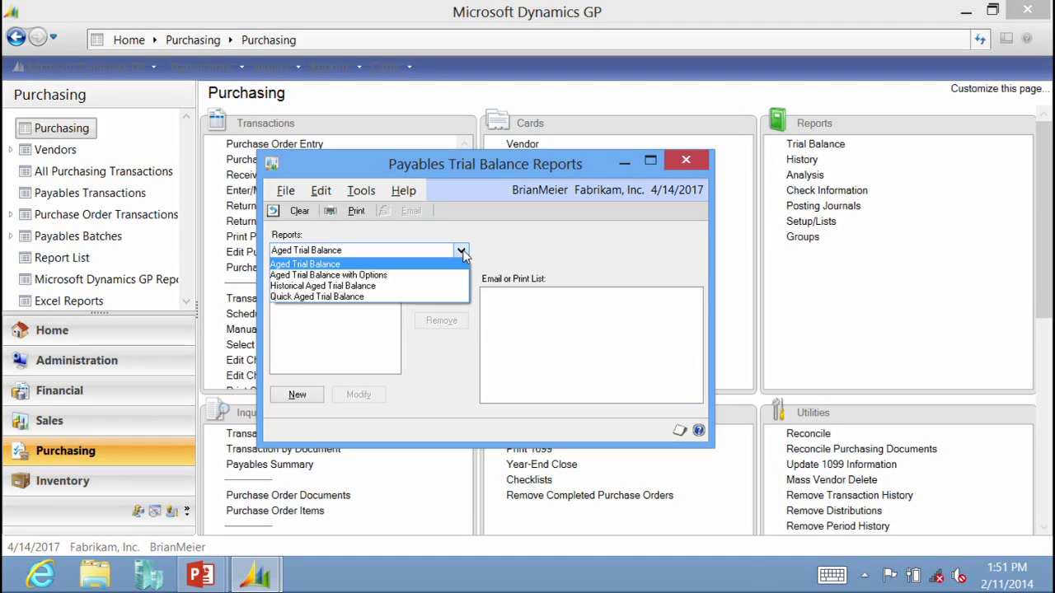
pyautogui.click(461, 251)
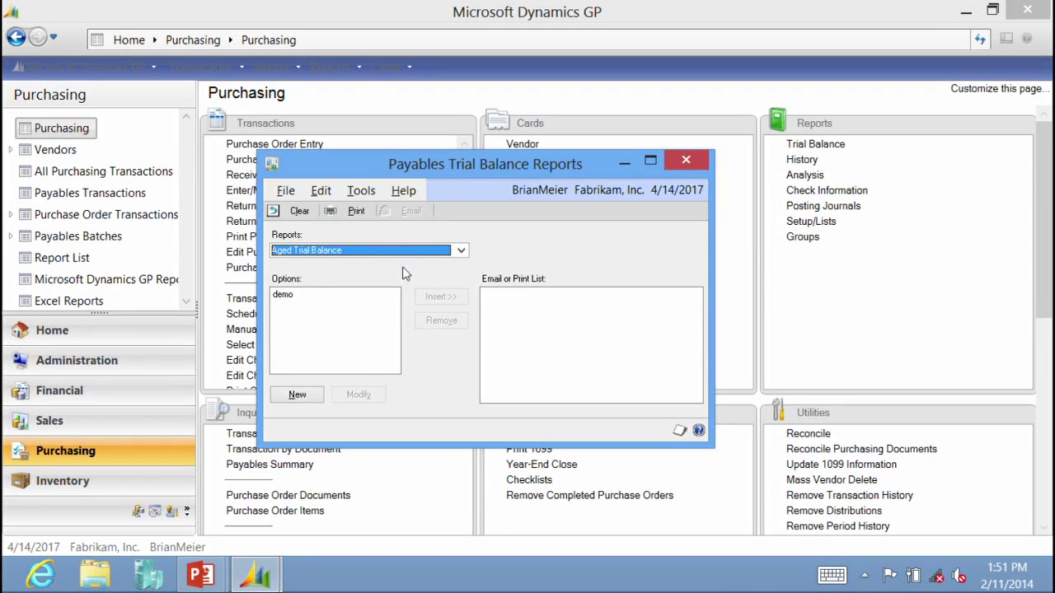
pyautogui.click(295, 396)
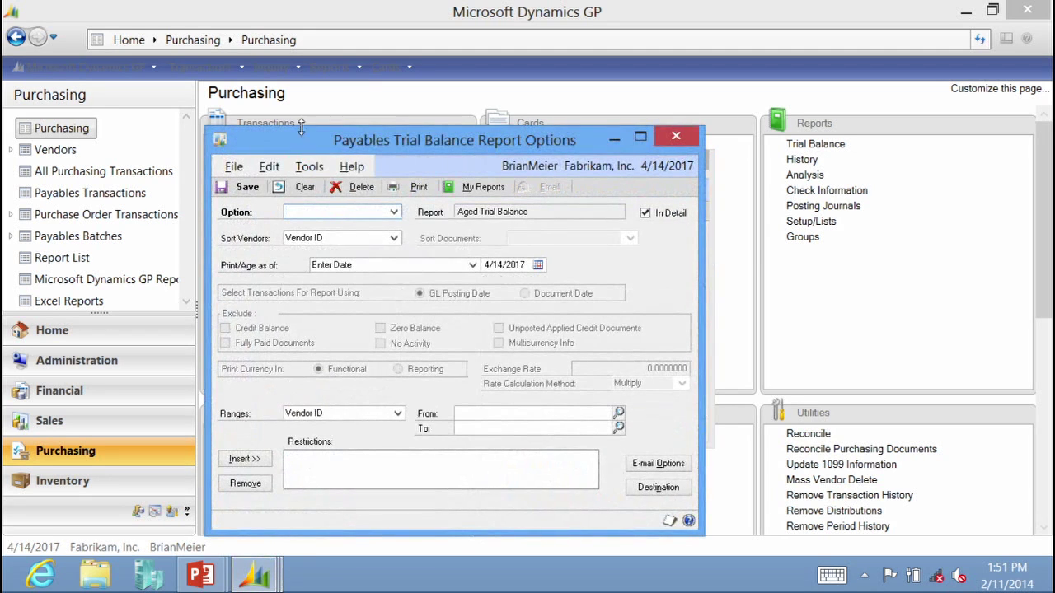
# Step: Name the new Aged Trial Balance report option training and view the available range types, keeping Vendor ID
pyautogui.moveTo(304, 140); pyautogui.dragTo(397, 118)
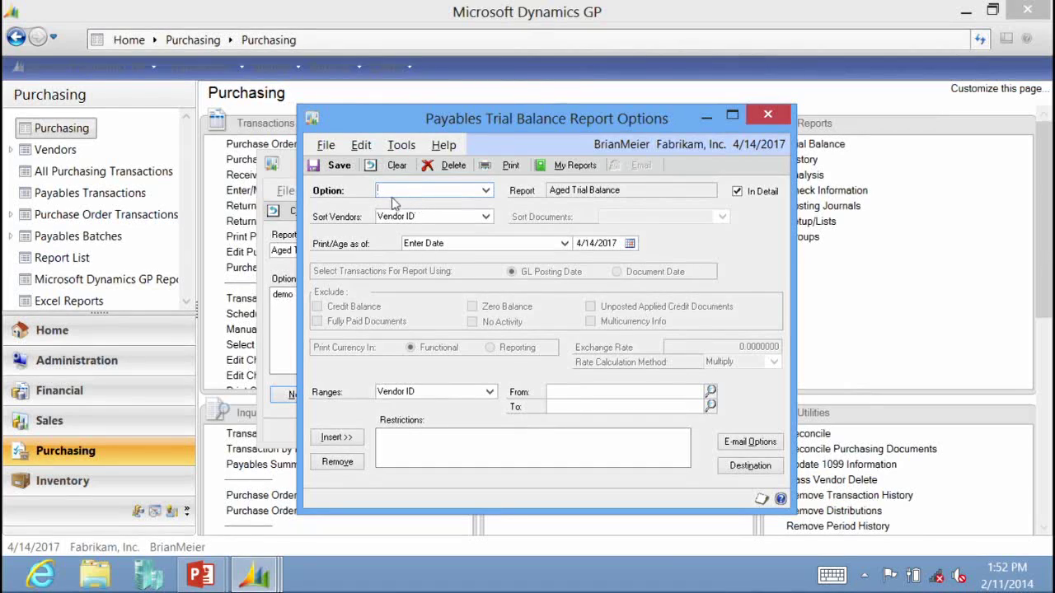
pyautogui.write('training')
pyautogui.press('Tab')
pyautogui.press('Tab')
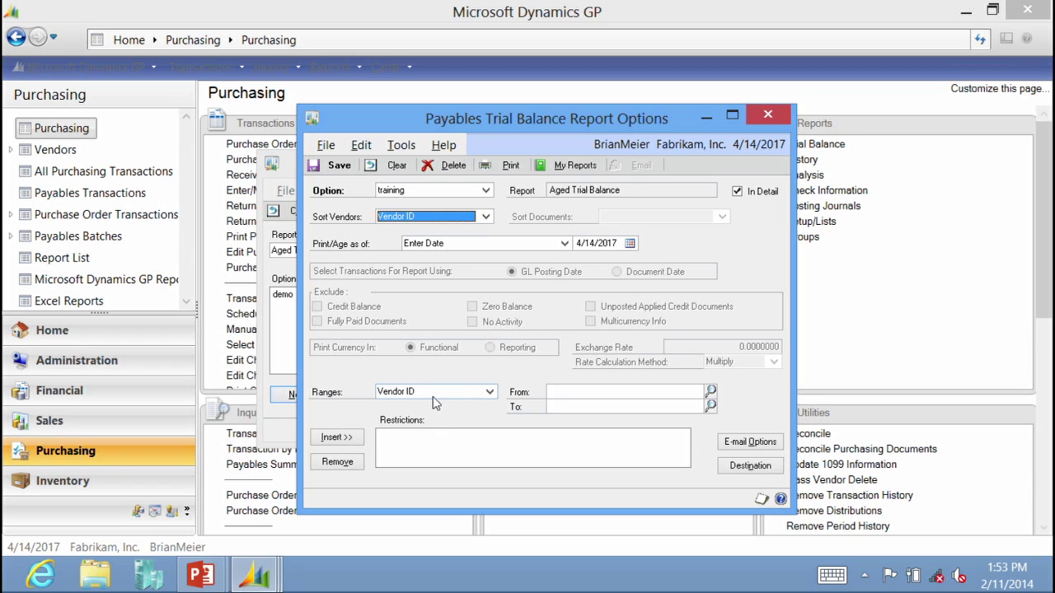
pyautogui.click(488, 393)
pyautogui.click(486, 394)
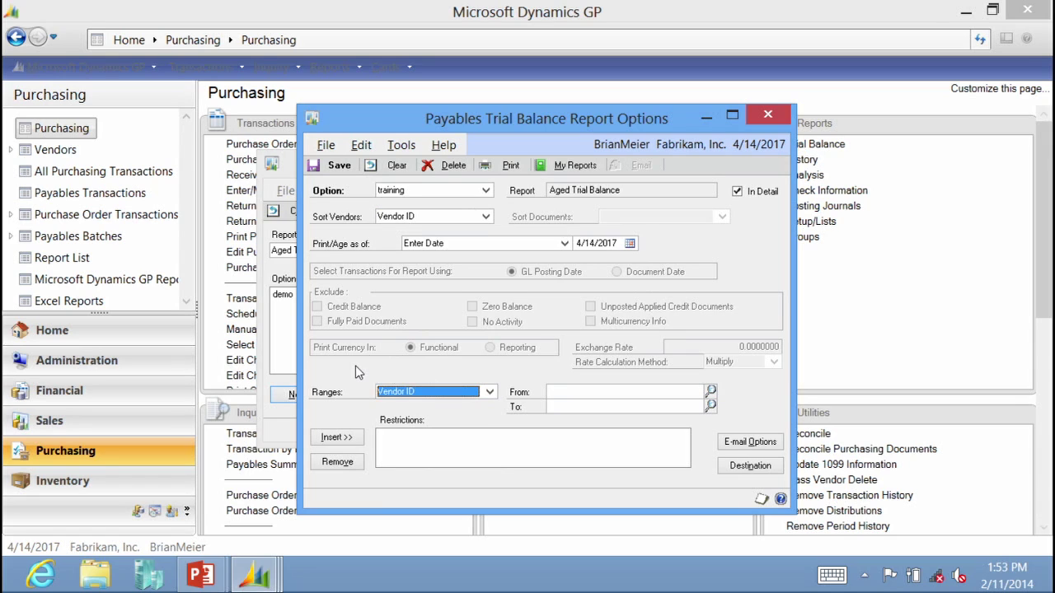
# Step: Set the training option's report destination to Screen instead of Printer, save the option, and close the report options window
pyautogui.click(737, 468)
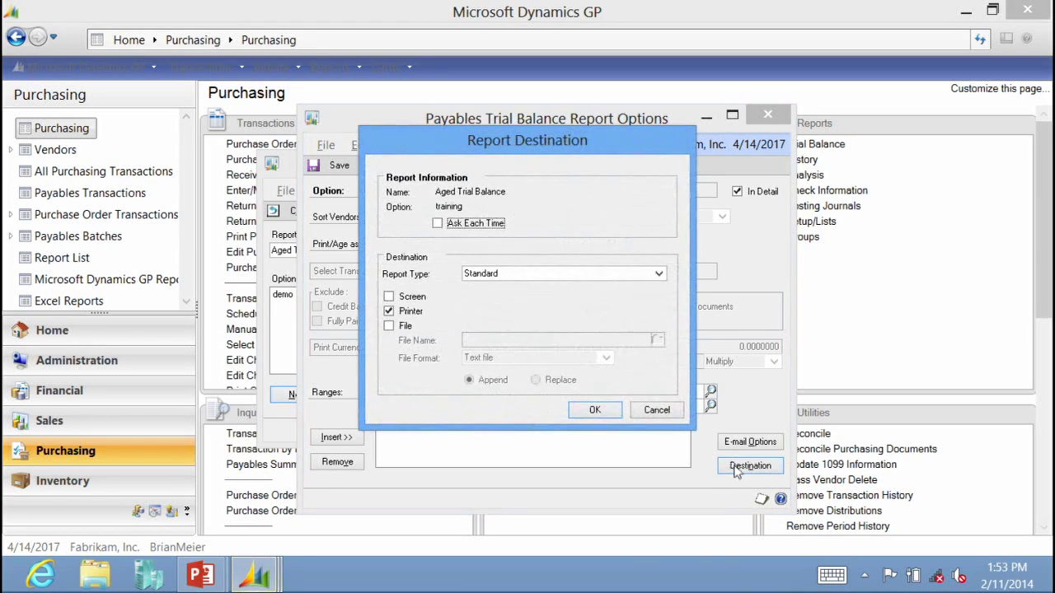
pyautogui.click(388, 312)
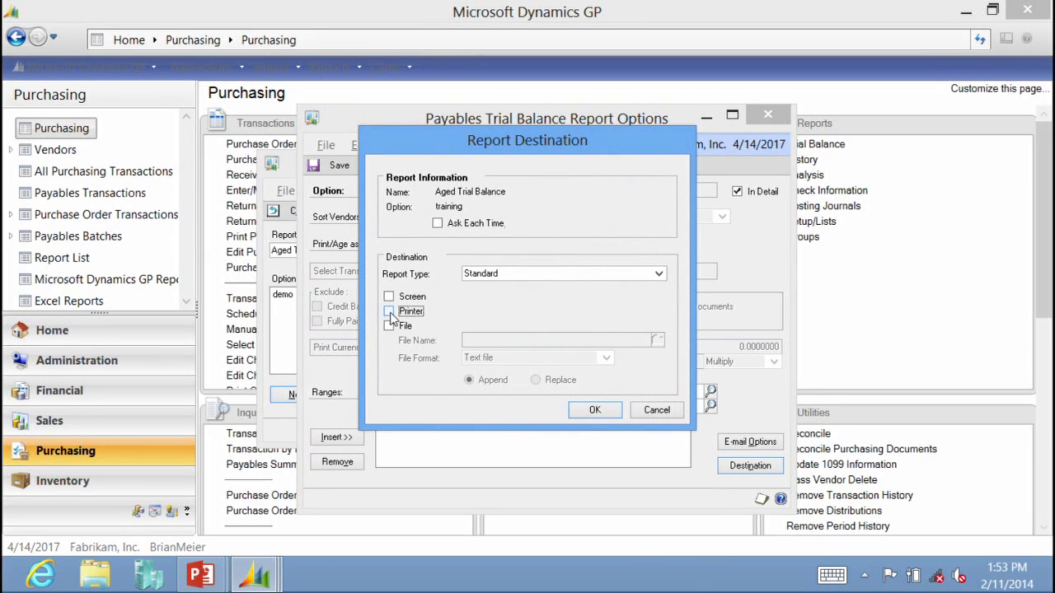
pyautogui.click(389, 297)
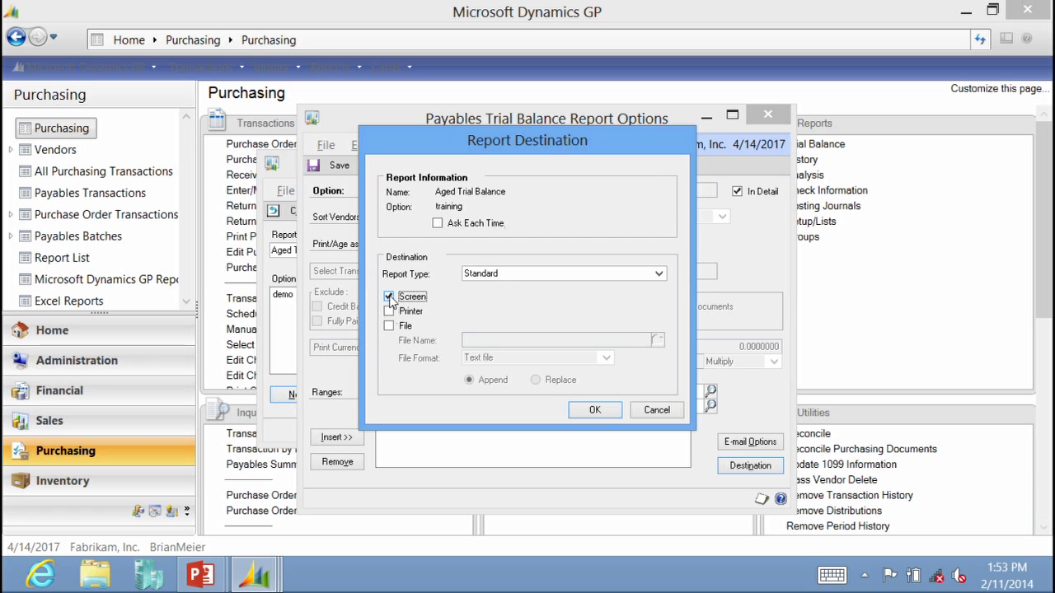
pyautogui.click(581, 412)
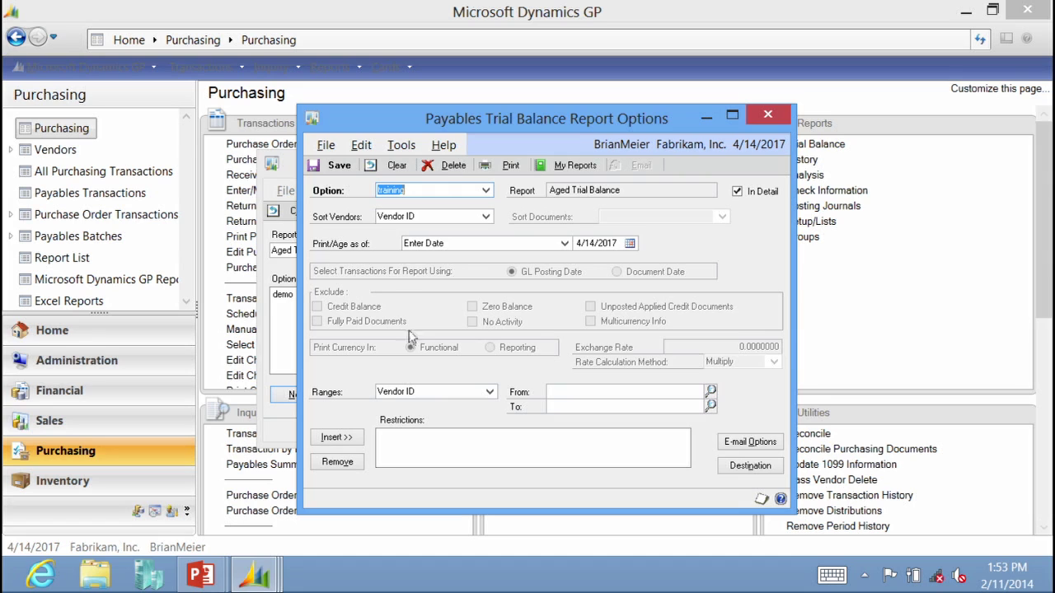
pyautogui.click(338, 165)
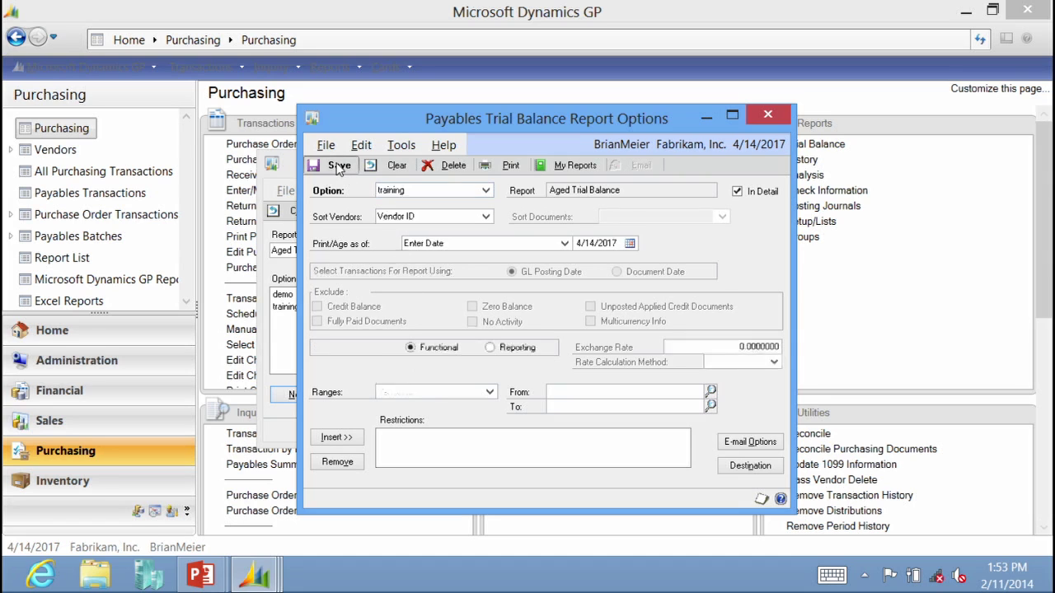
pyautogui.click(768, 115)
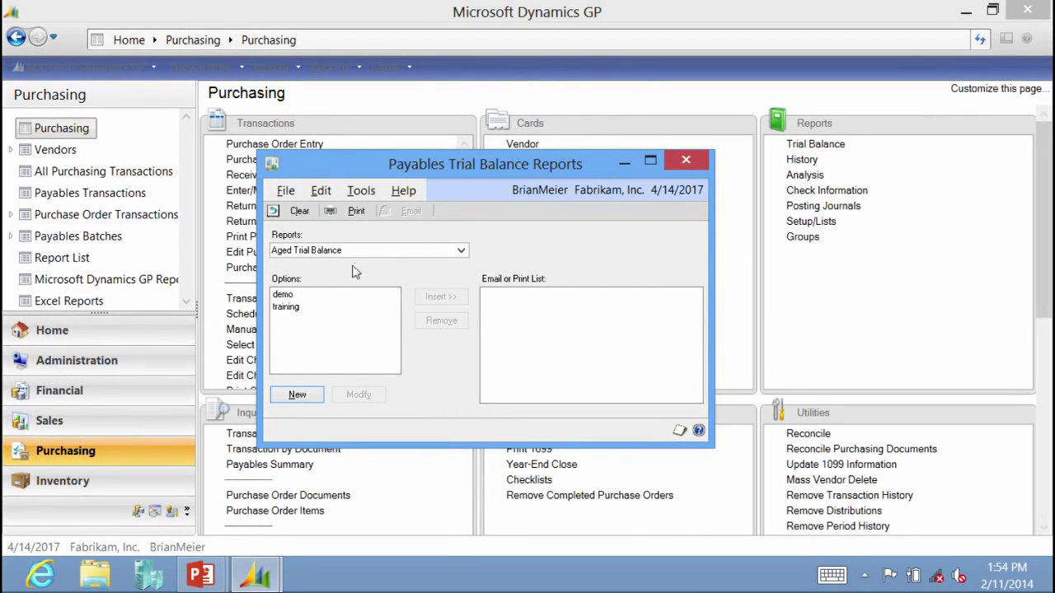
# Step: Insert the training and demo options into the Email or Print List, and remove Aged Trial Balance-training from it
pyautogui.click(283, 313)
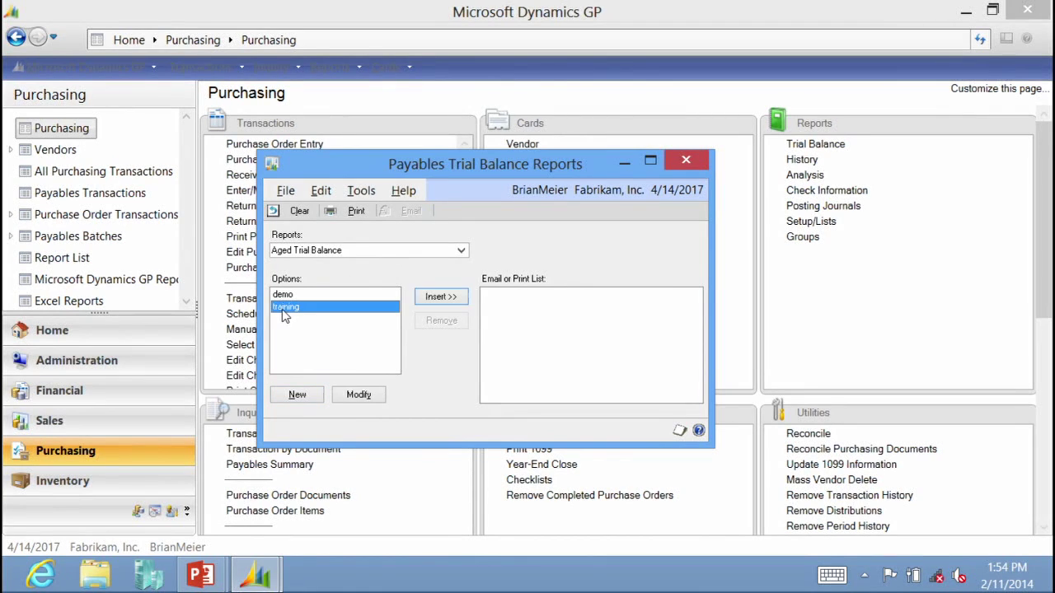
pyautogui.click(438, 297)
pyautogui.click(286, 297)
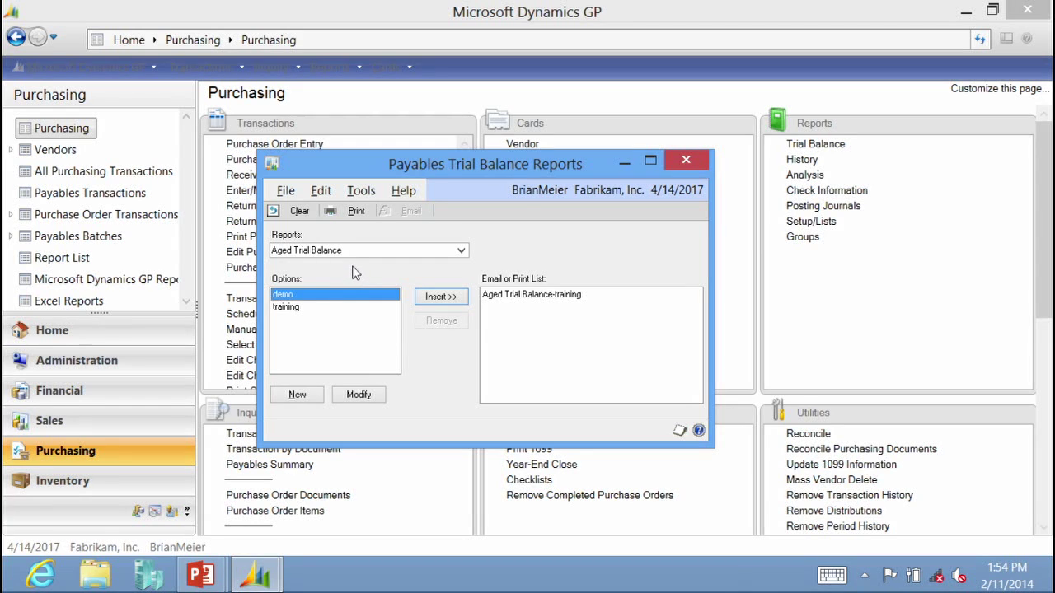
pyautogui.click(432, 297)
pyautogui.click(500, 296)
pyautogui.click(440, 321)
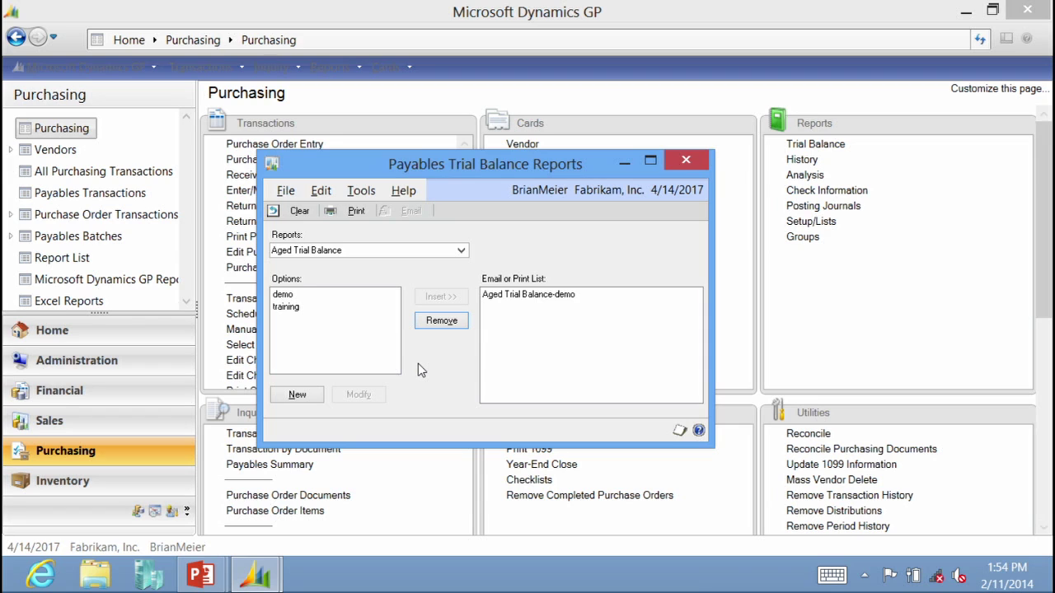
# Step: Modify the training report option to sort vendors by Vendor Class, save it, and close the options window
pyautogui.click(282, 307)
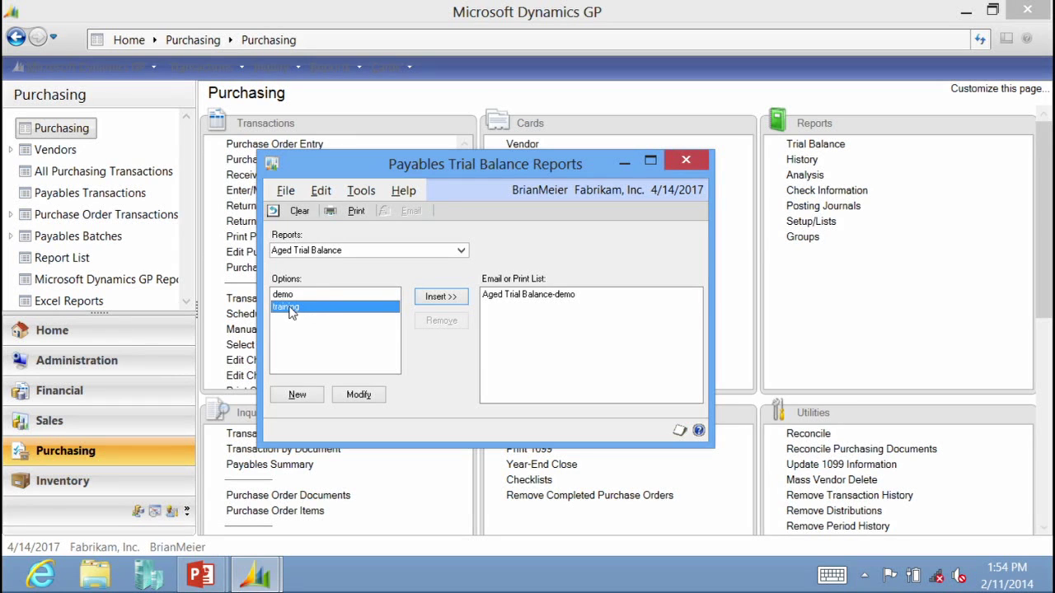
pyautogui.click(357, 394)
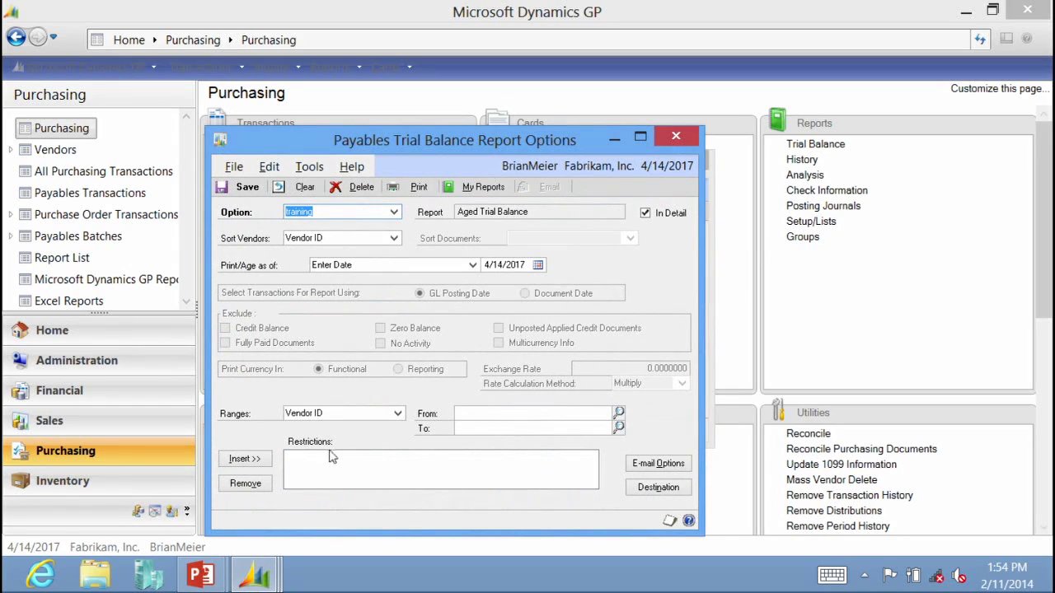
pyautogui.click(393, 238)
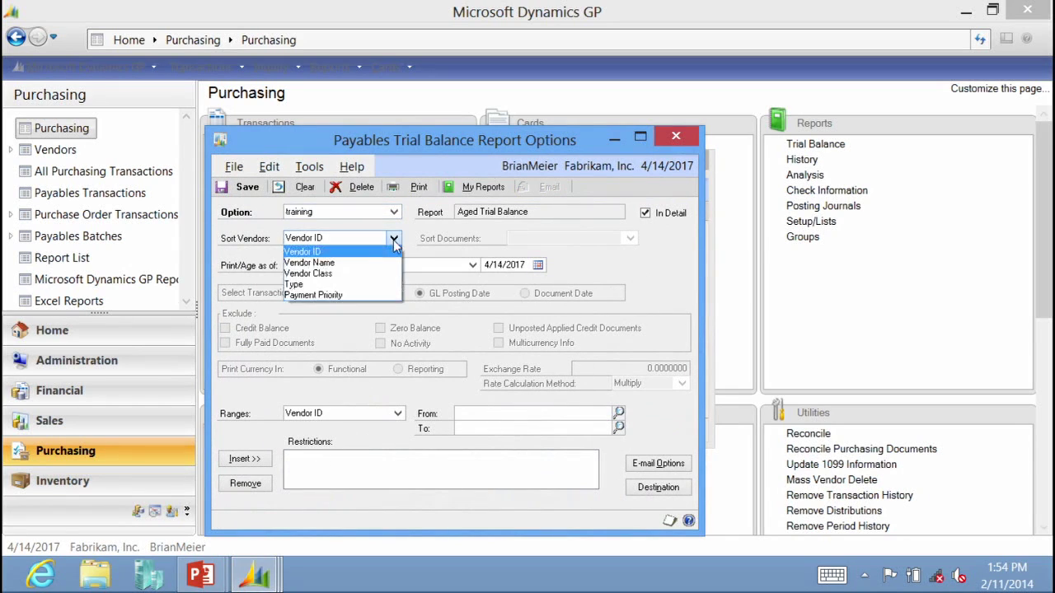
pyautogui.click(321, 273)
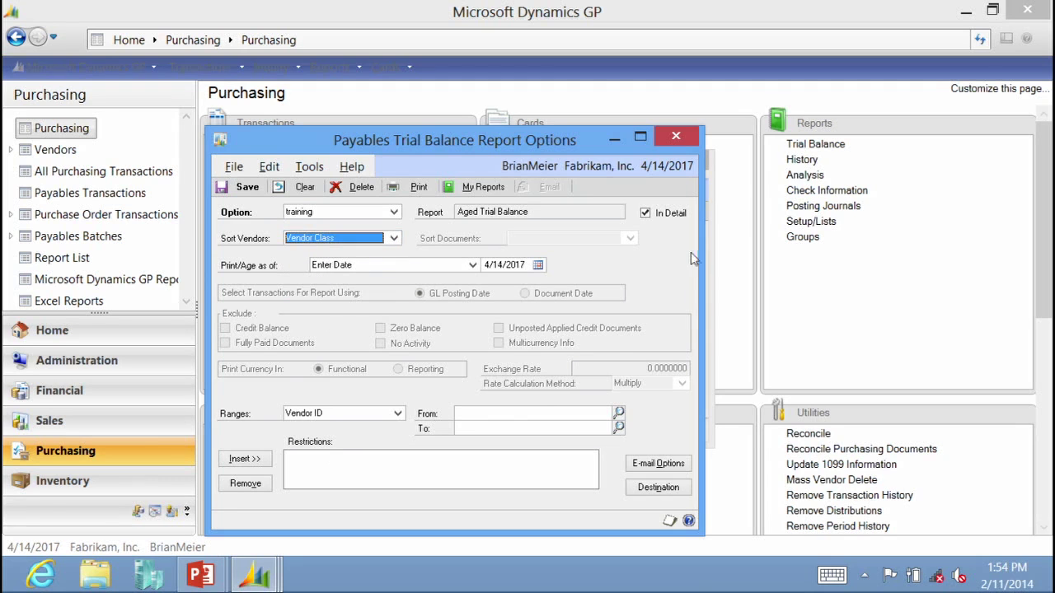
pyautogui.click(244, 187)
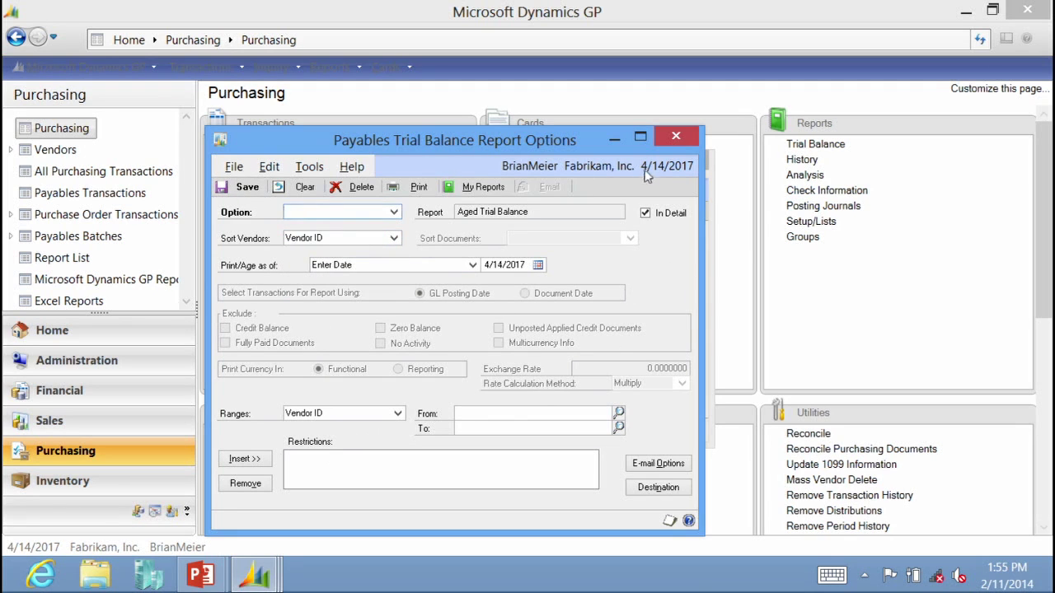
pyautogui.click(677, 139)
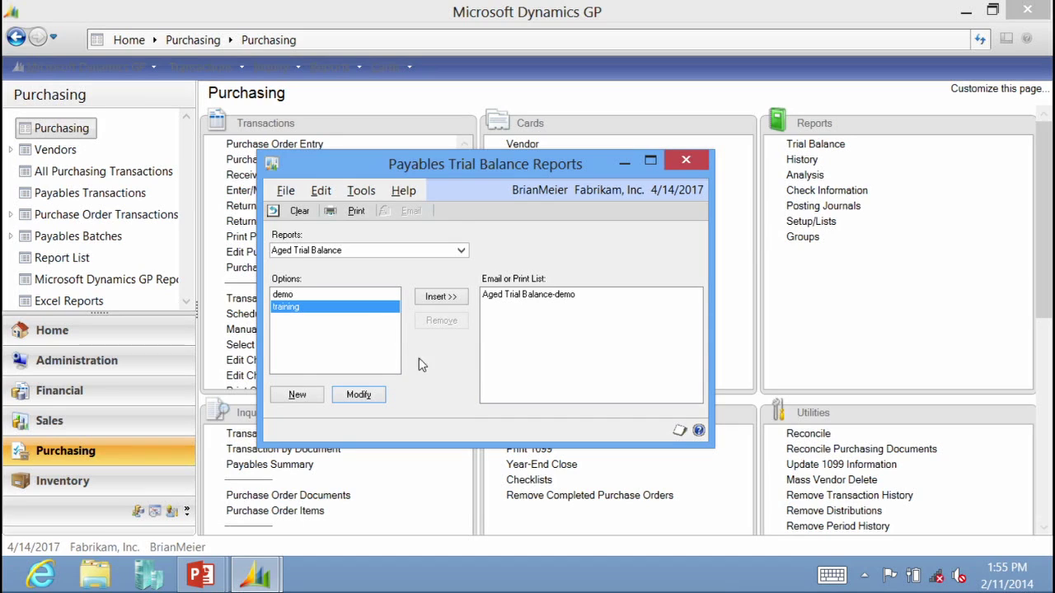
# Step: Clear the Email or Print List and close the Payables Trial Balance Reports window
pyautogui.click(298, 212)
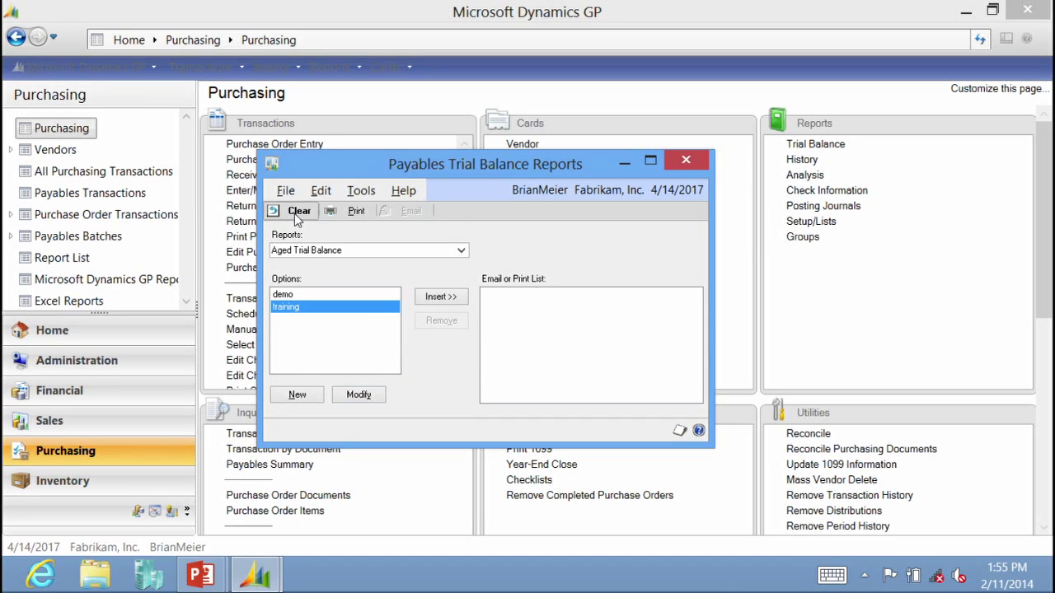
pyautogui.click(688, 161)
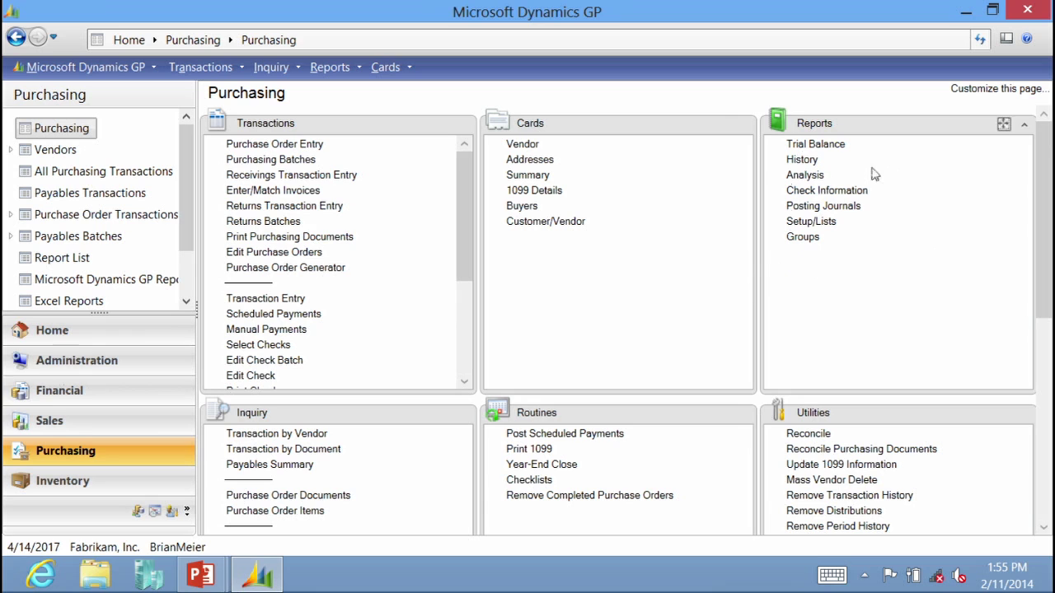
# Step: Go to the Home area, expand Report Shortcuts, and look through the report categories for Financial and Purchasing
pyautogui.click(78, 337)
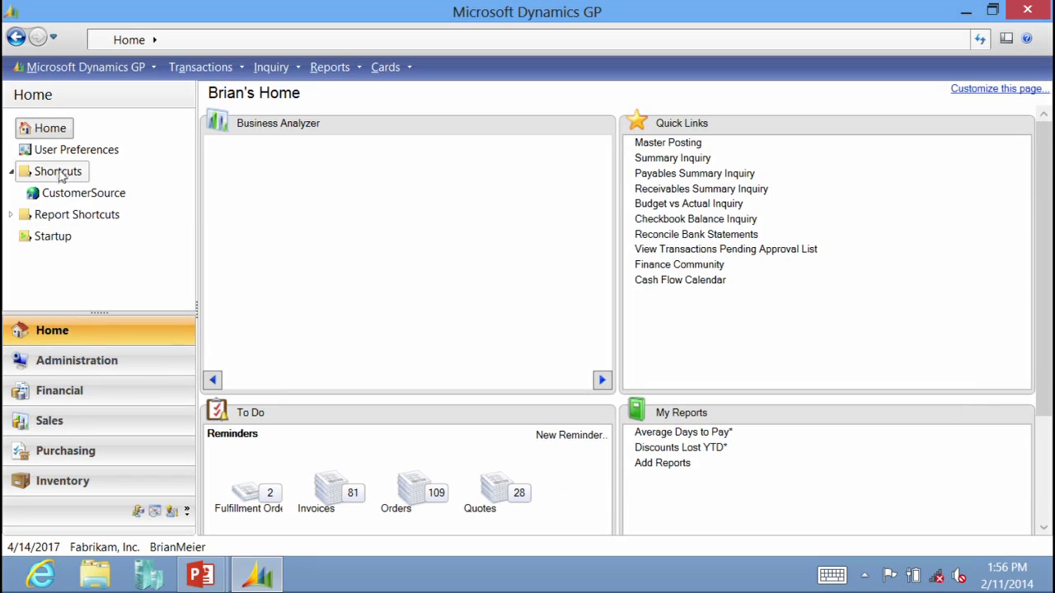
pyautogui.click(17, 216)
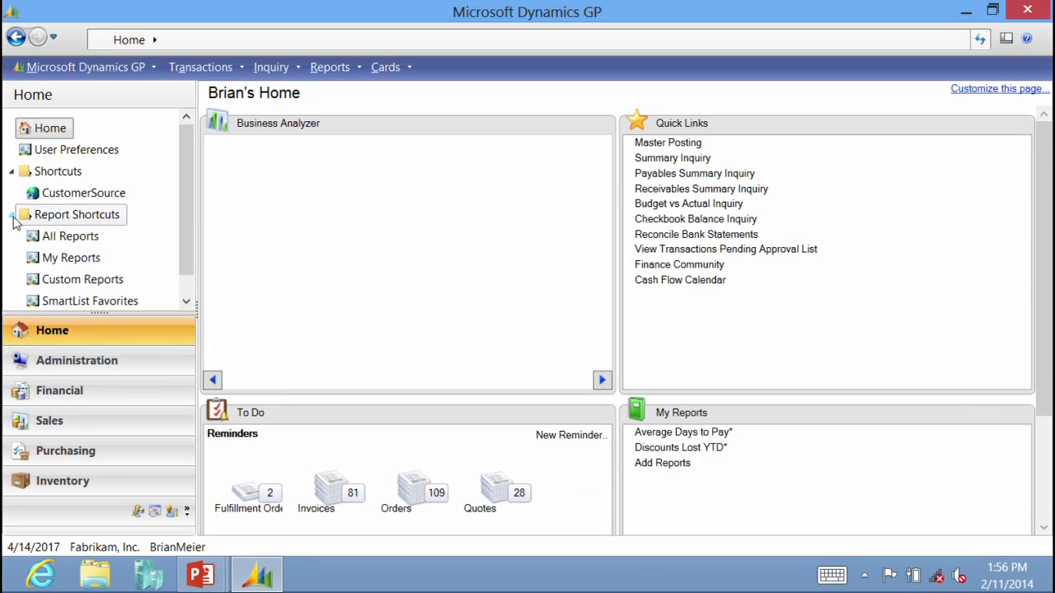
pyautogui.moveTo(185, 241); pyautogui.dragTo(184, 267)
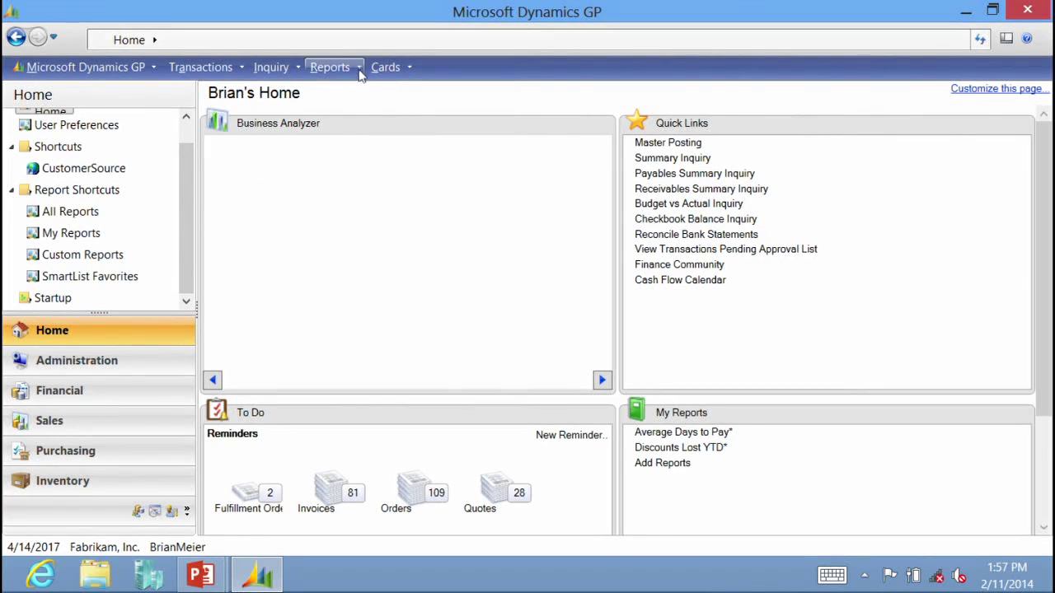
pyautogui.click(359, 70)
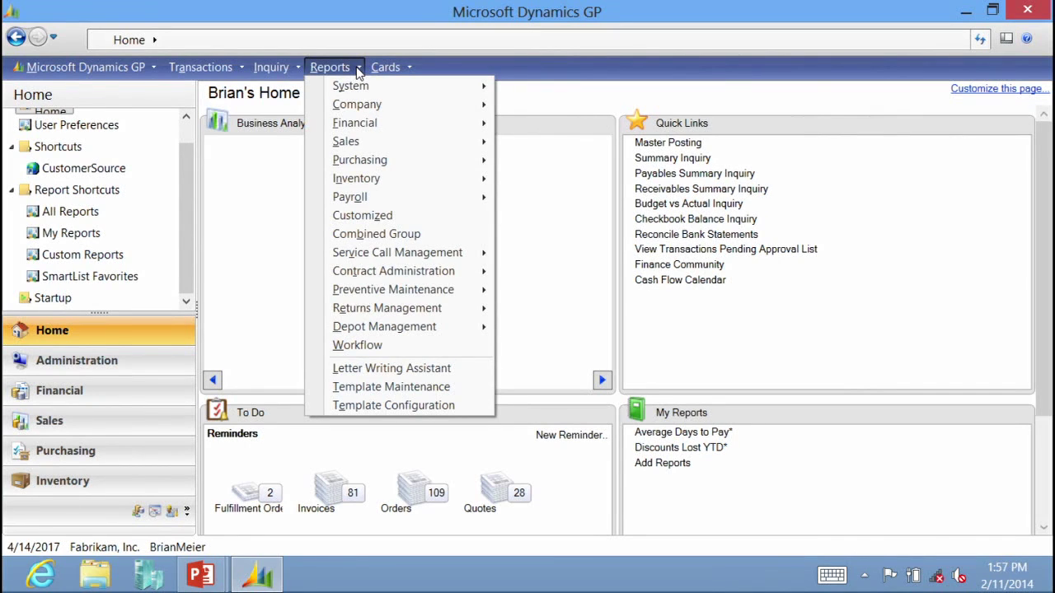
pyautogui.moveTo(362, 108)
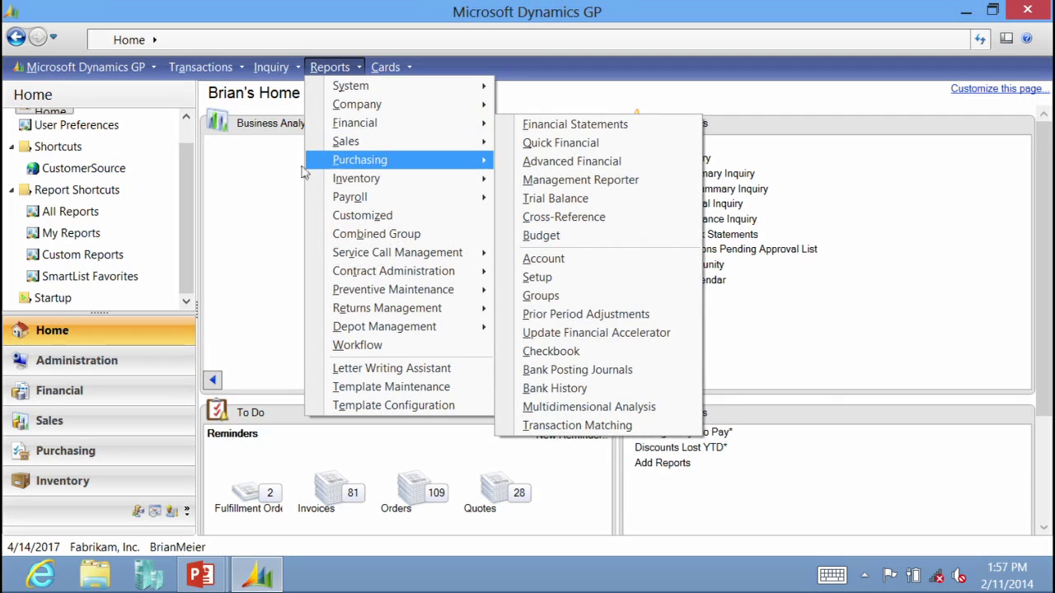
pyautogui.moveTo(362, 161)
pyautogui.click(196, 283)
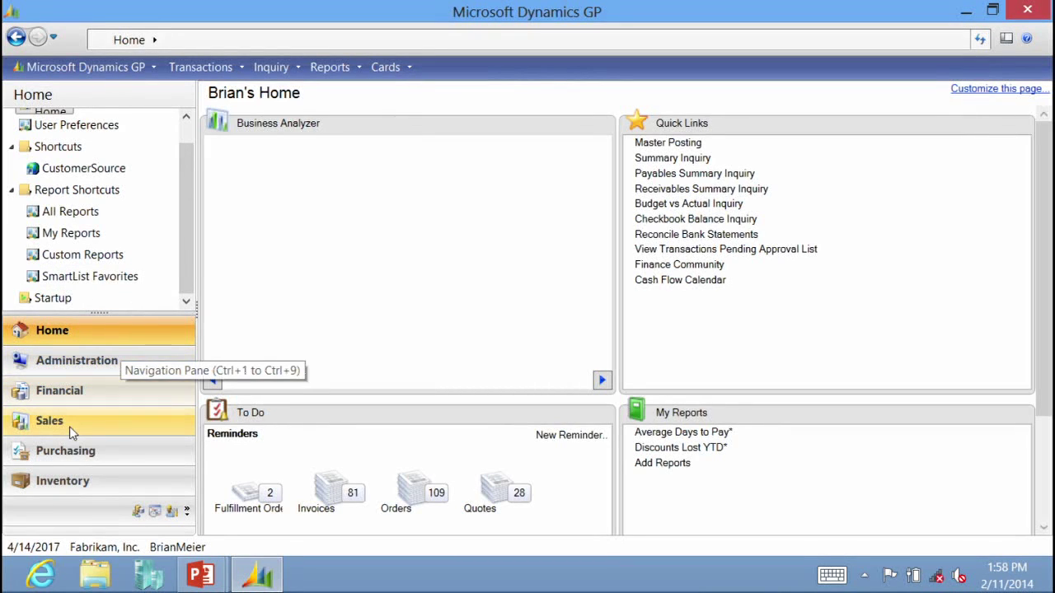
# Step: Open the Sales inquiry Transaction by Customer and look up the transactions of Aaron Fitz Electrical
pyautogui.click(70, 422)
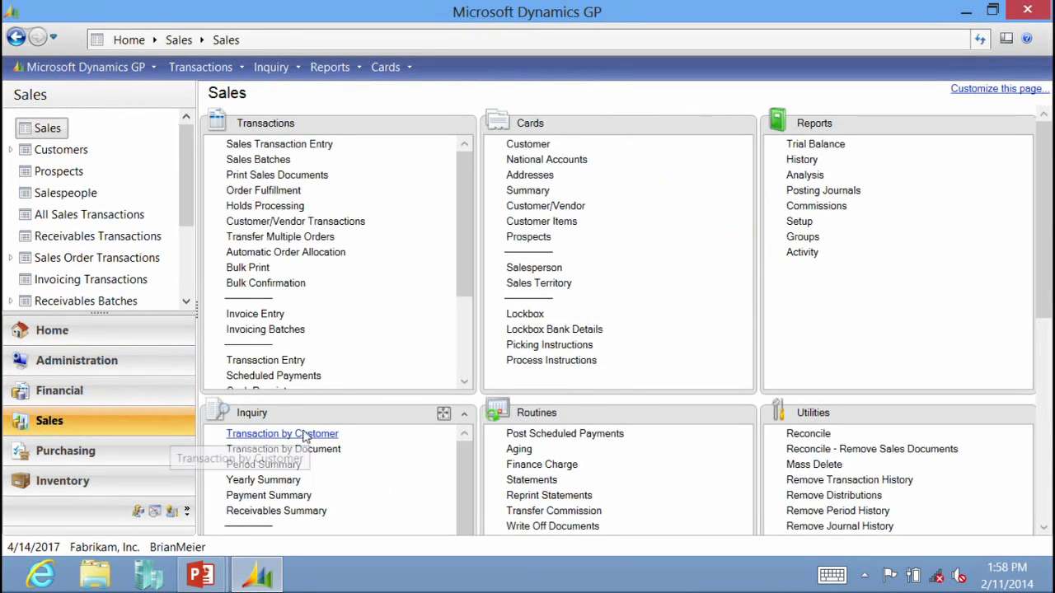
pyautogui.click(306, 434)
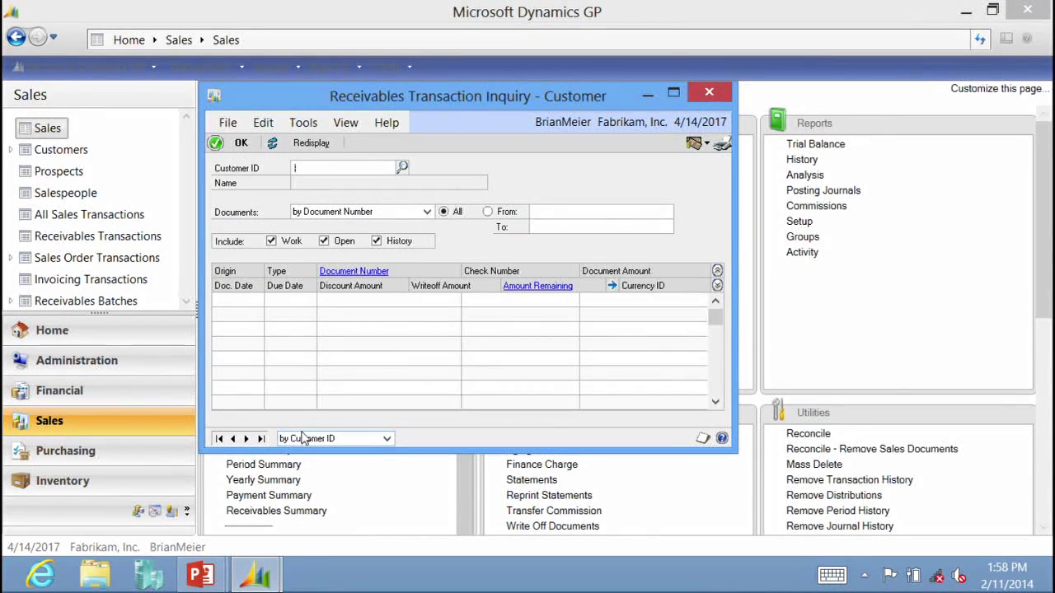
pyautogui.click(402, 168)
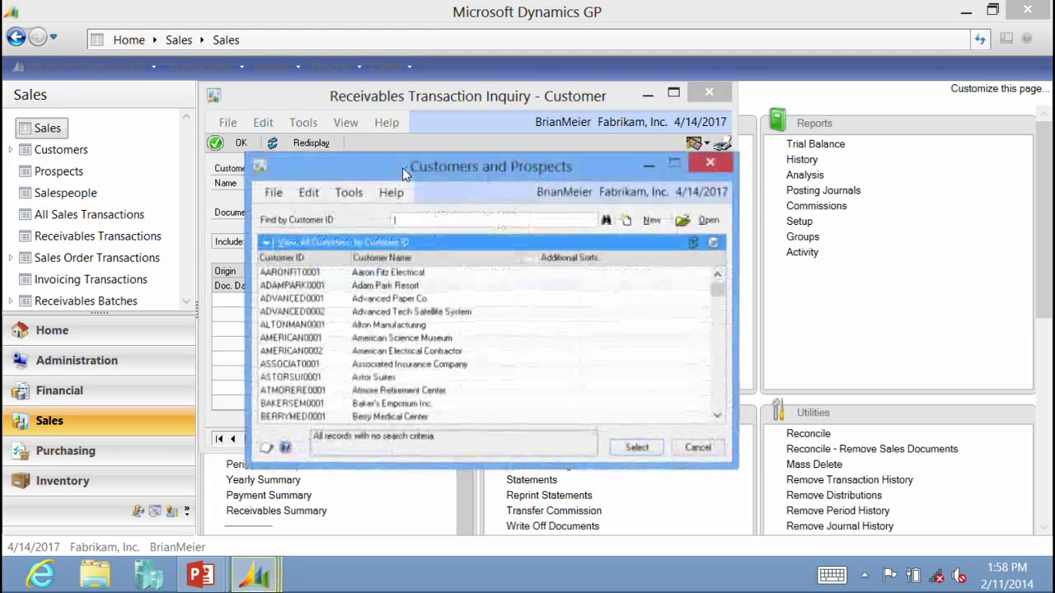
pyautogui.click(636, 448)
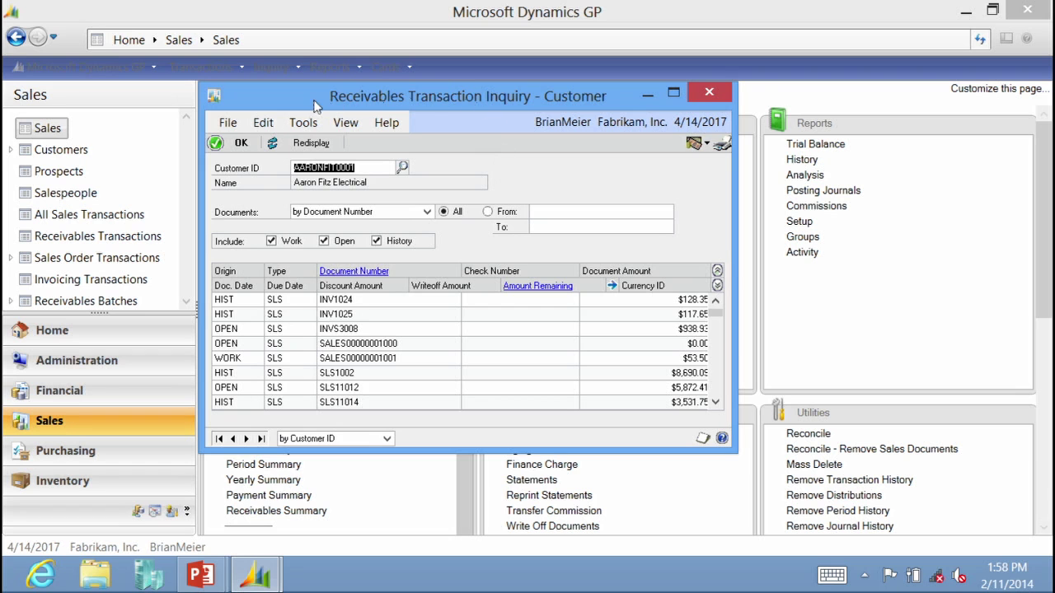
pyautogui.moveTo(311, 103); pyautogui.dragTo(340, 110)
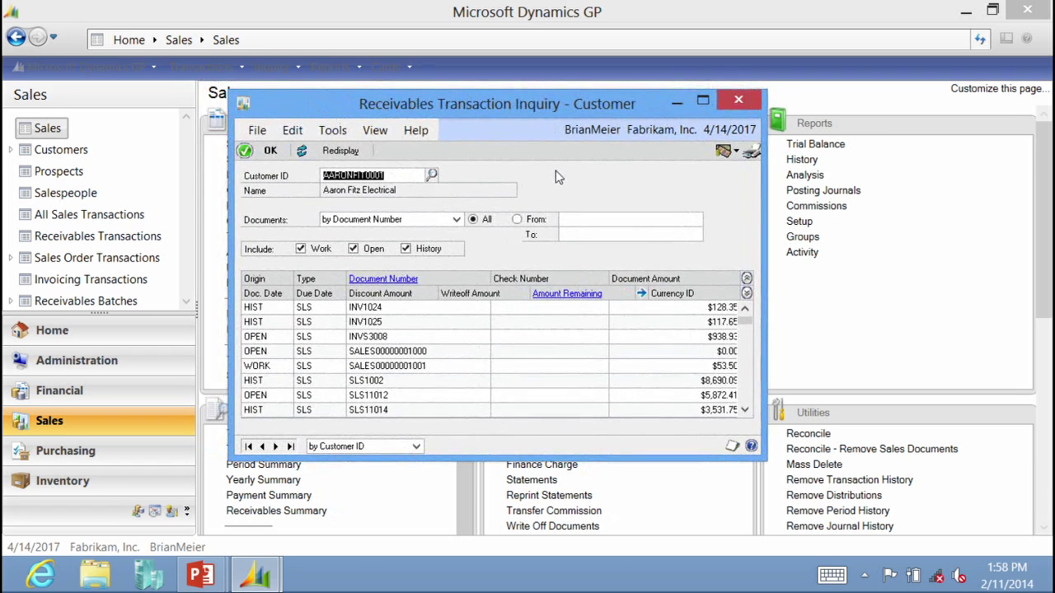
# Step: Review the Documents sort choices and try the From range option before restoring All
pyautogui.click(456, 220)
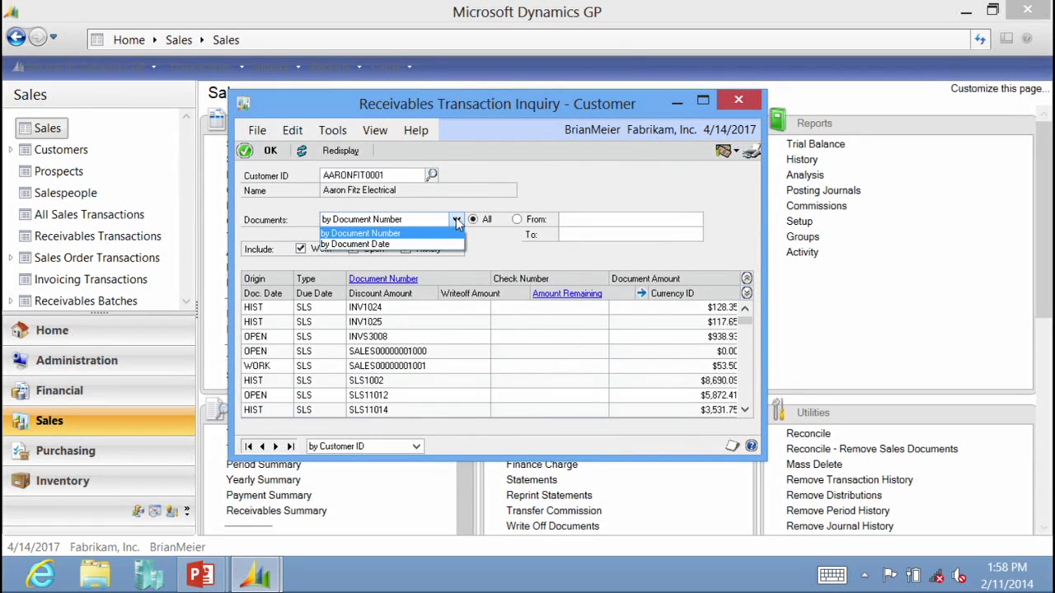
pyautogui.click(456, 223)
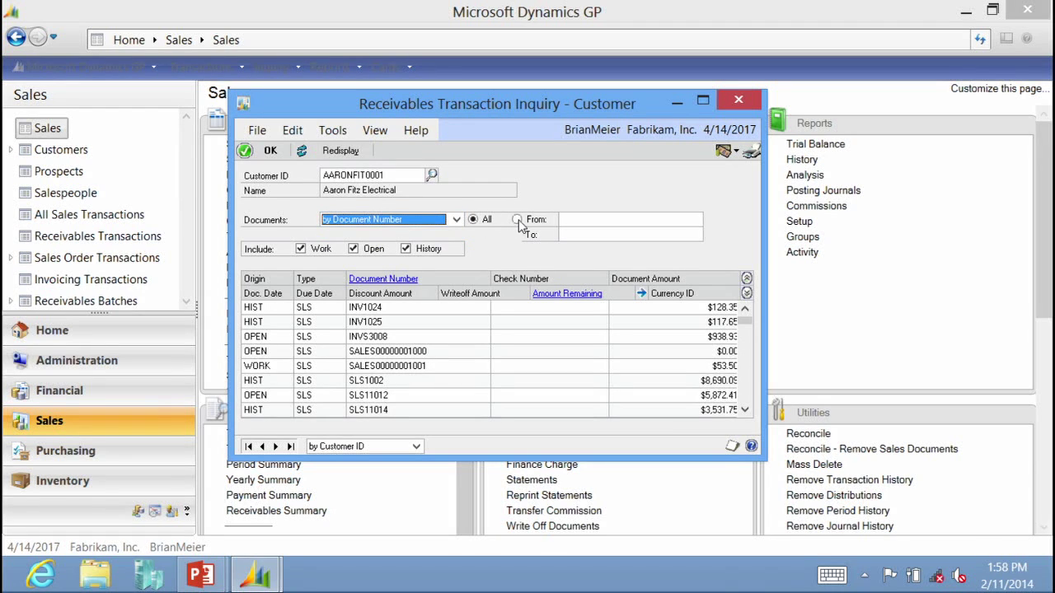
pyautogui.click(516, 220)
pyautogui.click(472, 221)
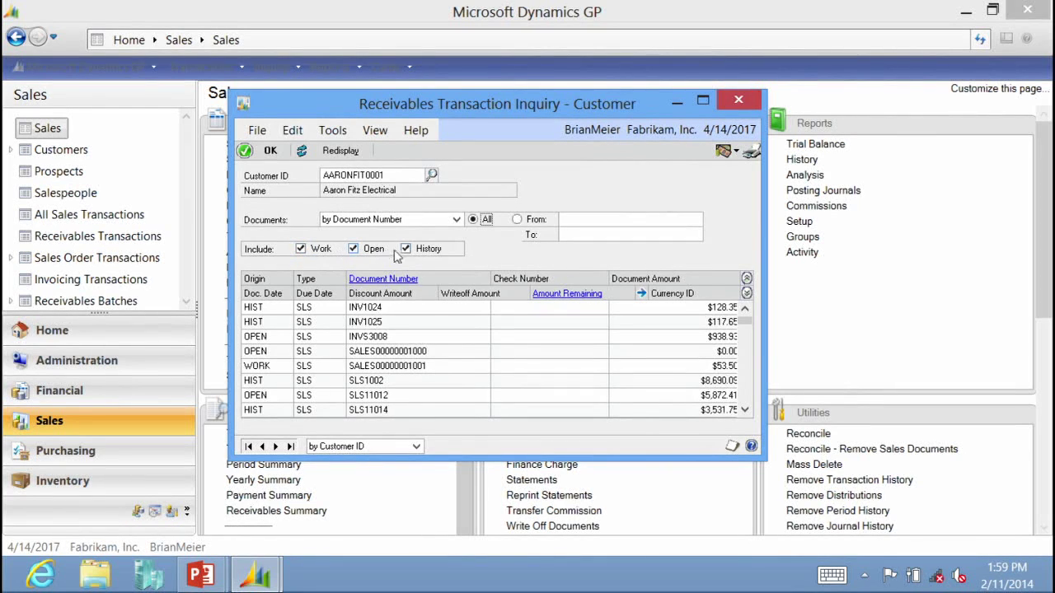
# Step: Exclude Work and Open transactions from the inquiry and redisplay it with History only
pyautogui.click(353, 250)
pyautogui.click(301, 249)
pyautogui.click(336, 155)
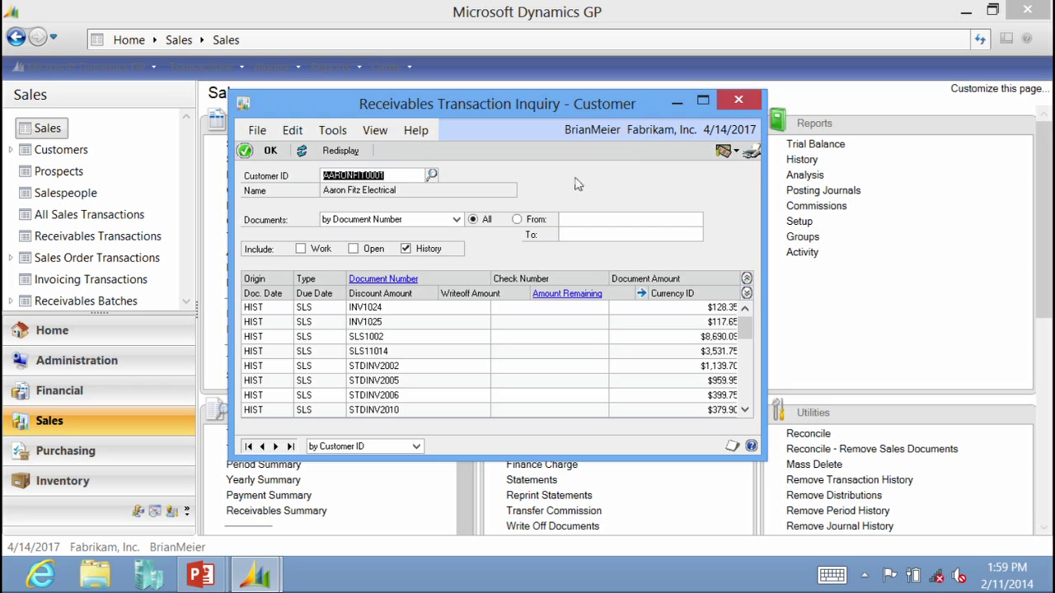
# Step: Expand the inquiry rows to show transaction details, and output the RM Transaction Inquiry Report to the Screen instead of the Printer
pyautogui.click(746, 294)
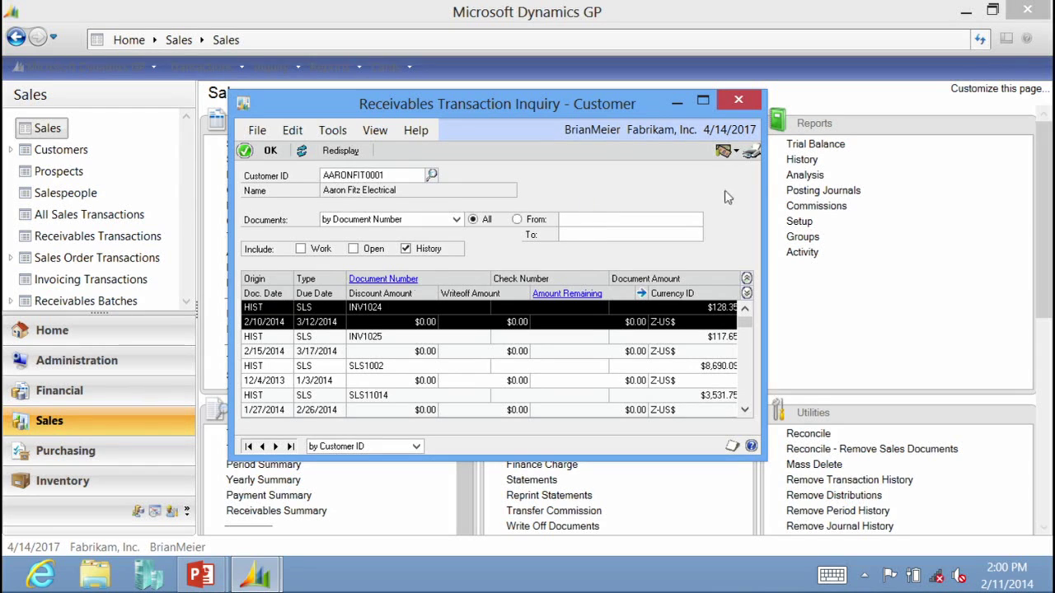
pyautogui.click(751, 154)
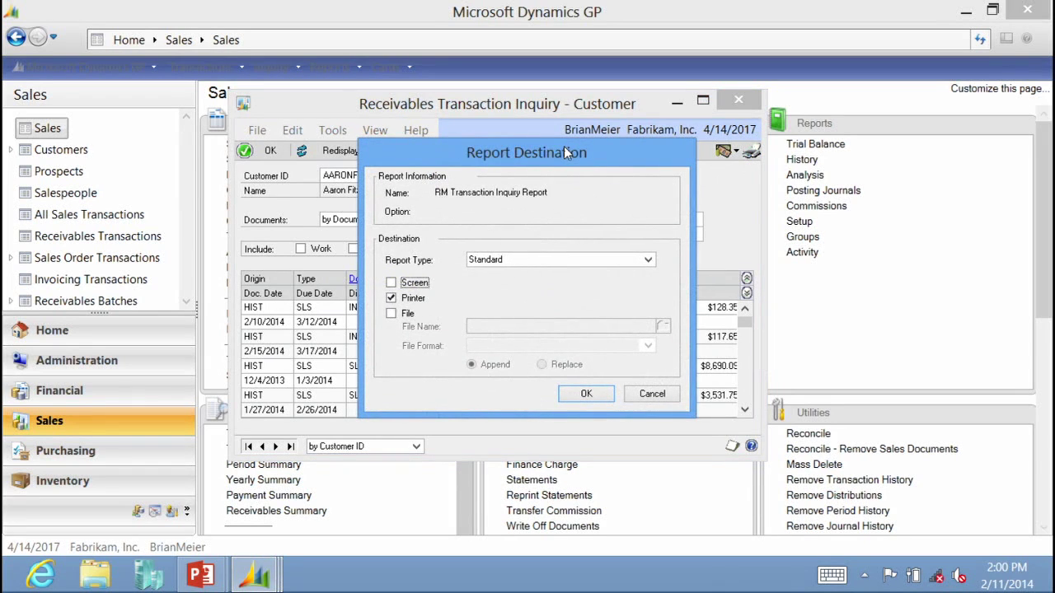
pyautogui.moveTo(567, 154); pyautogui.dragTo(561, 176)
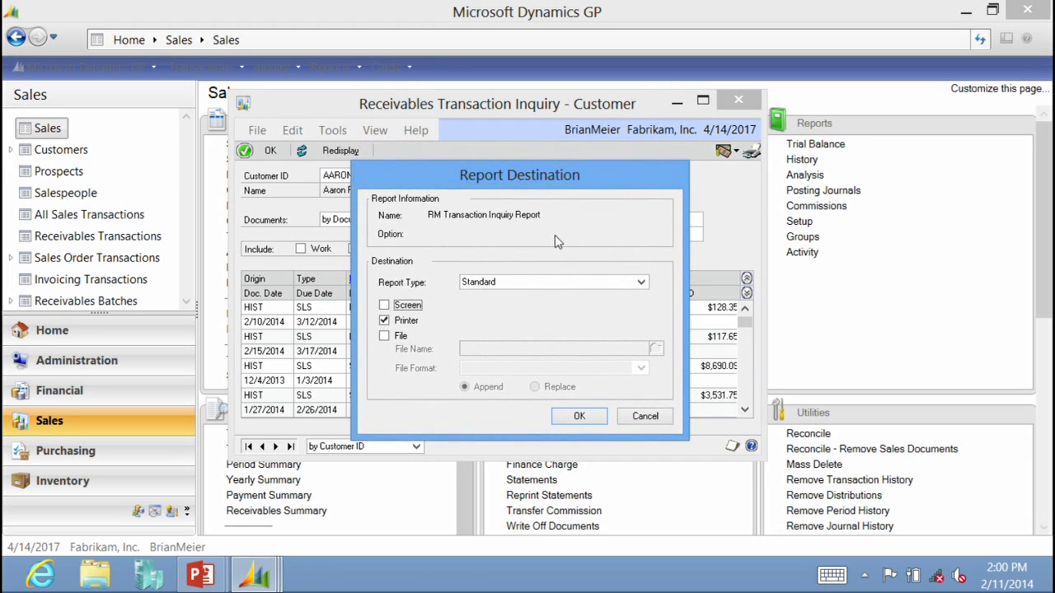
pyautogui.click(384, 305)
pyautogui.click(384, 320)
pyautogui.click(574, 418)
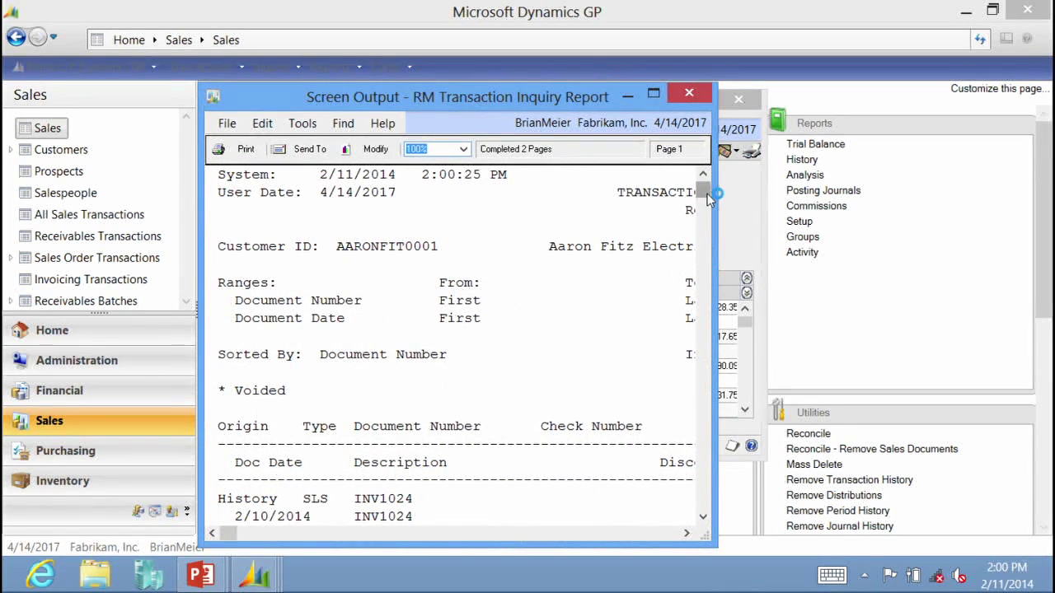
# Step: Examine the last page of the transaction report through its document amount column, widening the window, and close the report
pyautogui.moveTo(706, 197); pyautogui.dragTo(703, 524)
pyautogui.click(703, 521)
pyautogui.click(685, 534)
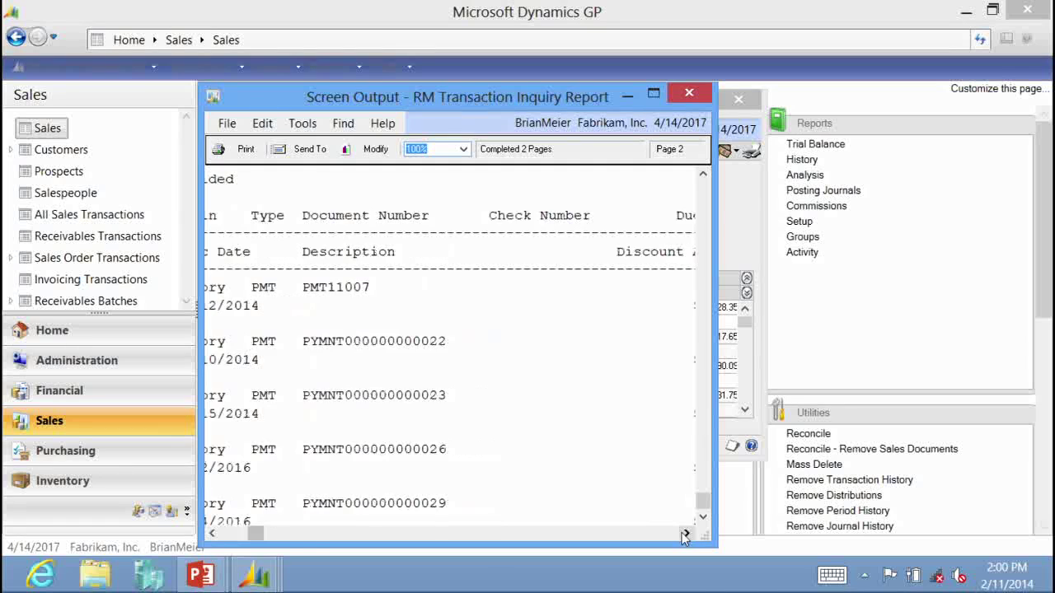
pyautogui.click(685, 534)
pyautogui.click(685, 534)
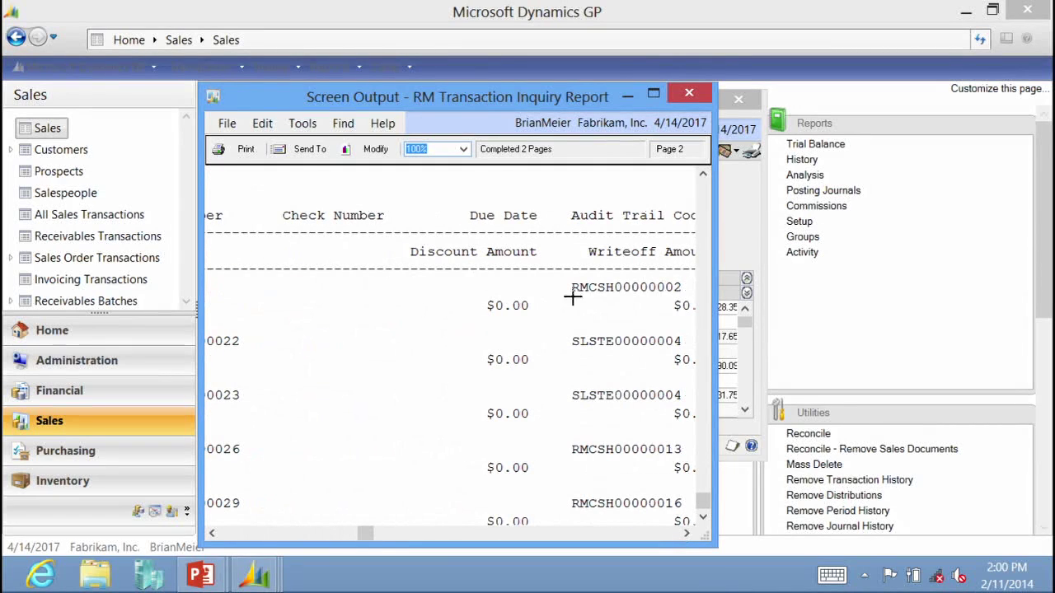
pyautogui.moveTo(717, 299); pyautogui.dragTo(946, 299)
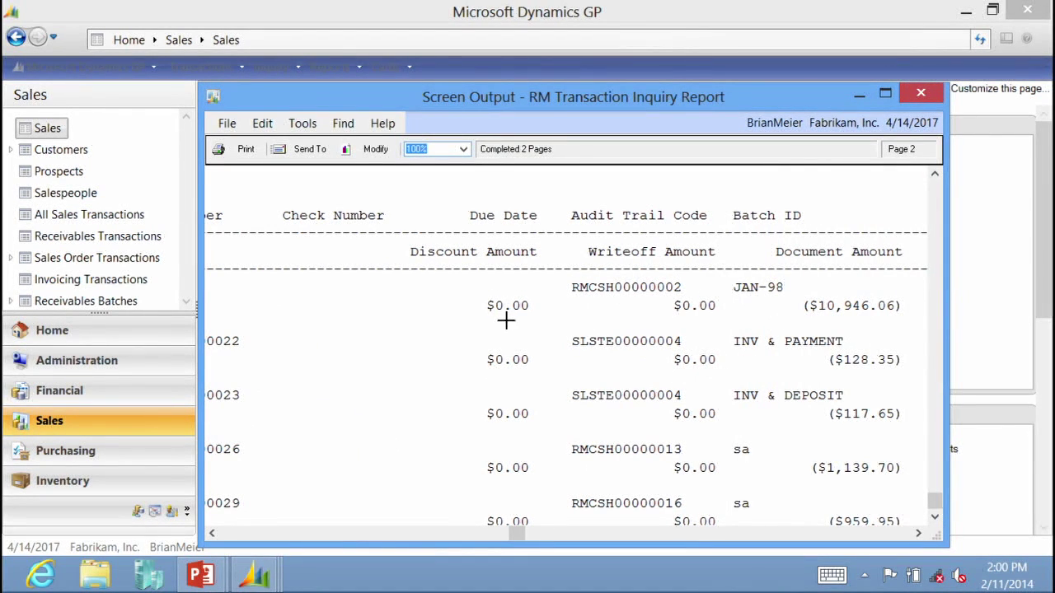
pyautogui.click(921, 95)
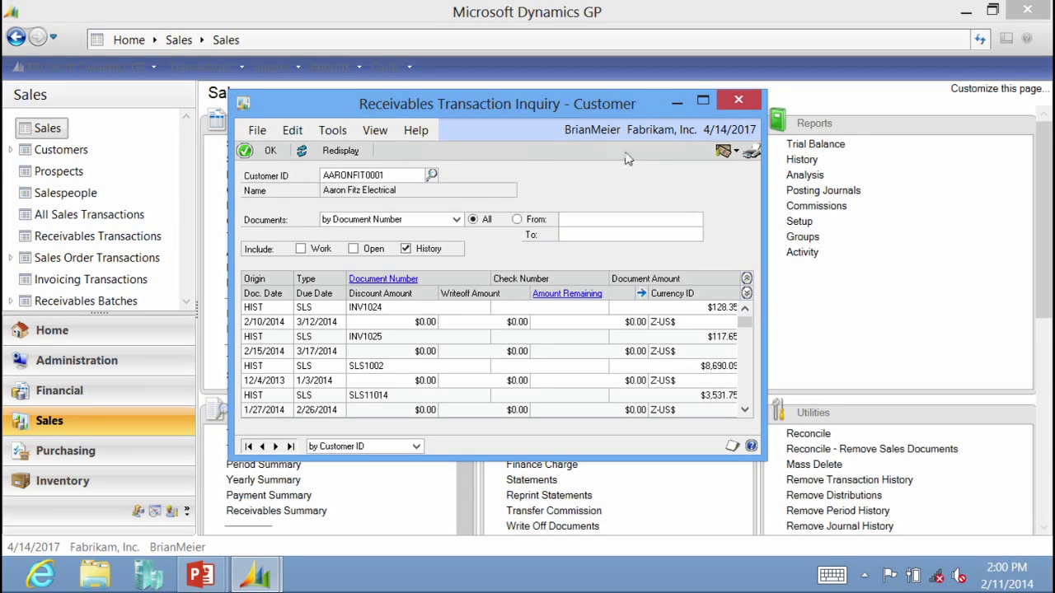
# Step: Close the Receivables Transaction Inquiry and switch to the PowerPoint slide show
pyautogui.click(738, 102)
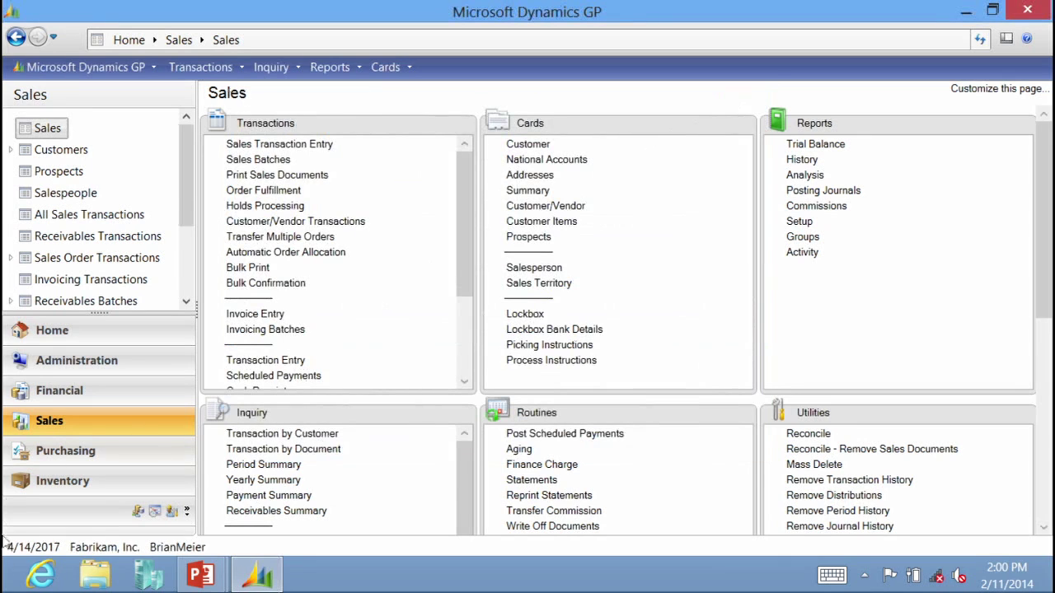
pyautogui.moveTo(200, 575)
pyautogui.click(308, 501)
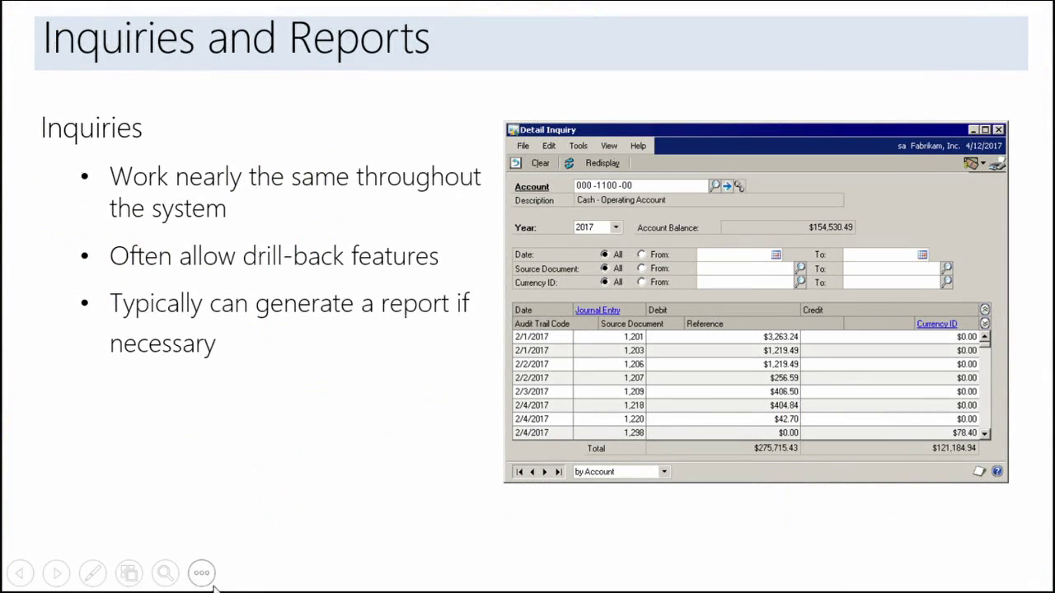